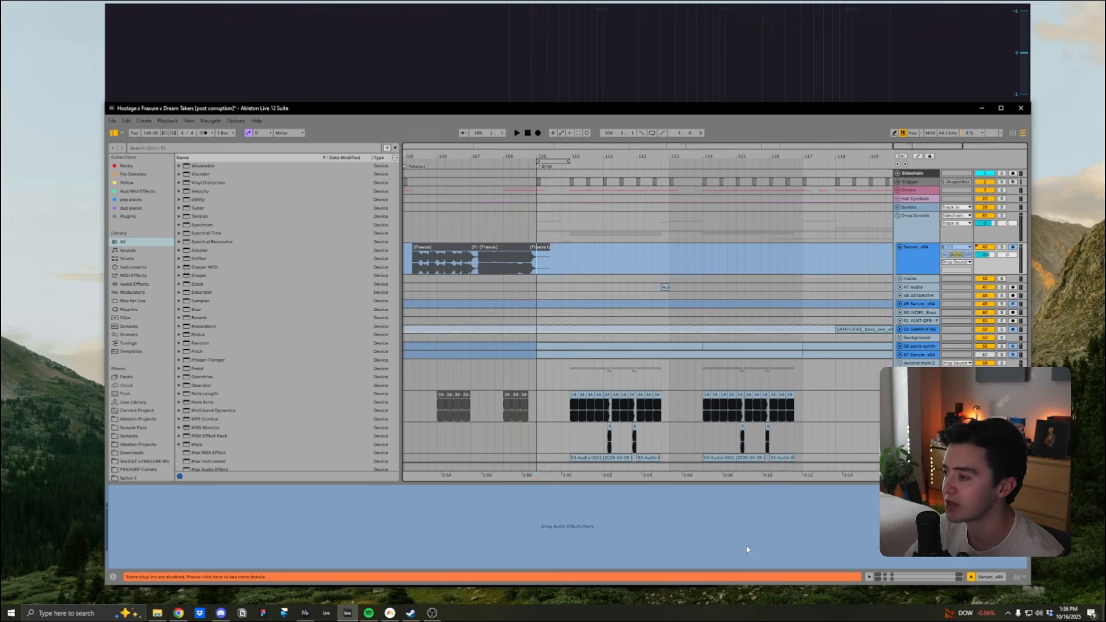
Step: Examine the arrangement tracks from the verse through the fakeout and drop sections
left_click_drag(571, 156, 574, 155)
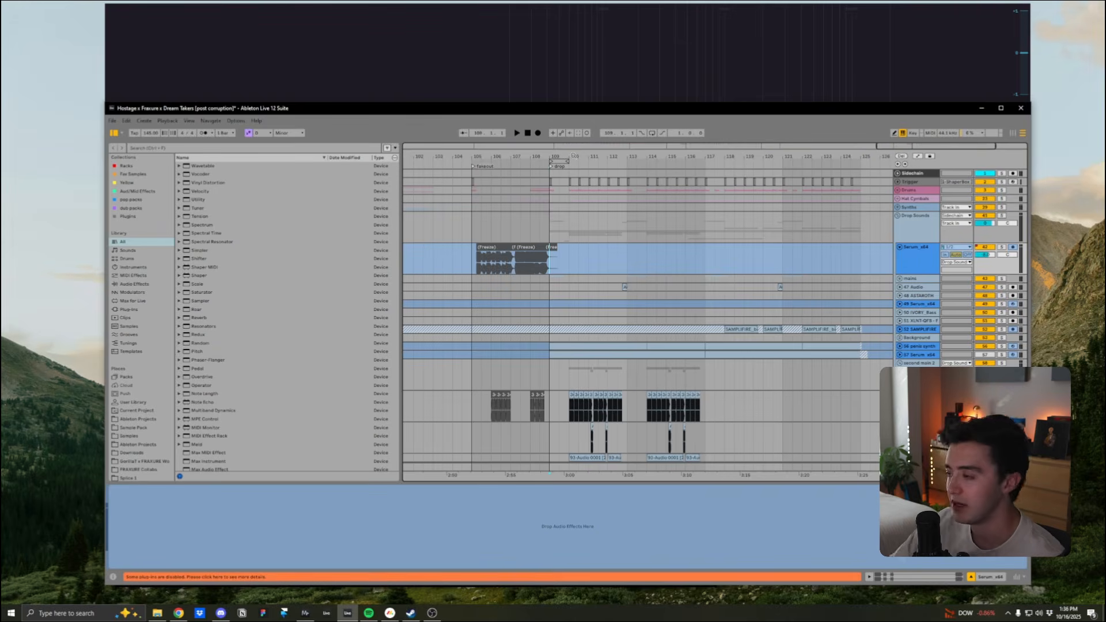
scroll(516, 294, "down", 5)
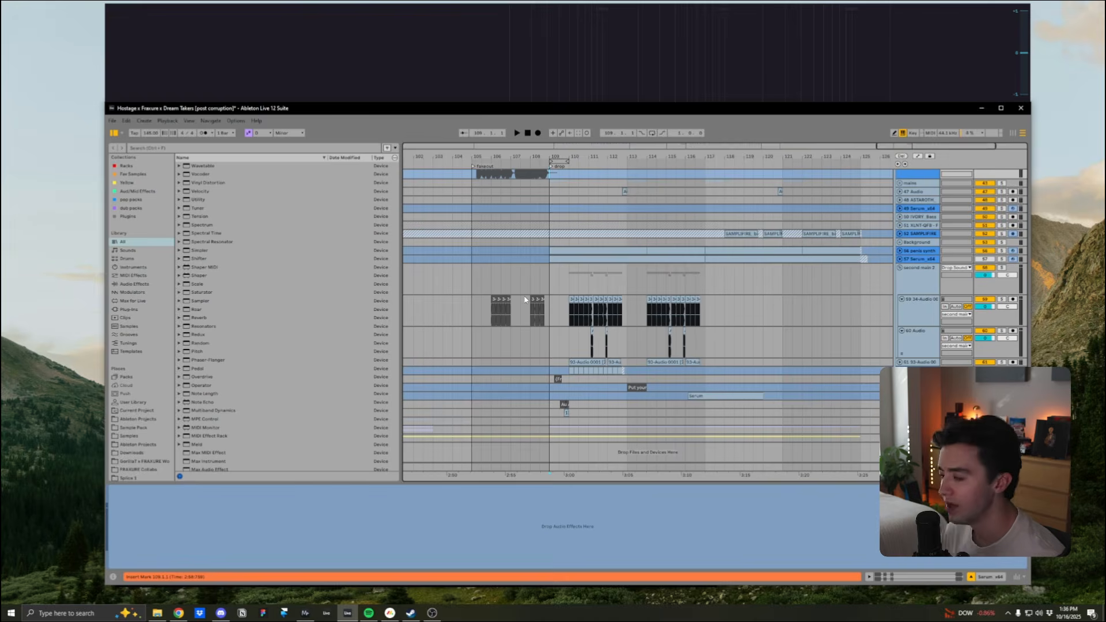
scroll(748, 292, "up", 5)
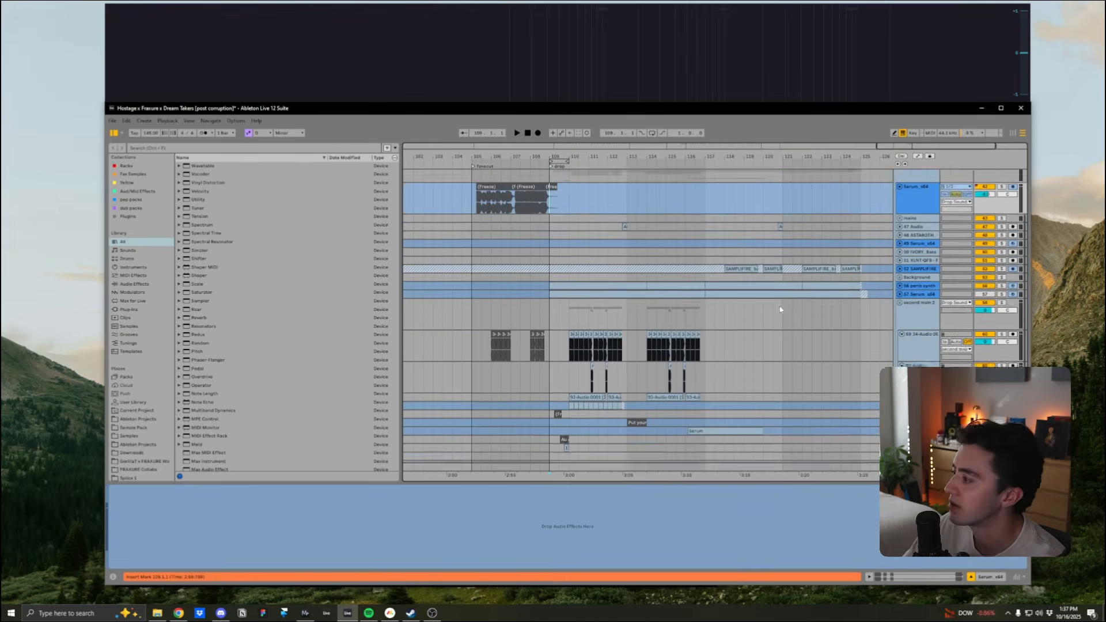
left_click_drag(580, 154, 695, 155)
scroll(739, 369, "down", 5)
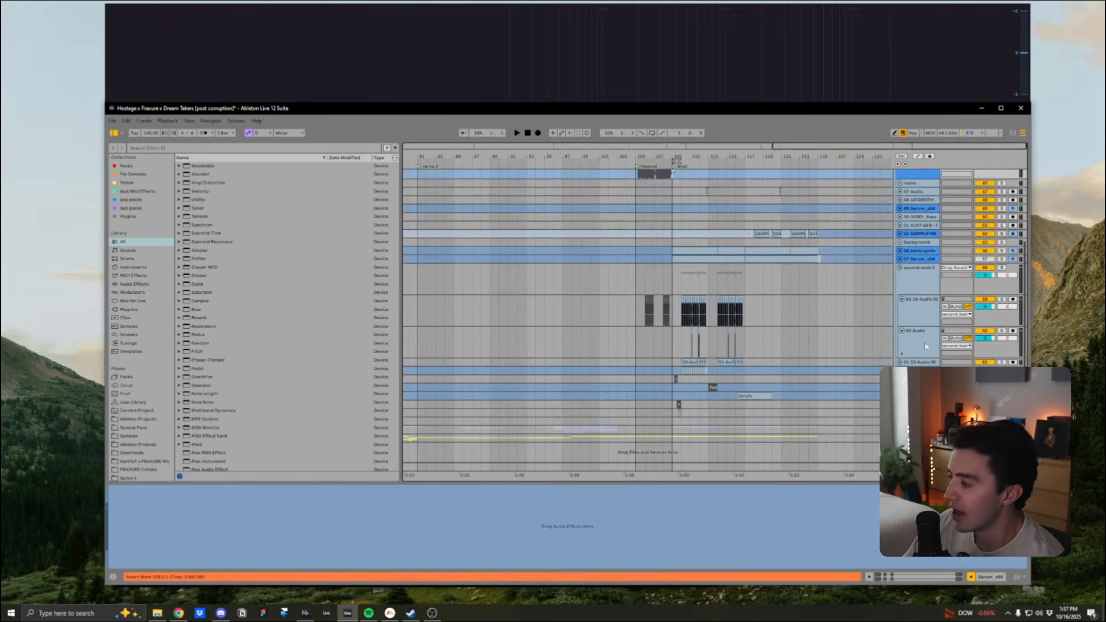
left_click_drag(568, 158, 682, 164)
scroll(680, 316, "up", 4)
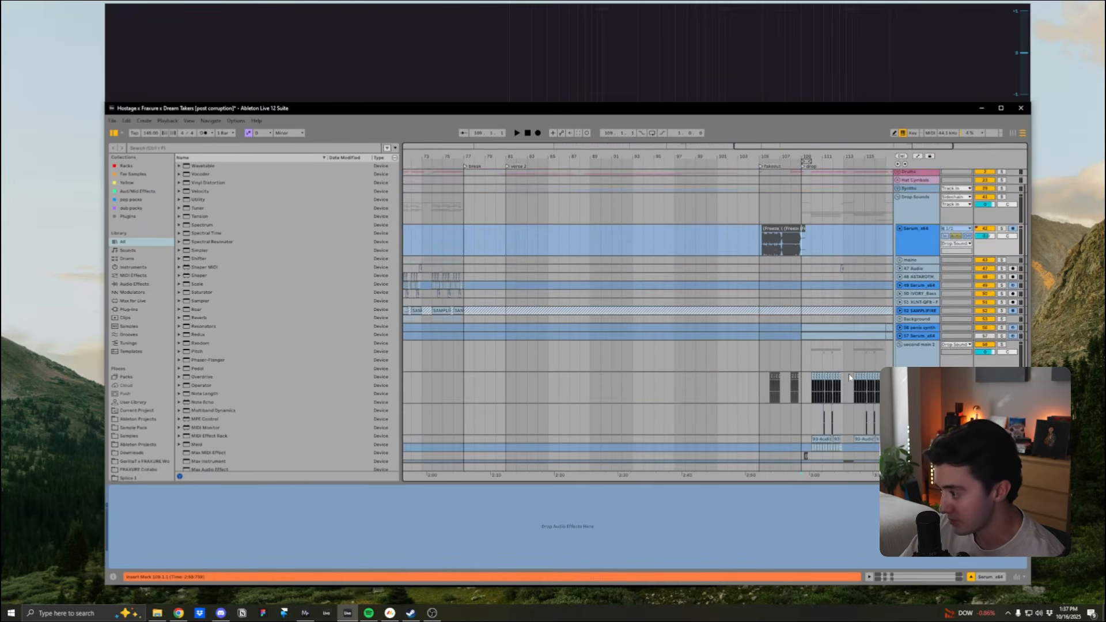
left_click_drag(829, 157, 575, 155)
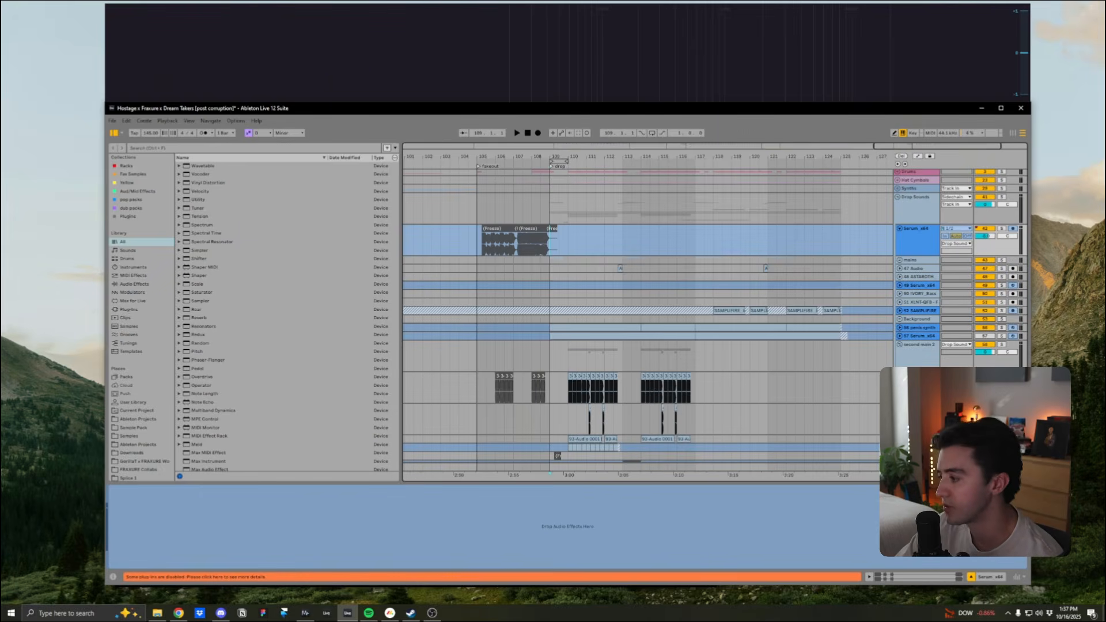
Step: Solo the 34-Audio track in the second main 2 group and play its clips from bar 110
left_click(430, 365)
scroll(430, 365, "down", 5)
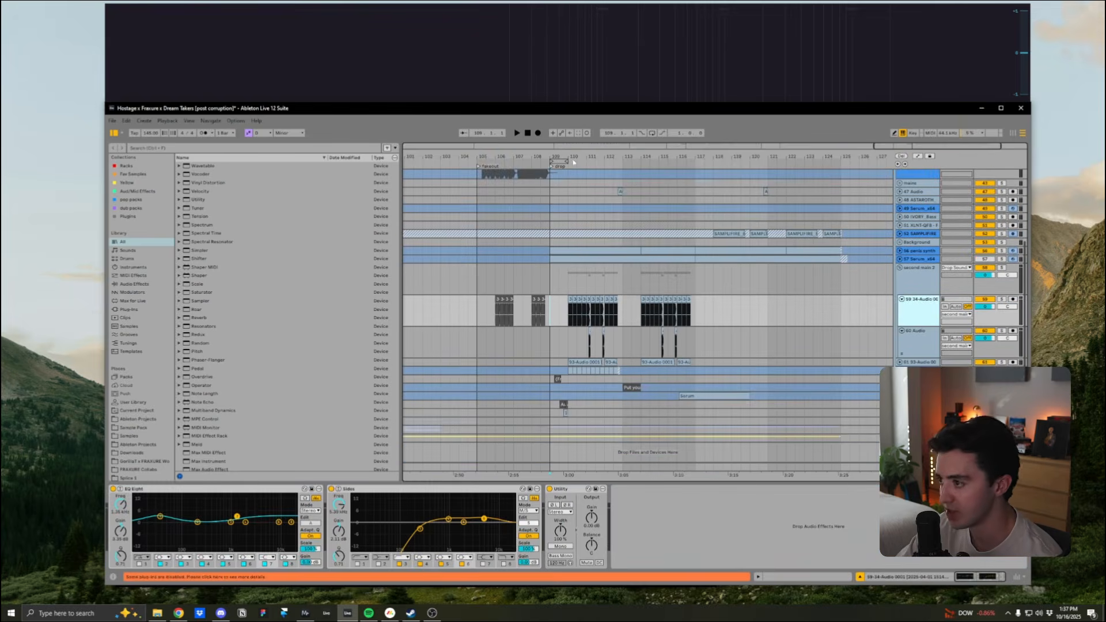
scroll(508, 369, "up", 3)
scroll(594, 194, "up", 2)
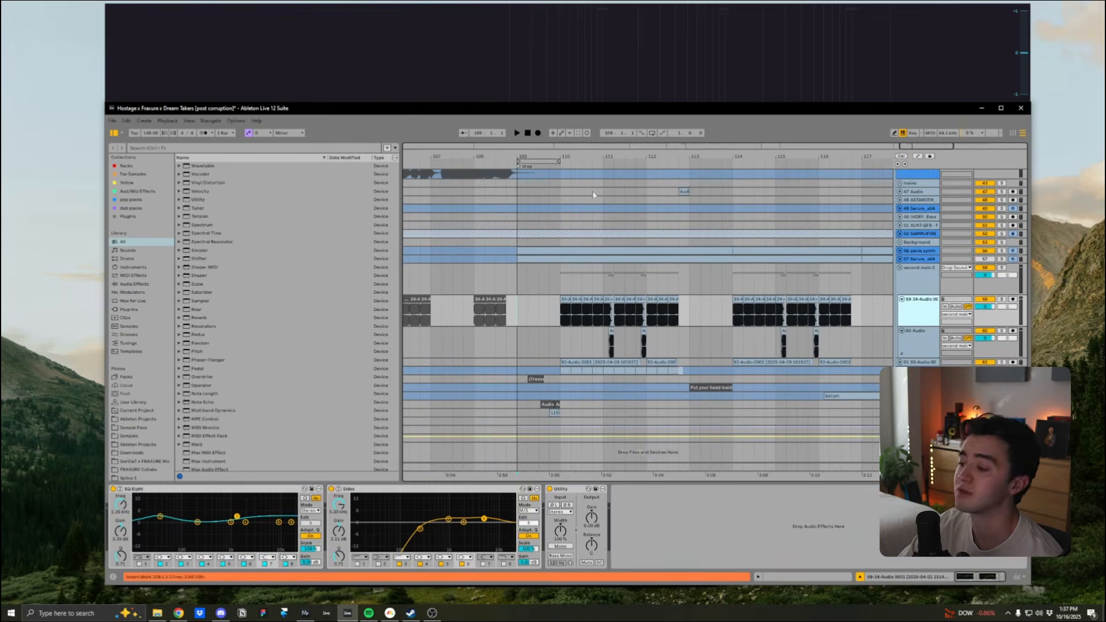
left_click(565, 317)
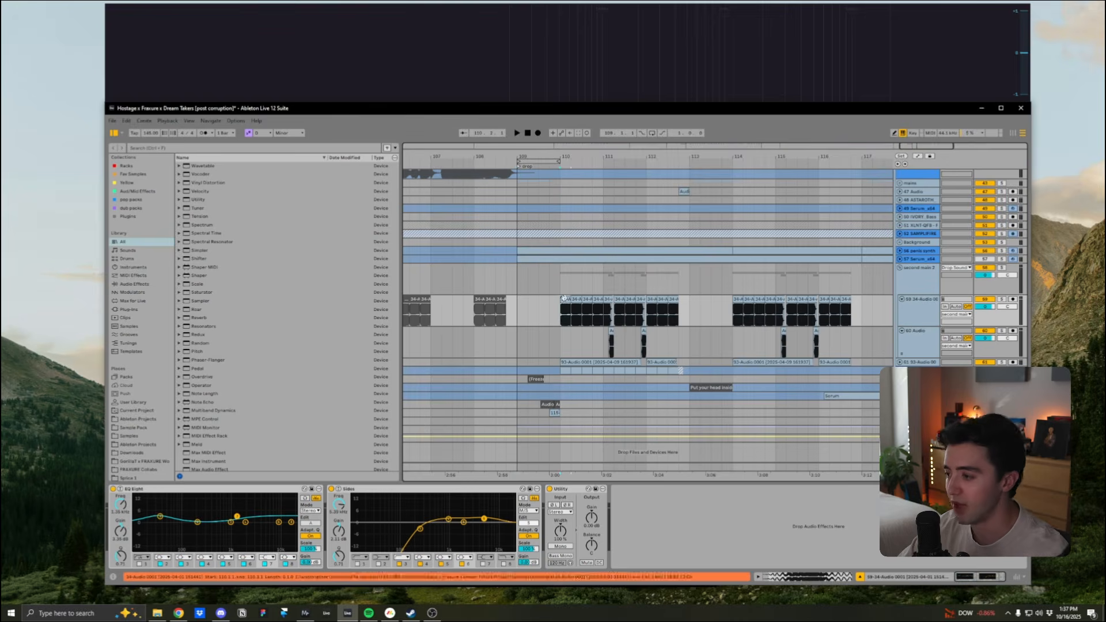
key("plus")
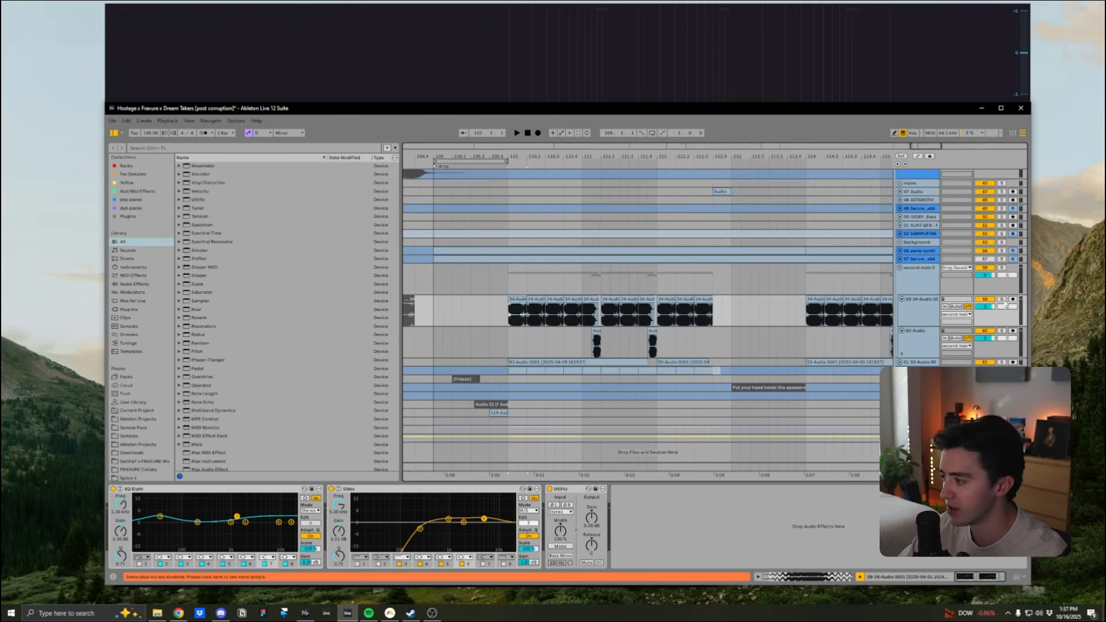
left_click(1002, 299)
key("space")
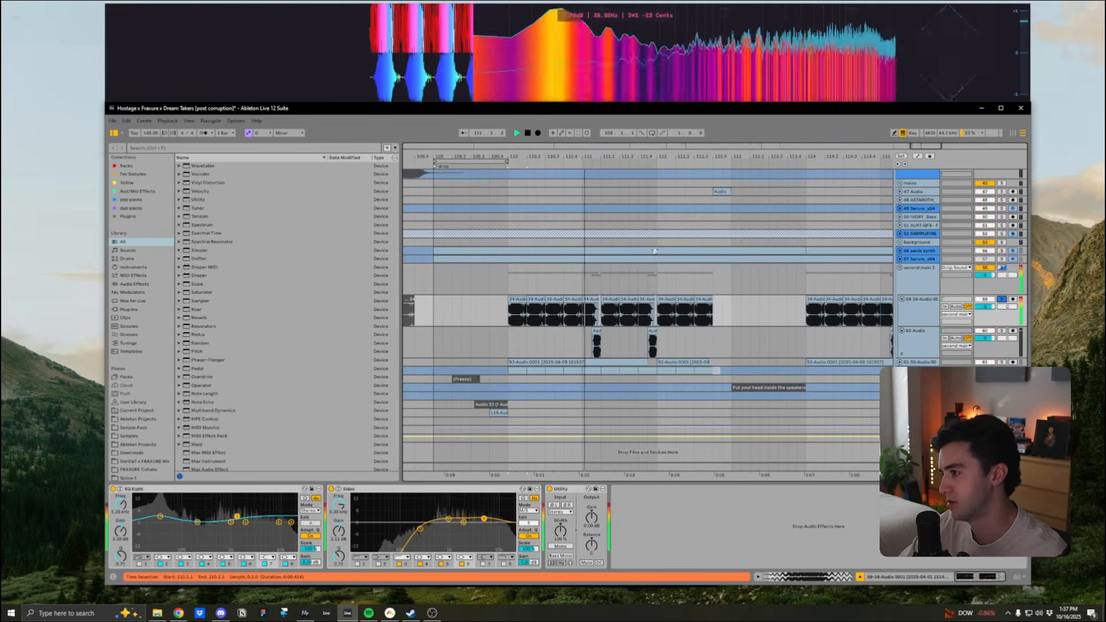
key("plus")
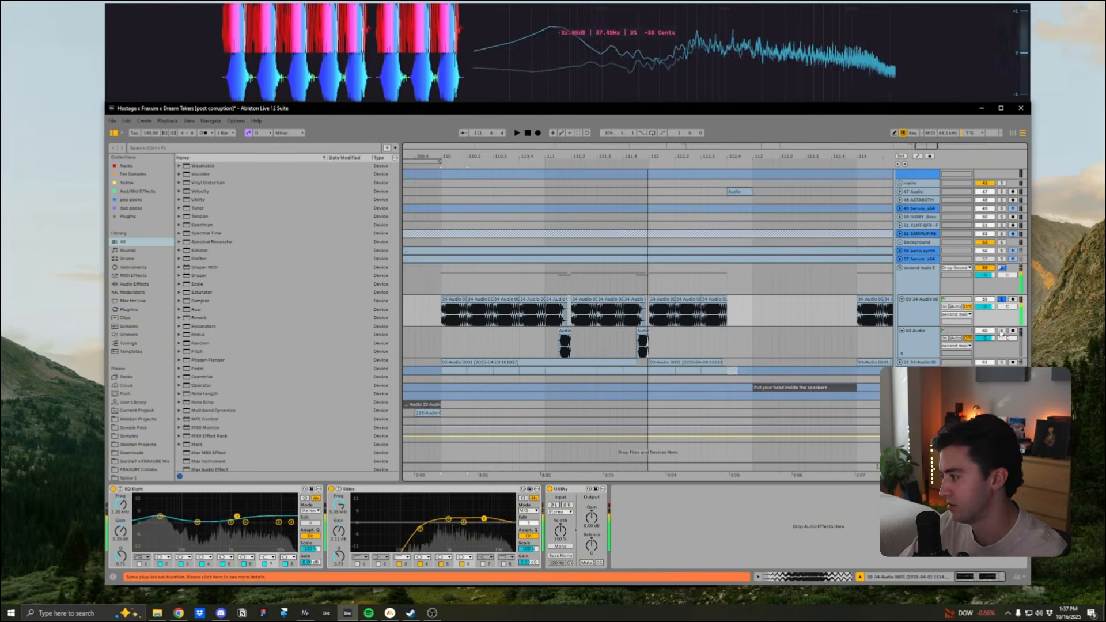
key("space")
Step: Solo the 60-Audio track as well and play both soloed tracks from bar 111
left_click(538, 333)
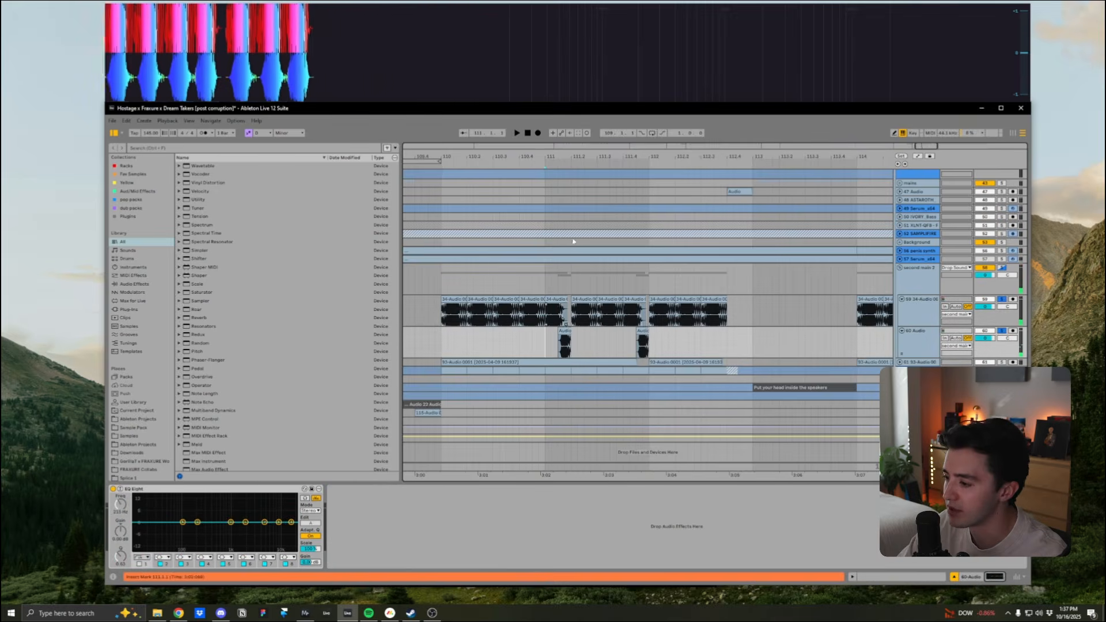
key("plus")
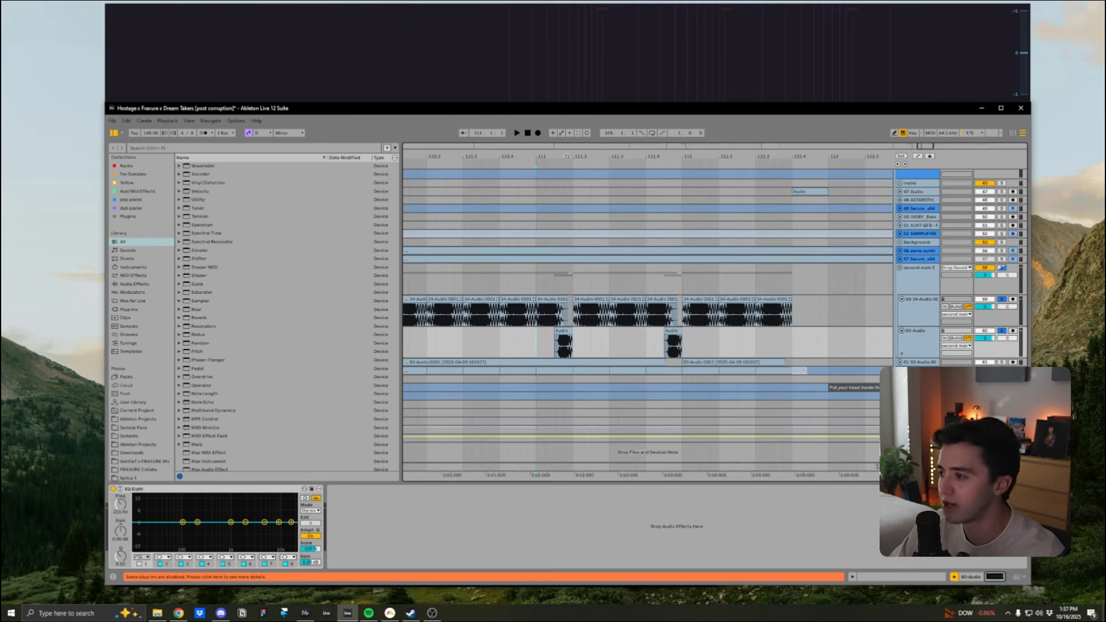
key("space")
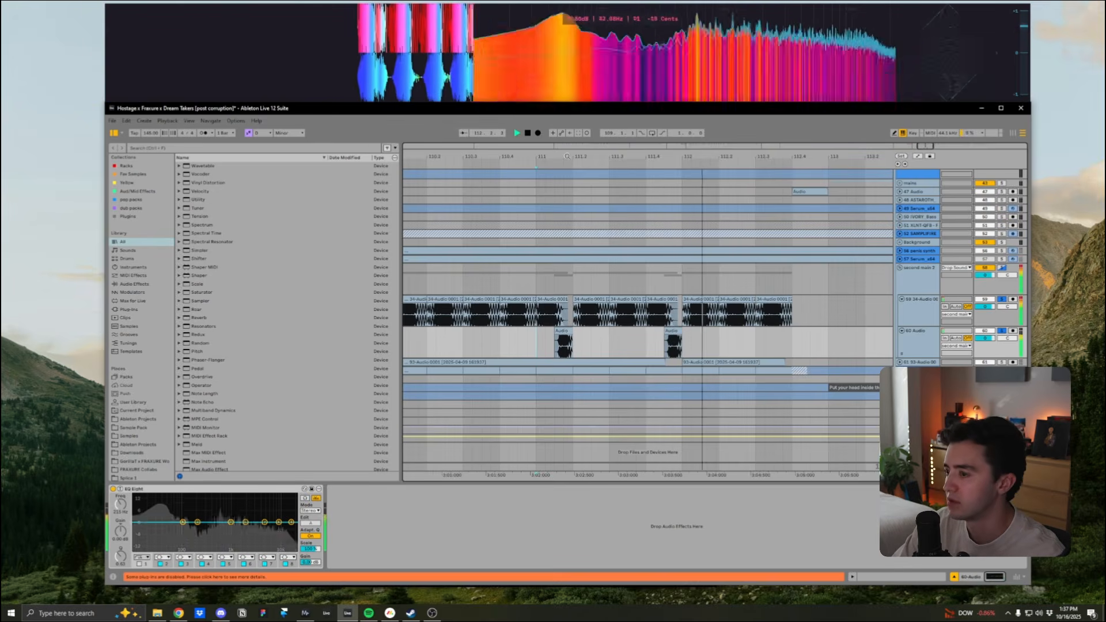
left_click(684, 316)
key("space")
Step: Inspect the devices on the second main 2 group and on its 34-Audio track
left_click(918, 281)
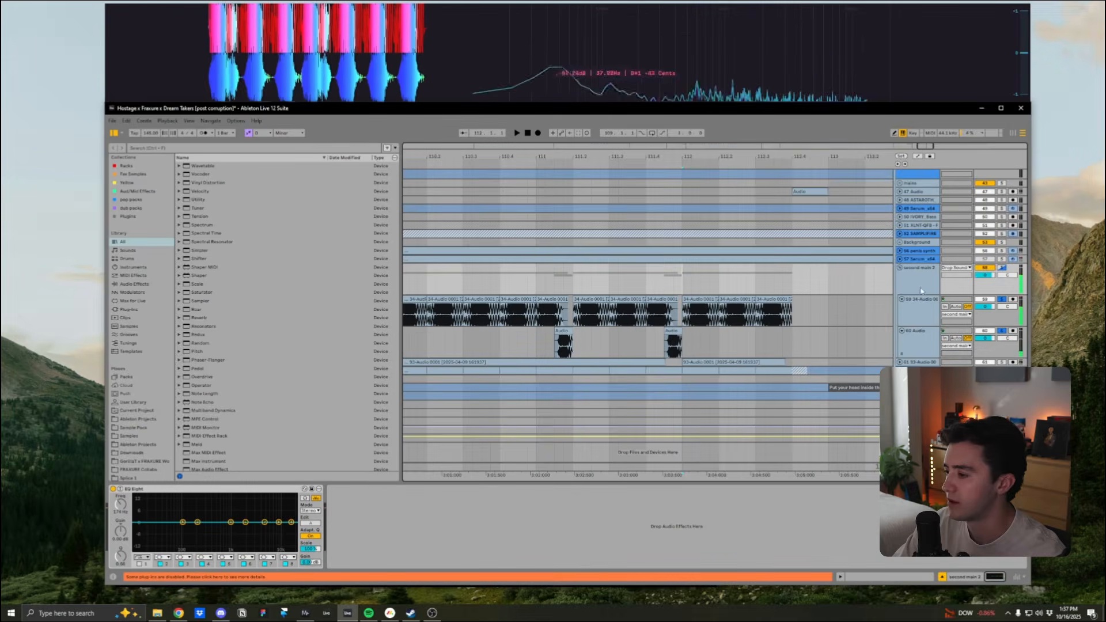
left_click(919, 313)
scroll(717, 282, "down", 3)
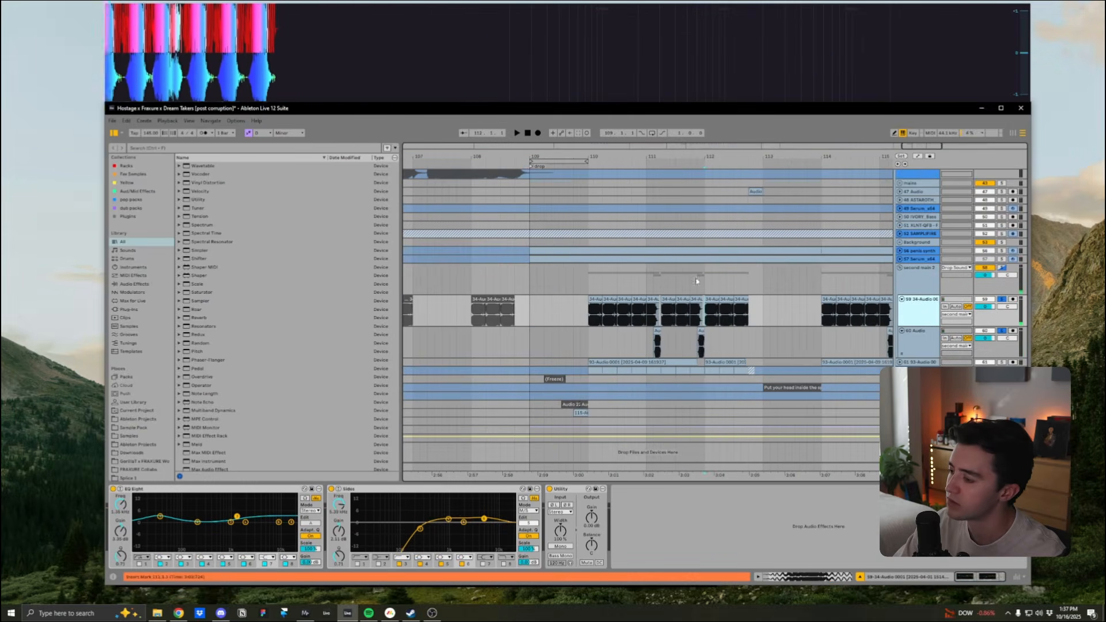
Step: Clear the second main 2 group's solo and play the drop in the full mix
left_click(583, 282)
scroll(526, 242, "down", 2)
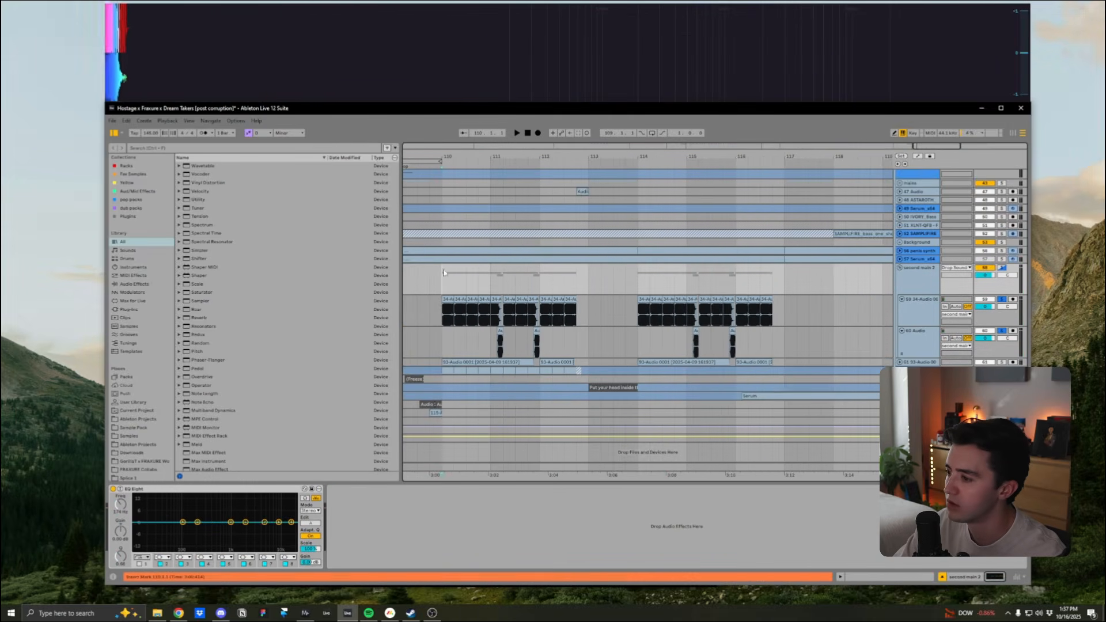
scroll(526, 241, "left", 2)
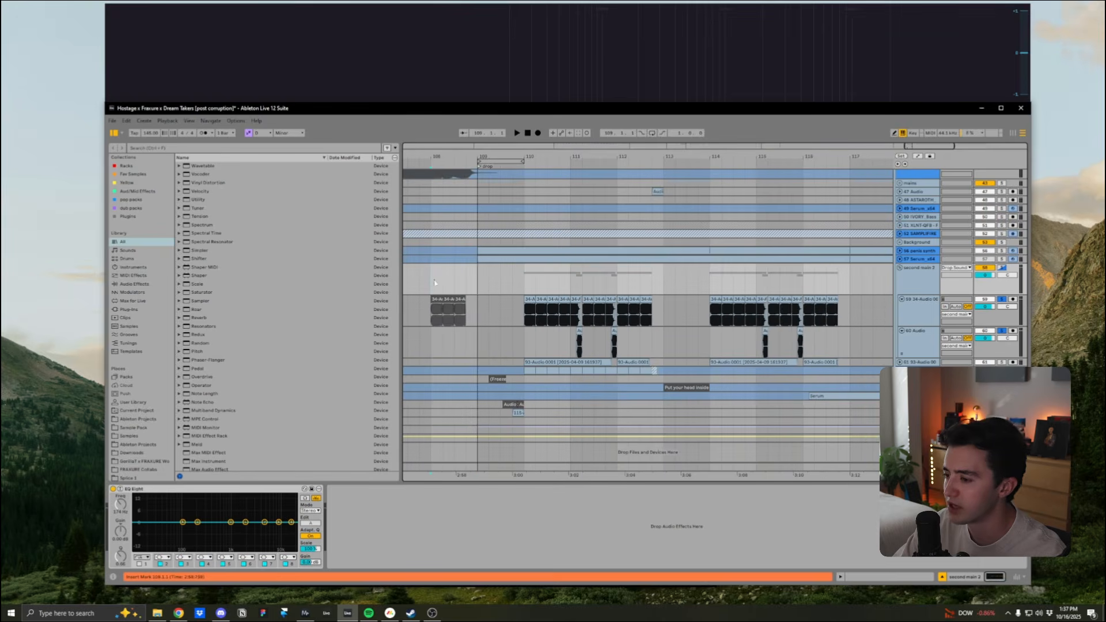
left_click(1002, 268)
left_click_drag(527, 157, 551, 171)
key("space")
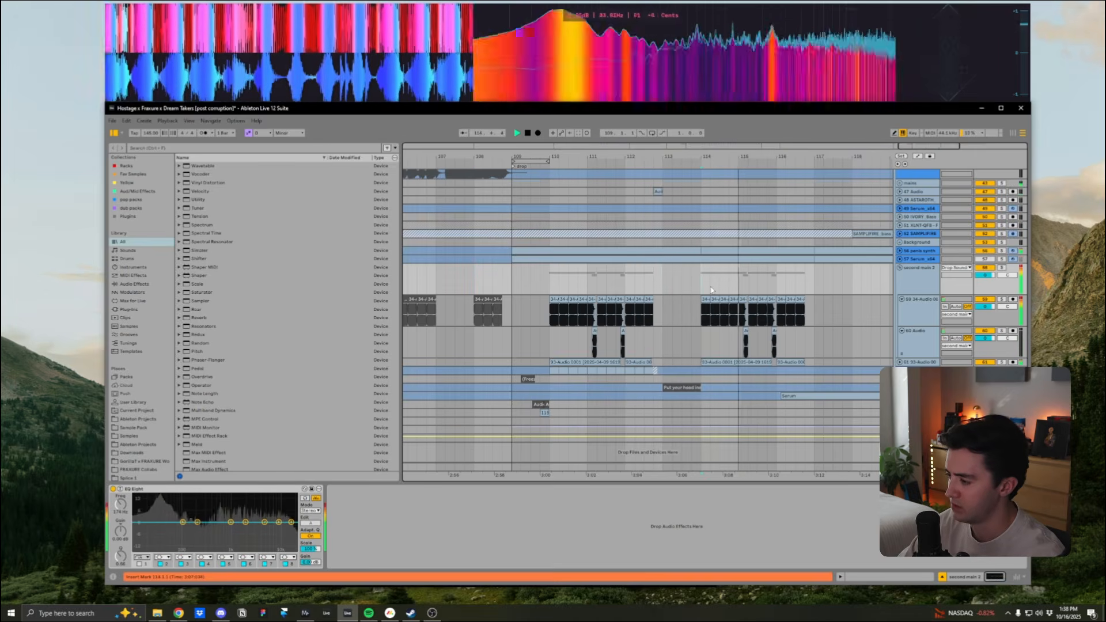
key("space")
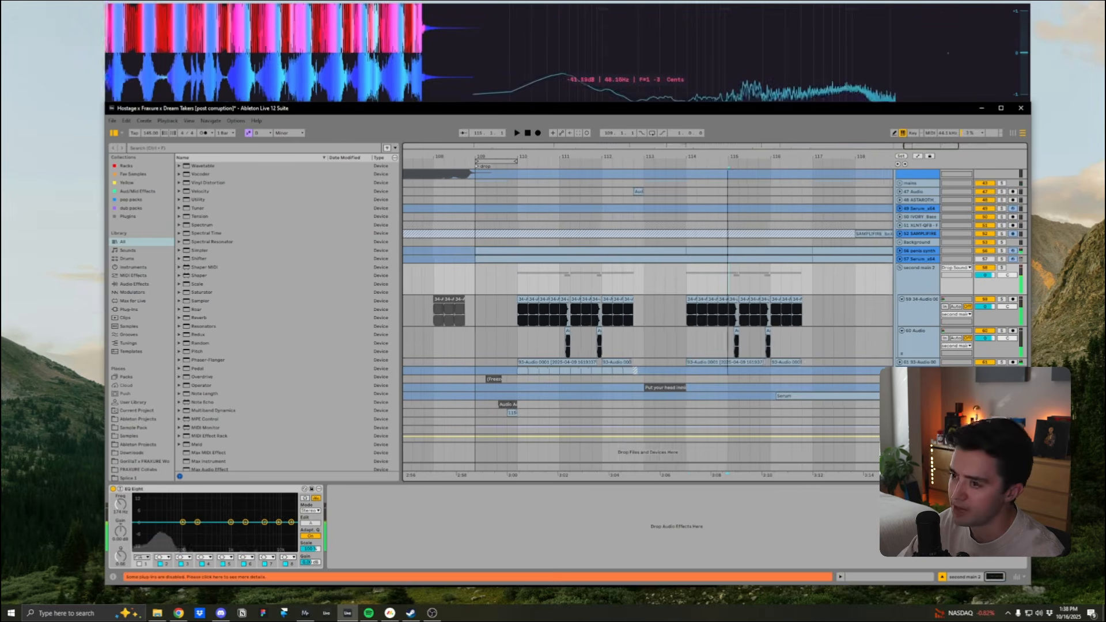
Step: Examine how the second main 2 group's clips are laid out across bars 110 to 117
left_click_drag(529, 156, 507, 144)
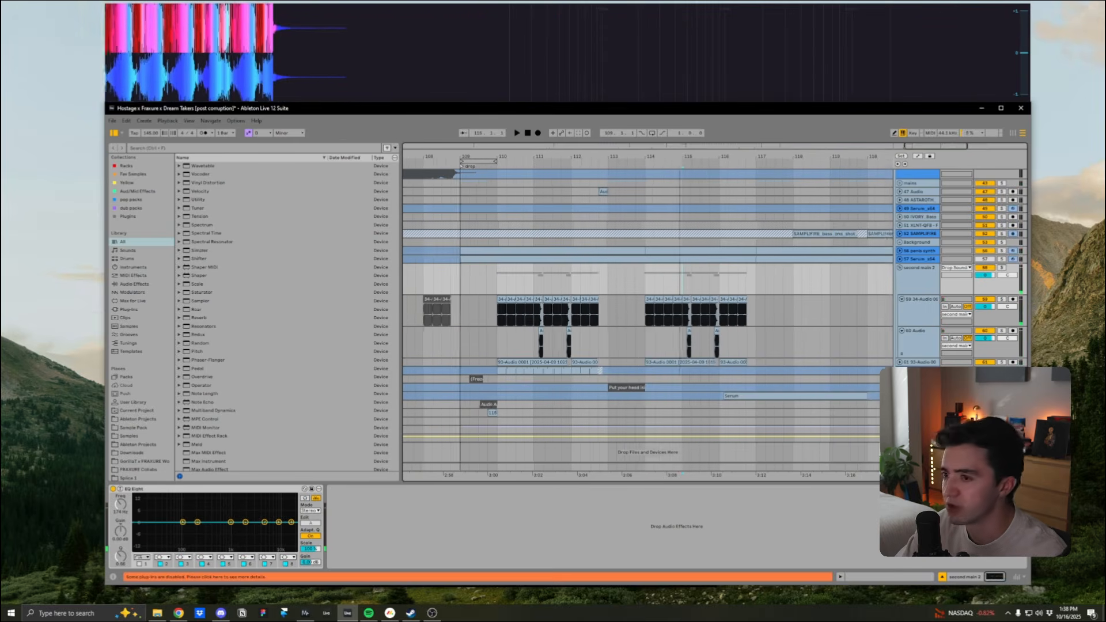
scroll(750, 374, "up", 3)
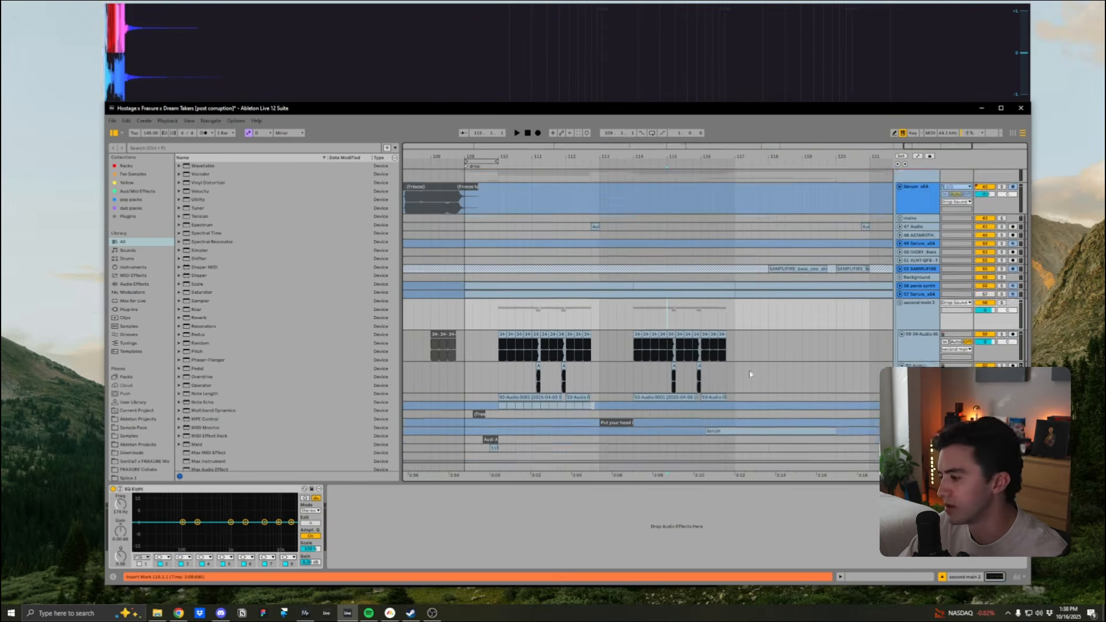
scroll(604, 345, "down", 2)
left_click(912, 288)
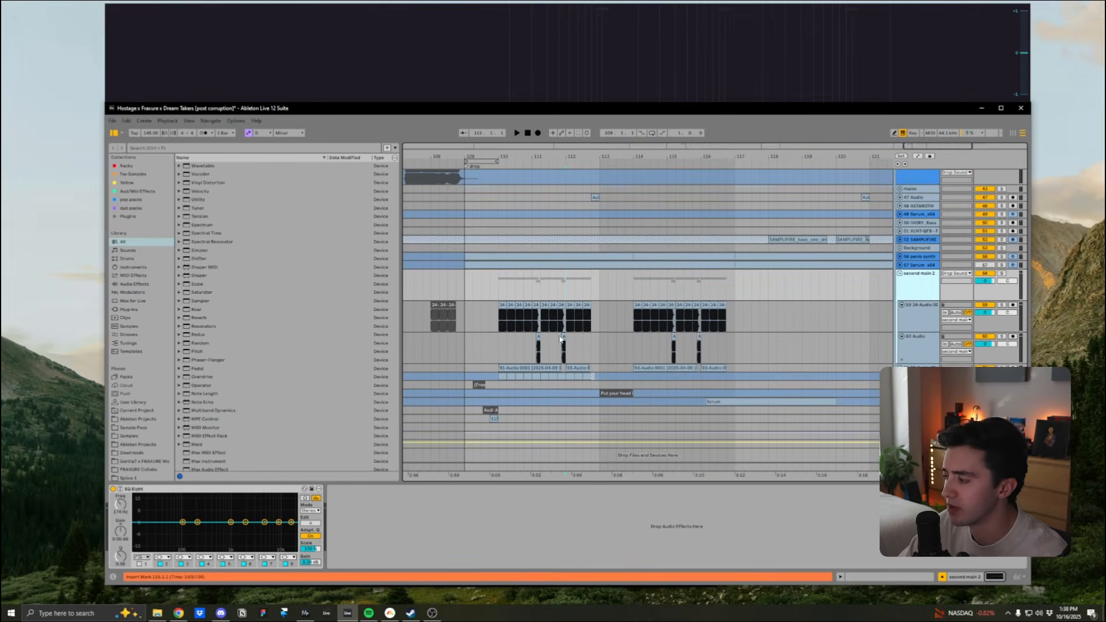
left_click_drag(636, 156, 615, 151)
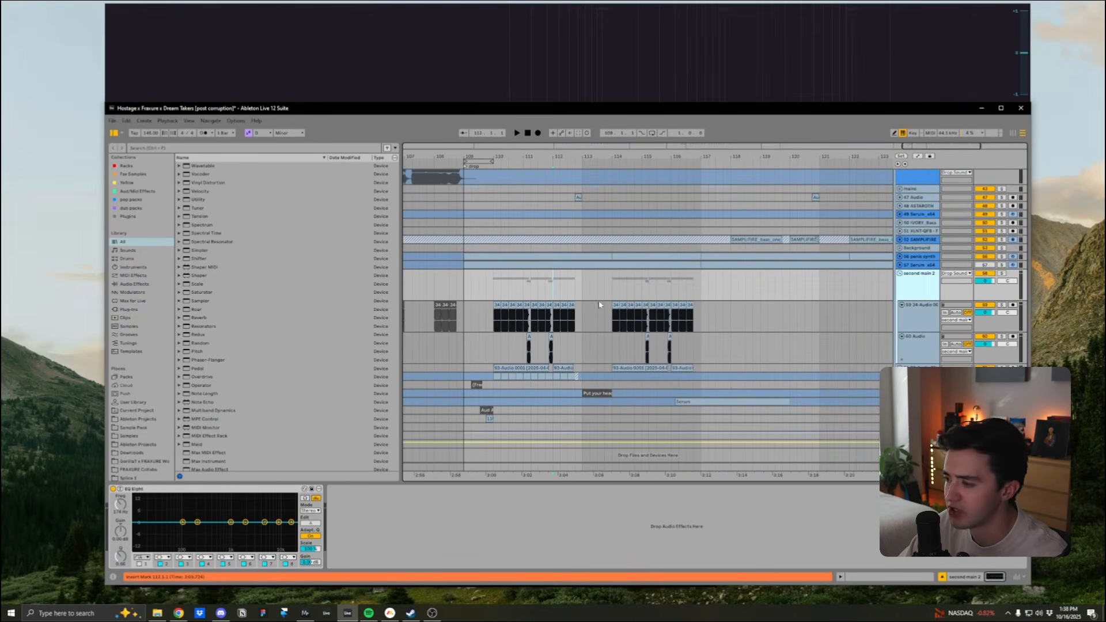
left_click(671, 288)
scroll(623, 353, "up", 1)
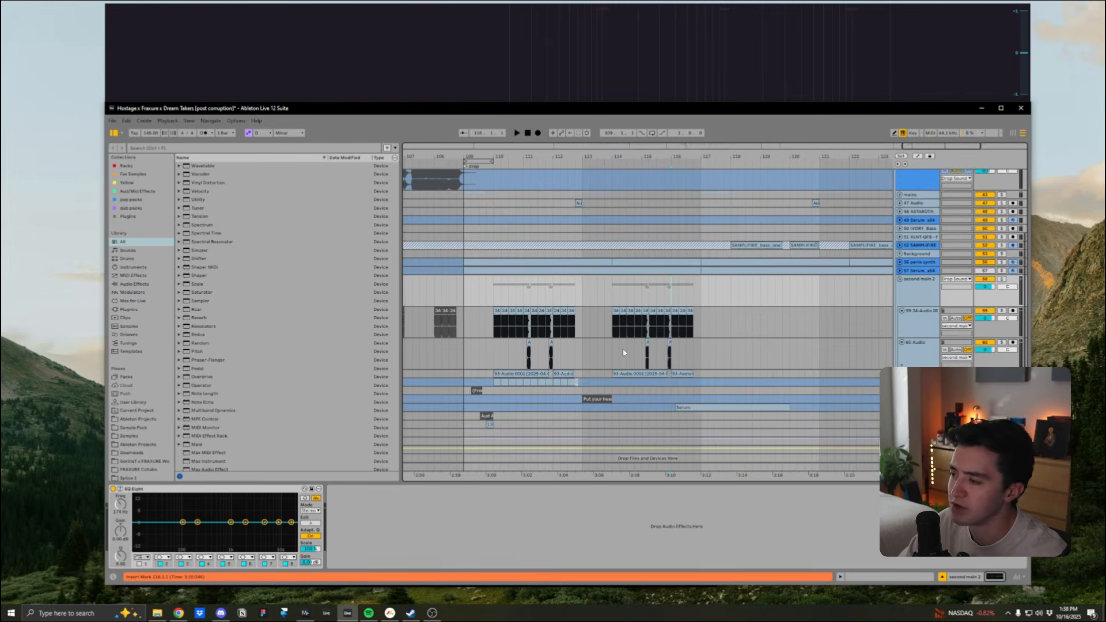
left_click_drag(686, 158, 675, 151)
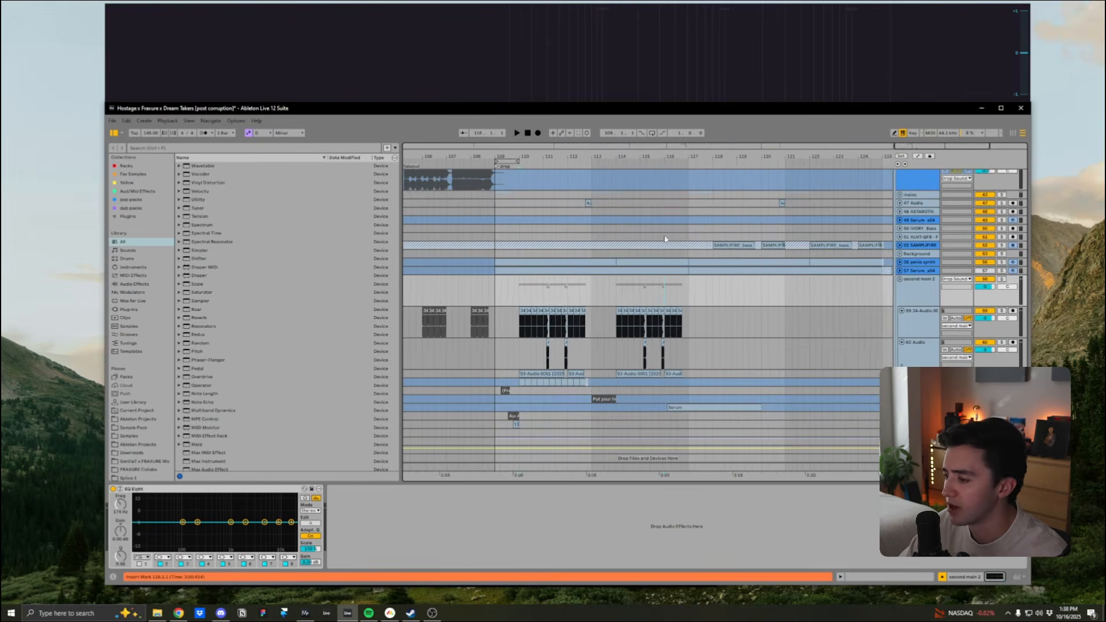
Step: Zoom in on the first 34-Audio clip at bar 110 and solo its track
left_click(516, 332)
key("z")
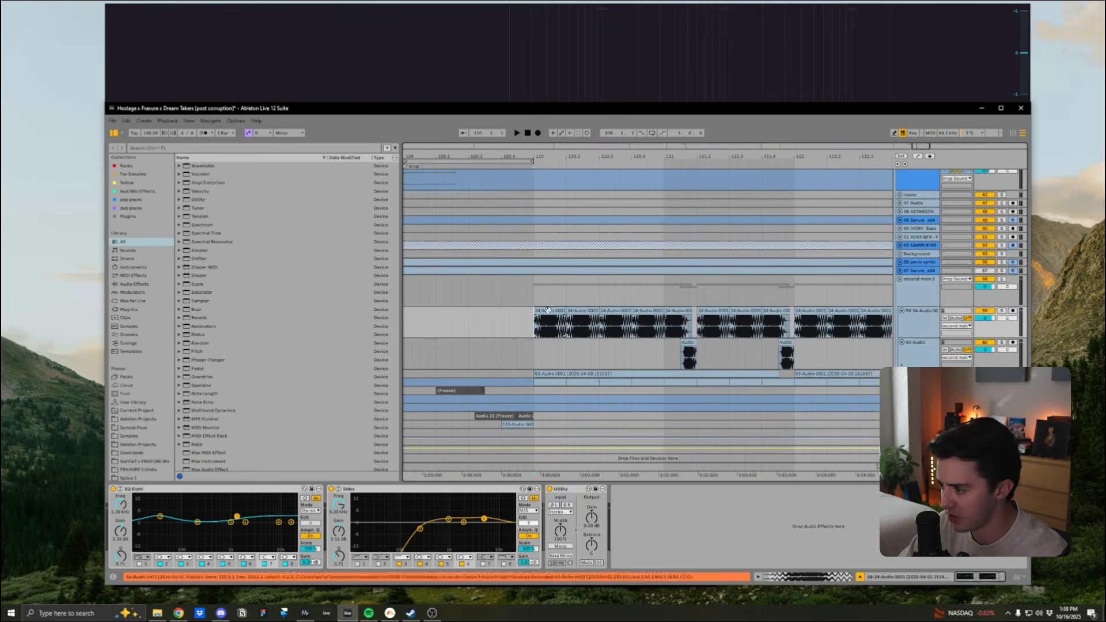
key("Up")
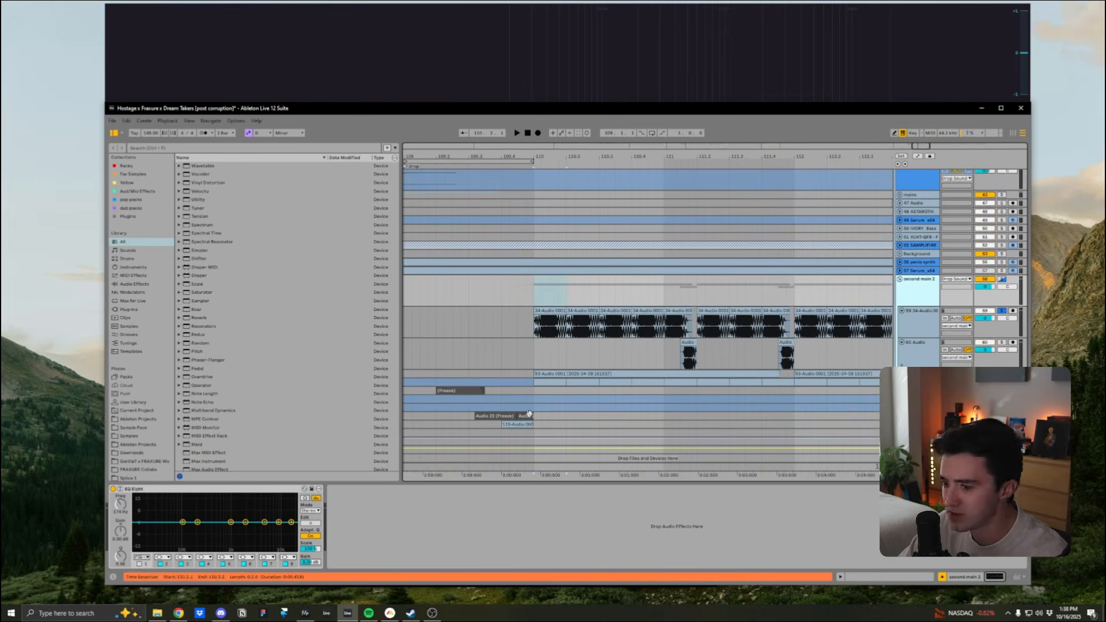
left_click(915, 327)
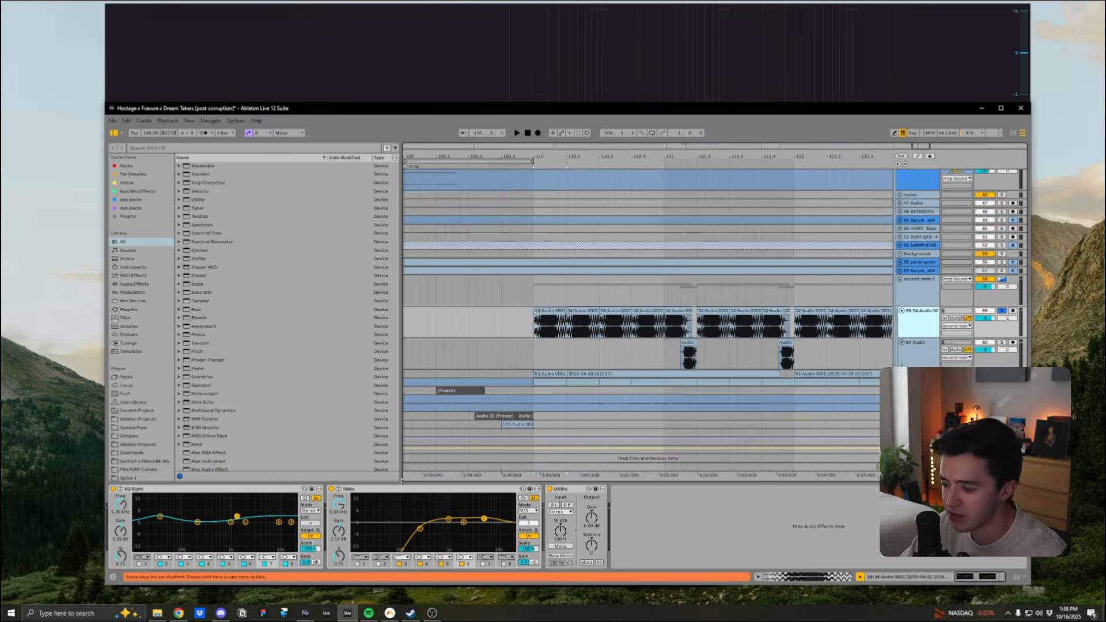
left_click_drag(553, 157, 548, 171)
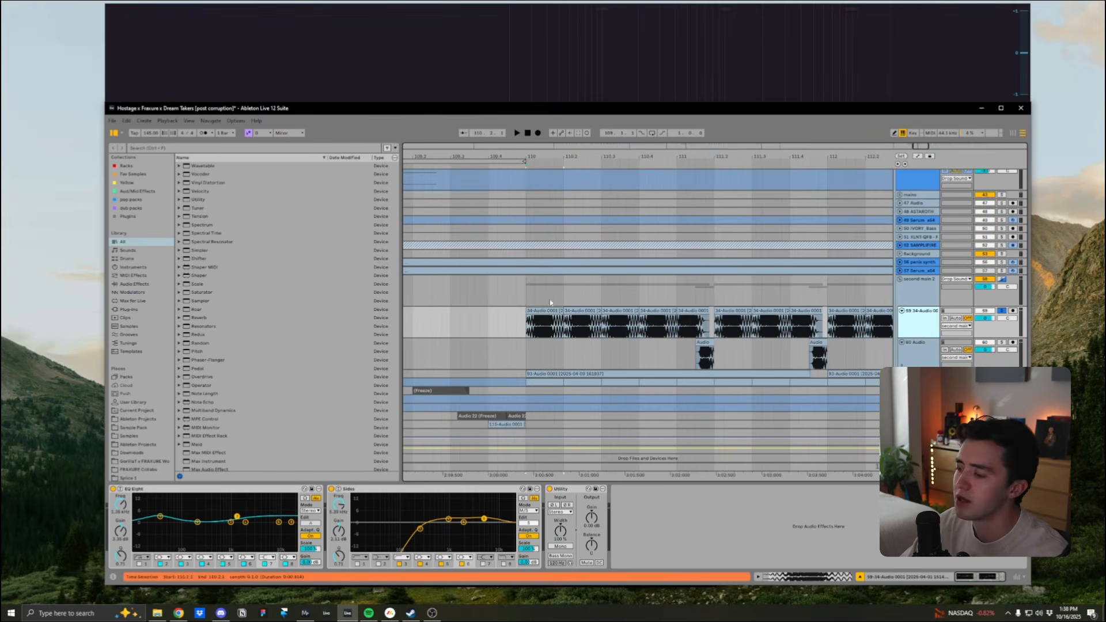
Step: Copy the first 34-Audio clip to beat 109.3 and turn off warping on the copy
left_click(548, 310)
left_click_drag(548, 310, 473, 310)
double_click(470, 310)
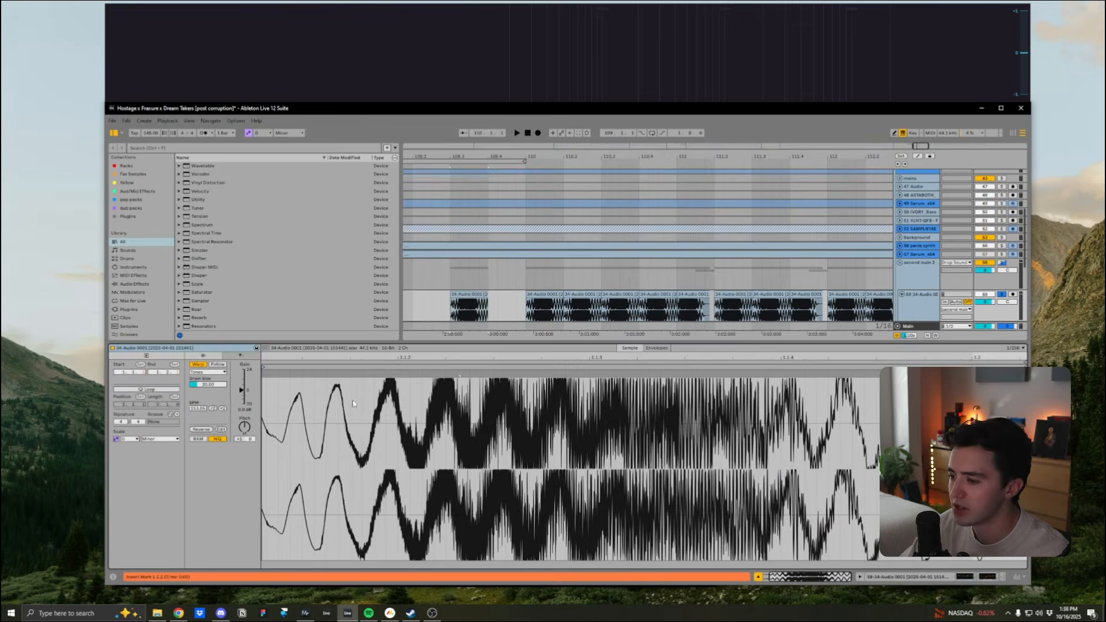
left_click(197, 364)
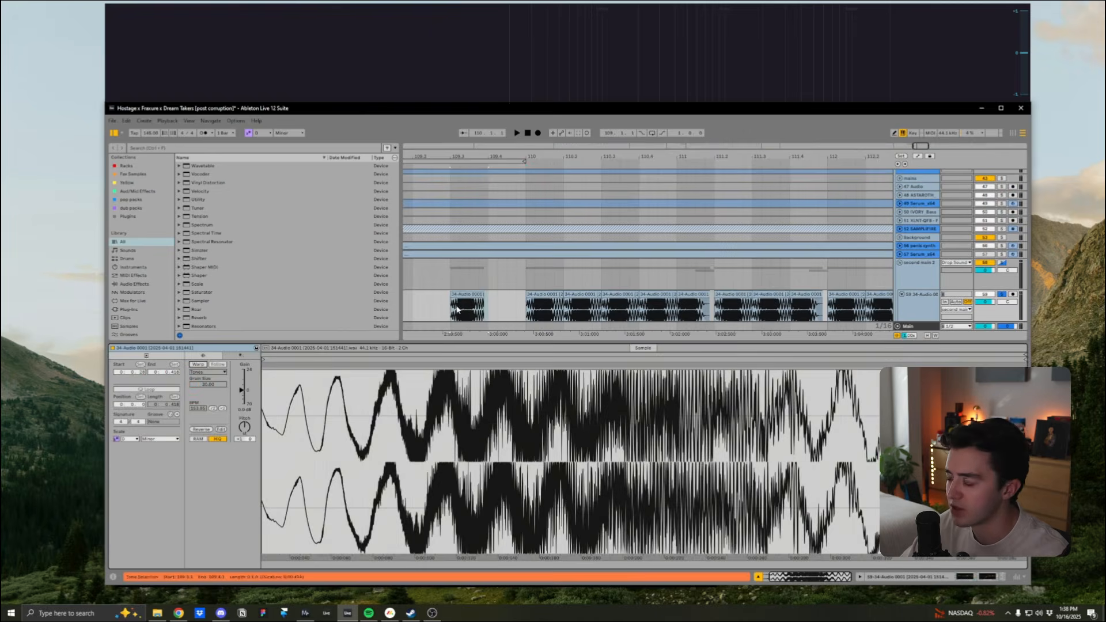
Step: Adjust the start edge of the copied clip at 109.3, then deactivate it and bring back the track's devices
left_click_drag(450, 309, 521, 292)
left_click_drag(519, 155, 529, 278)
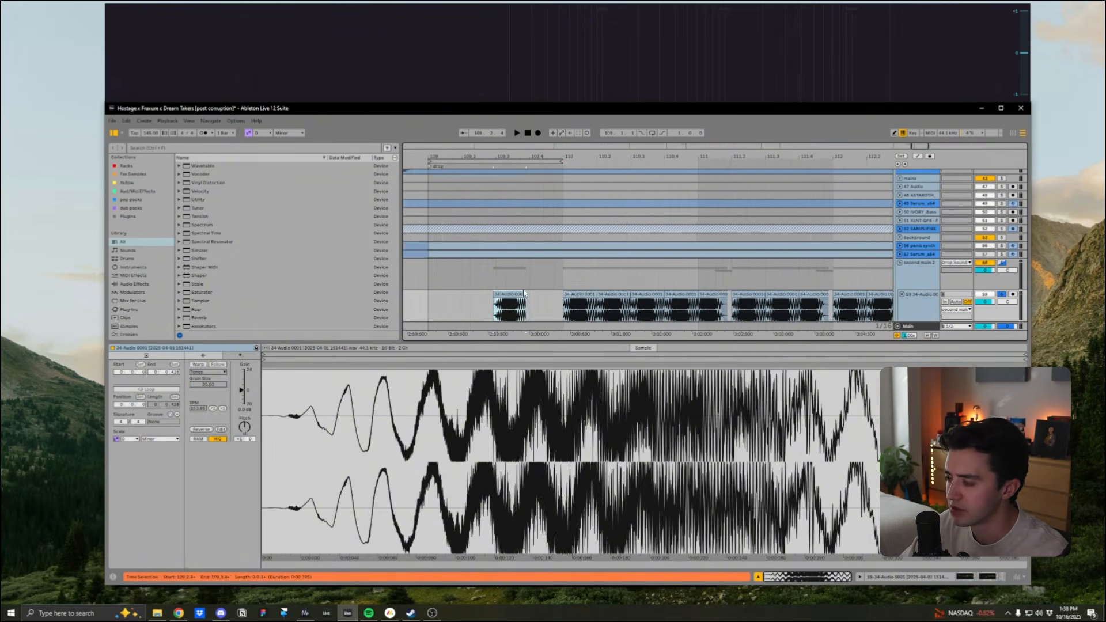
key("shift+Tab")
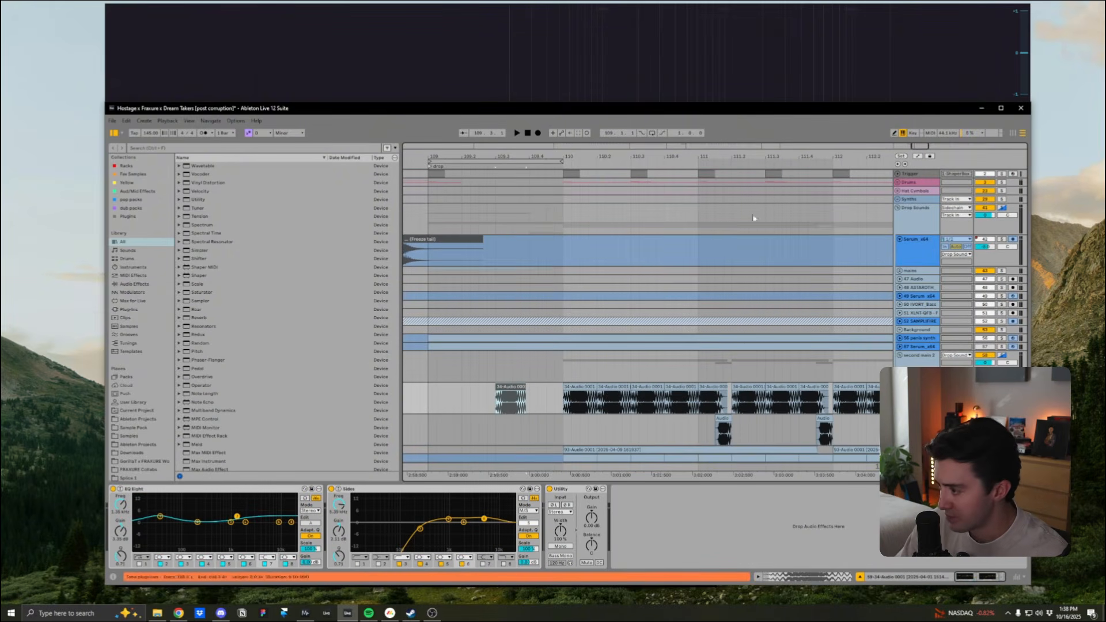
Step: Look through the tracks inside the mains group, check the 44 Serum notes near bar 109, and fold the group again
scroll(660, 152, "down", 2)
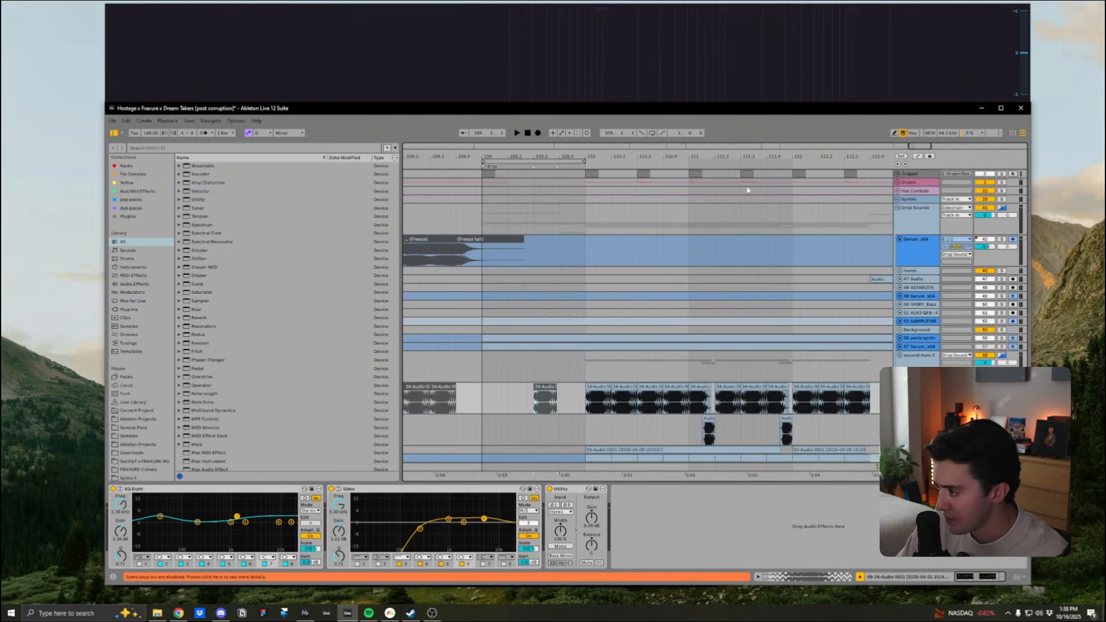
left_click(899, 270)
scroll(899, 311, "down", 1)
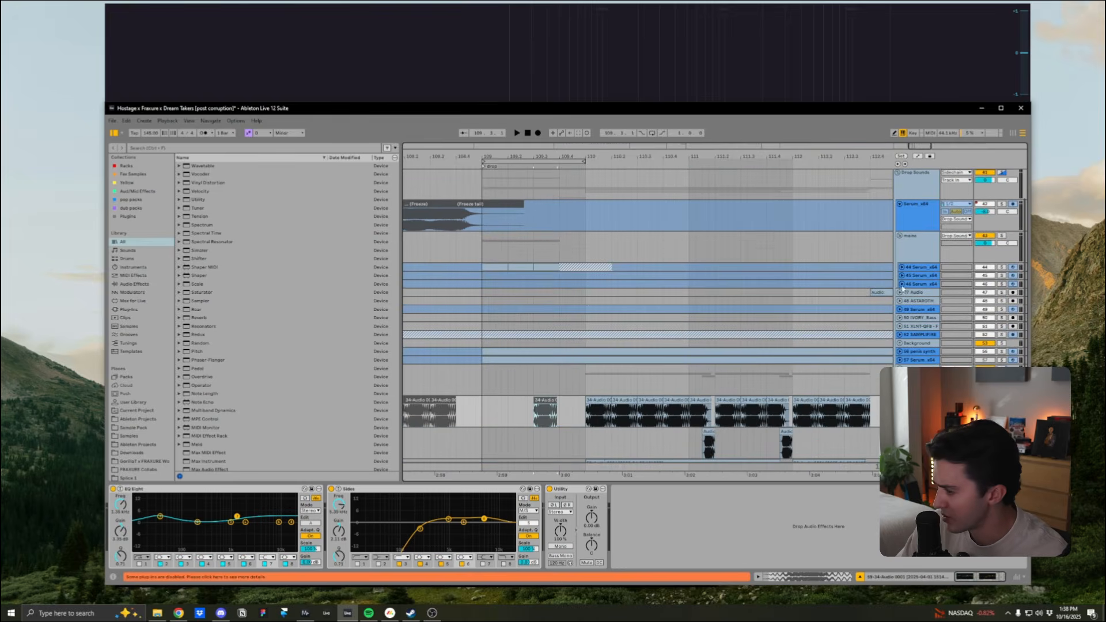
left_click(901, 268)
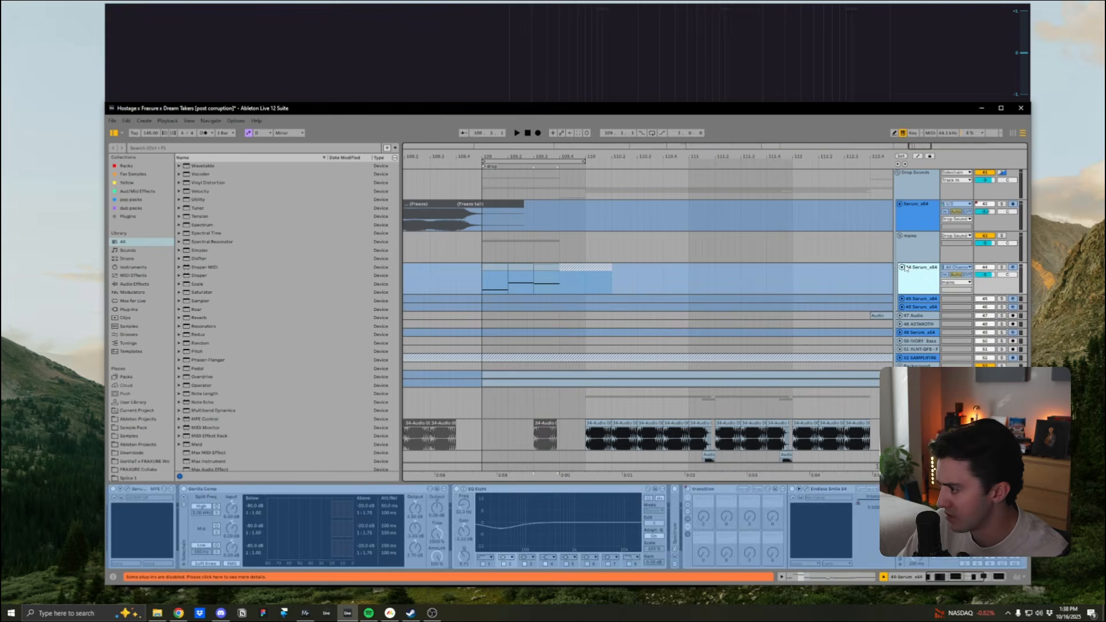
left_click(902, 268)
left_click(899, 235)
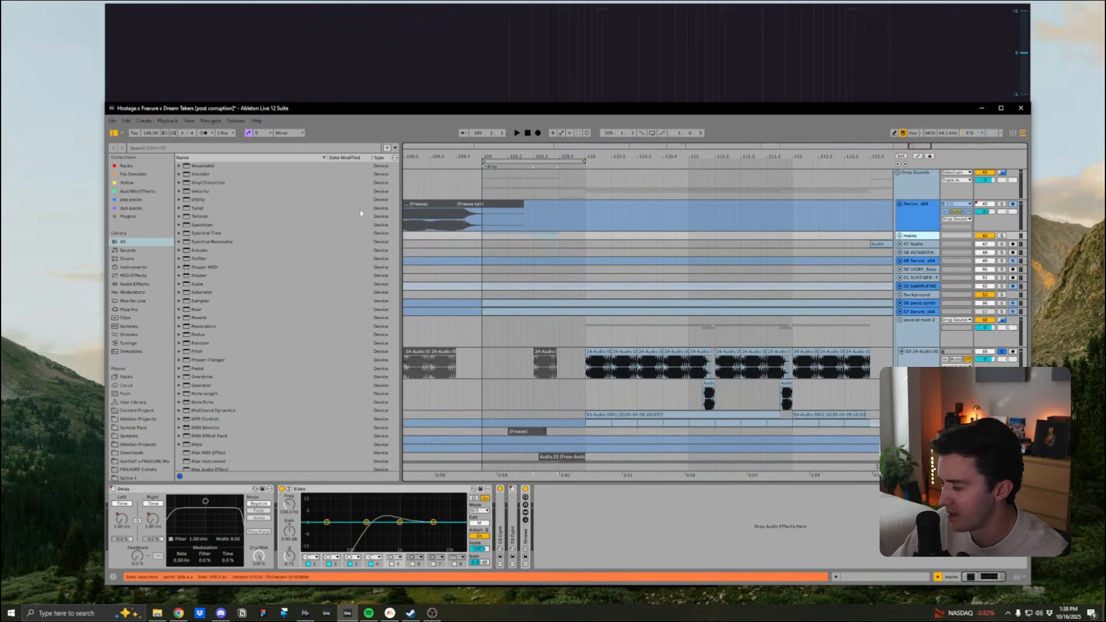
Step: Insert a new audio track directly below the 57 Serum track, above the second main 2 group
scroll(427, 152, "down", 3)
scroll(492, 315, "left", 2)
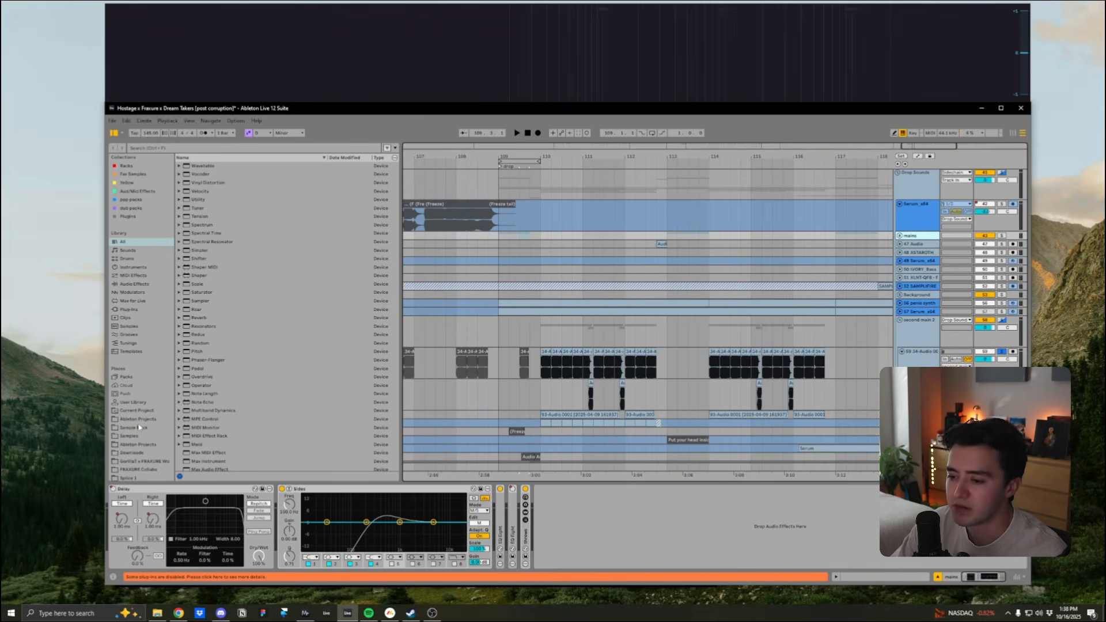
scroll(139, 427, "down", 2)
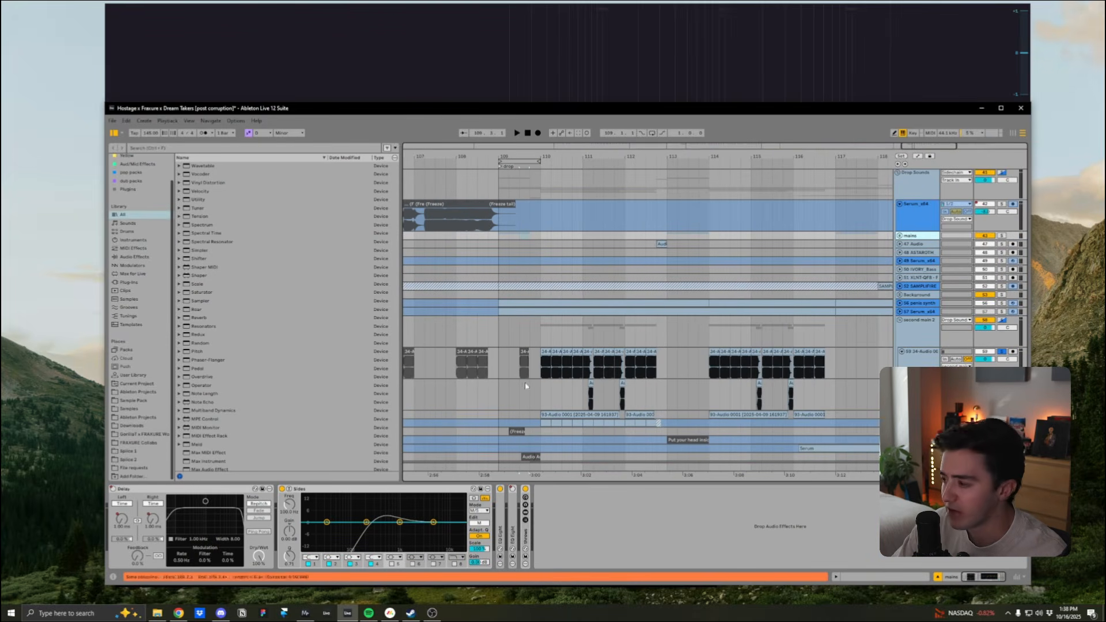
left_click(905, 338)
left_click(920, 312)
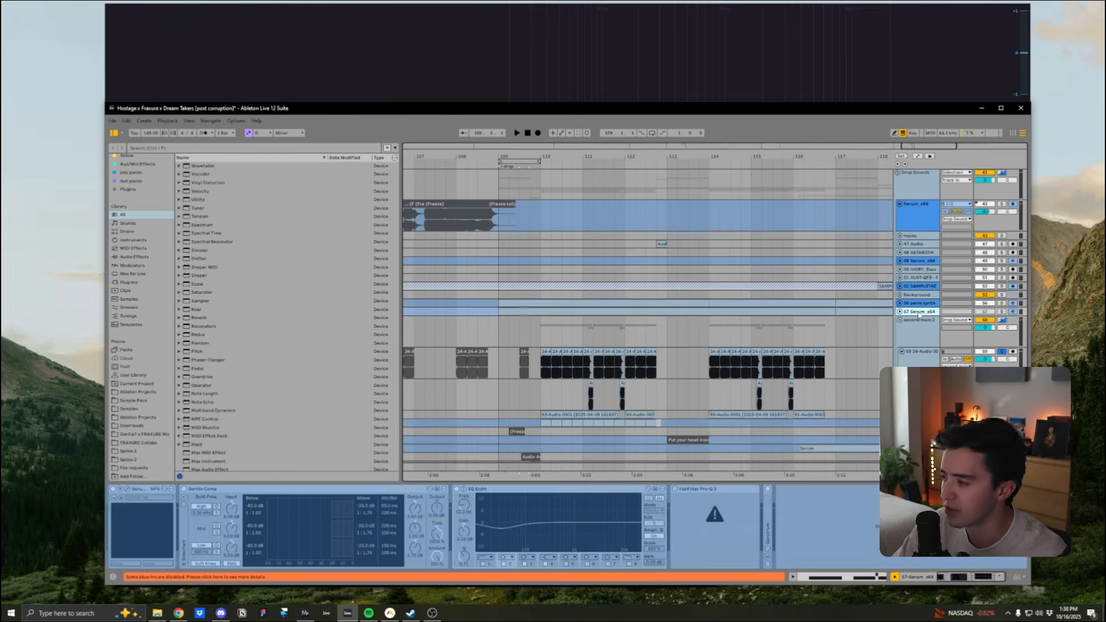
key("ctrl+t")
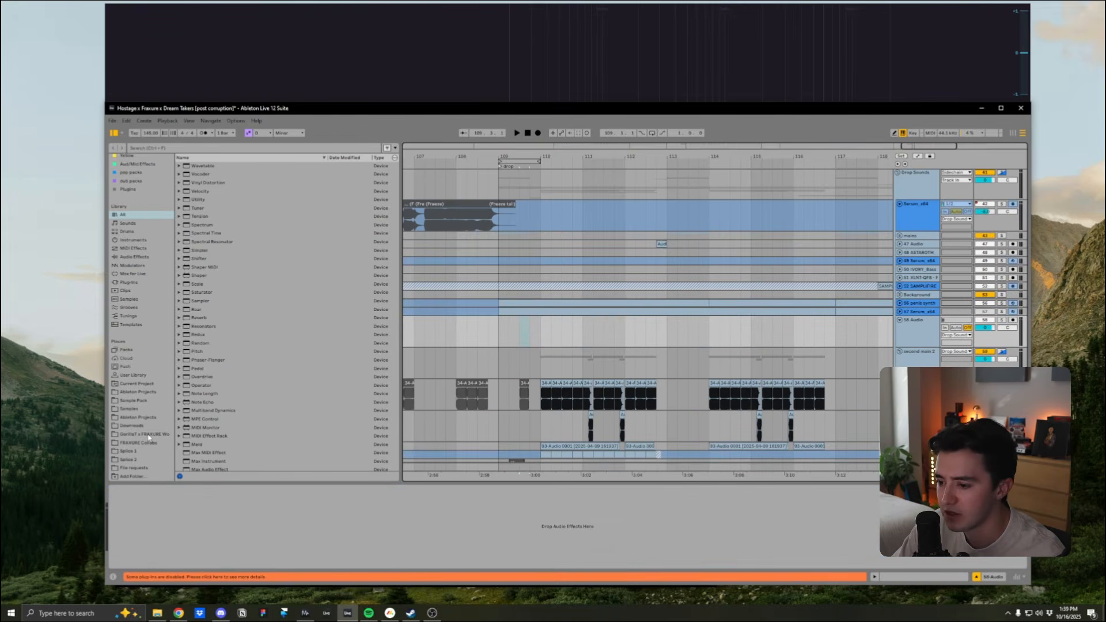
Step: Browse the saved folders for the source project and expand FRAXURE Collabs inside File requests
left_click(149, 435)
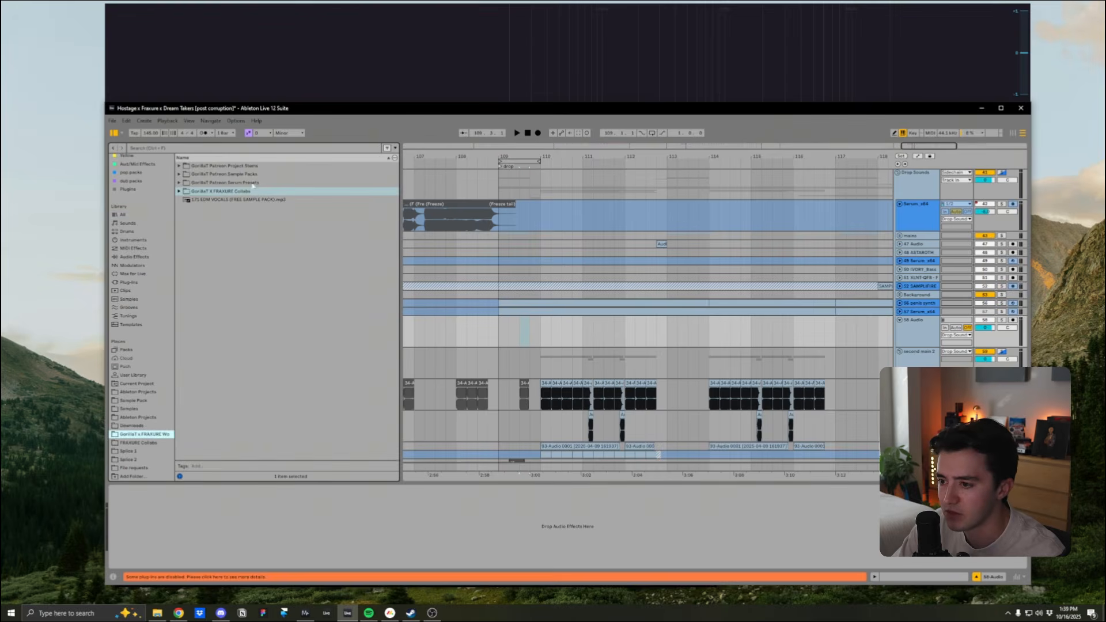
left_click(164, 392)
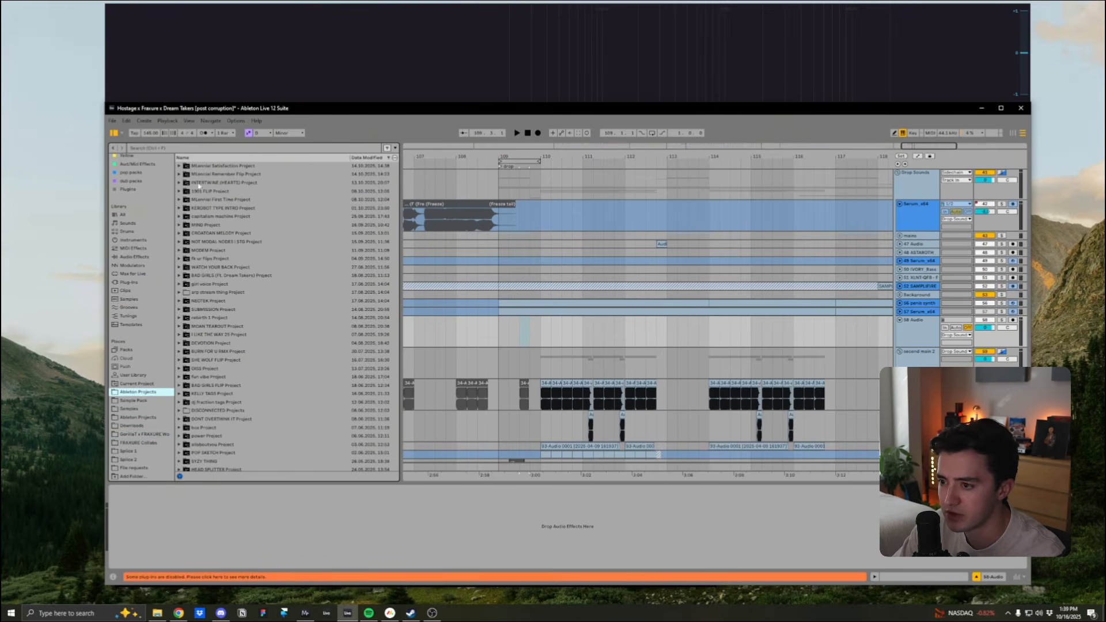
left_click(145, 469)
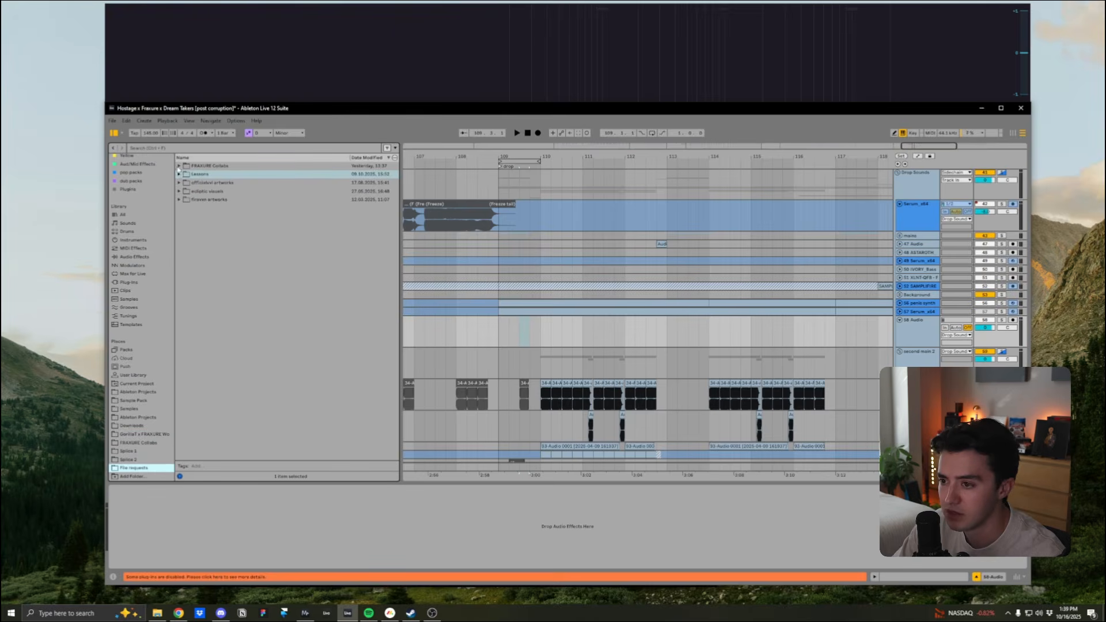
left_click(180, 174)
left_click(180, 174)
left_click(179, 166)
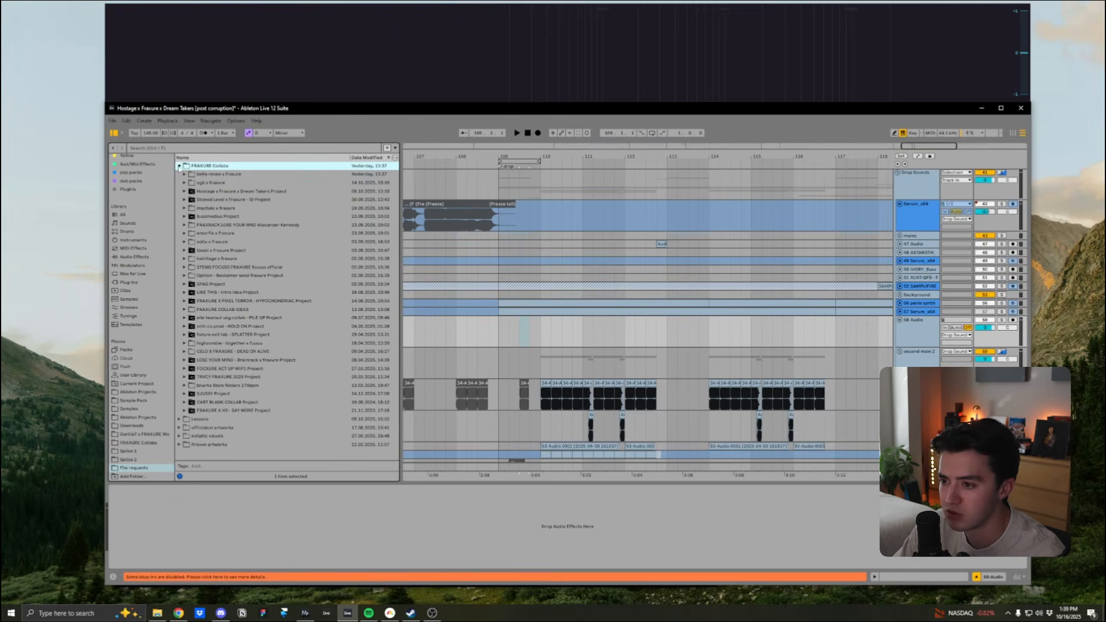
Step: Search for "cel" and open the recorded samples folder of the CELO X FRAXURE - DEAD OR ALIVE project
key("ctrl+f")
type("cel")
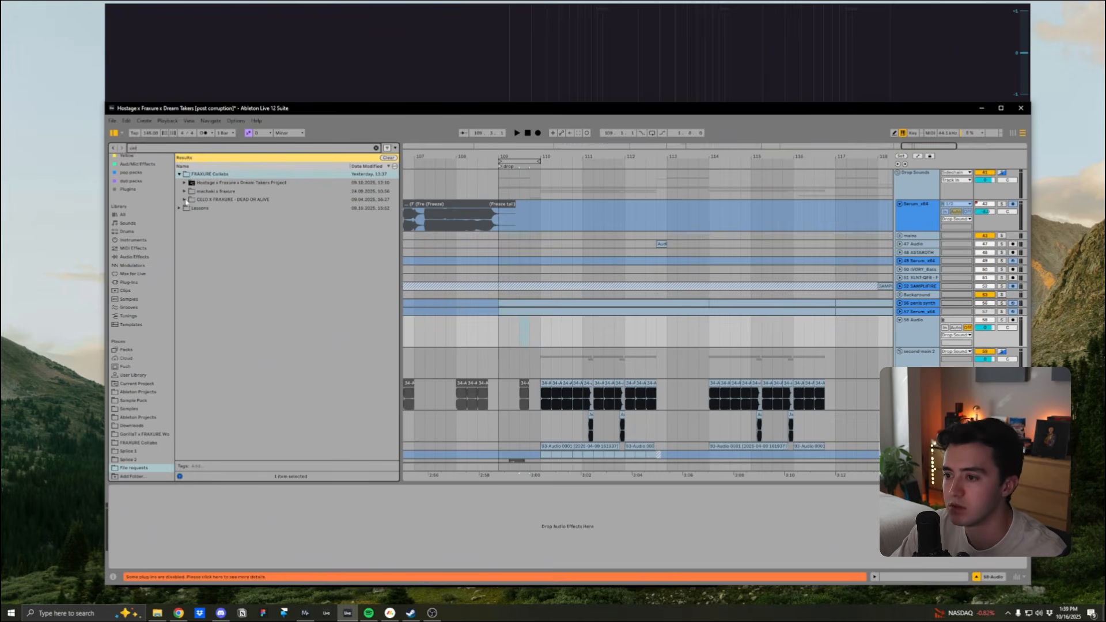
left_click(184, 199)
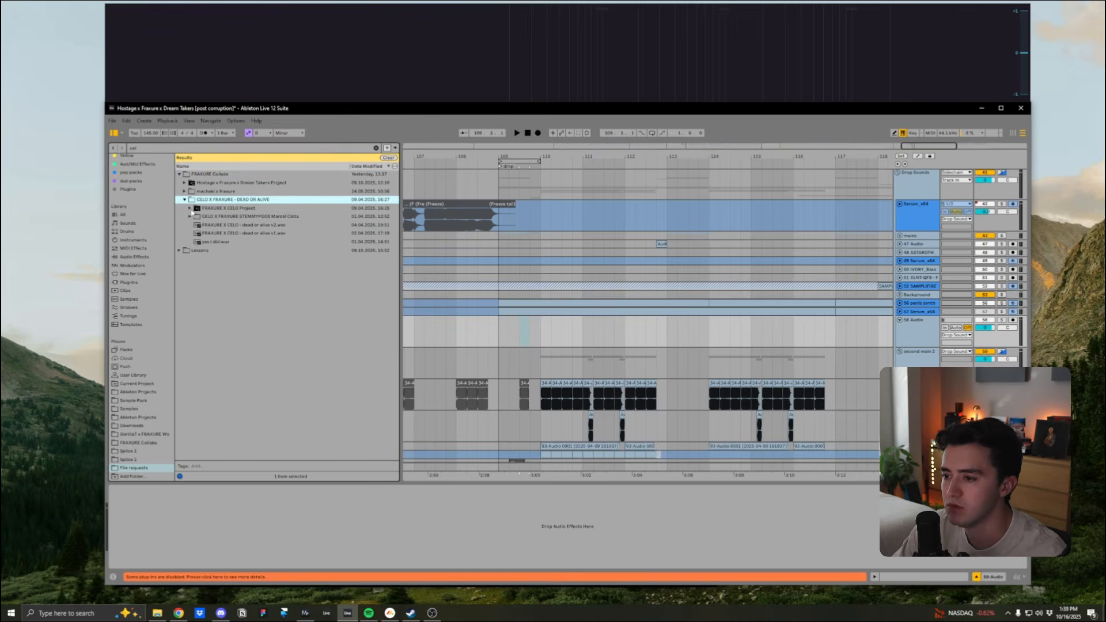
left_click(189, 208)
left_click(195, 242)
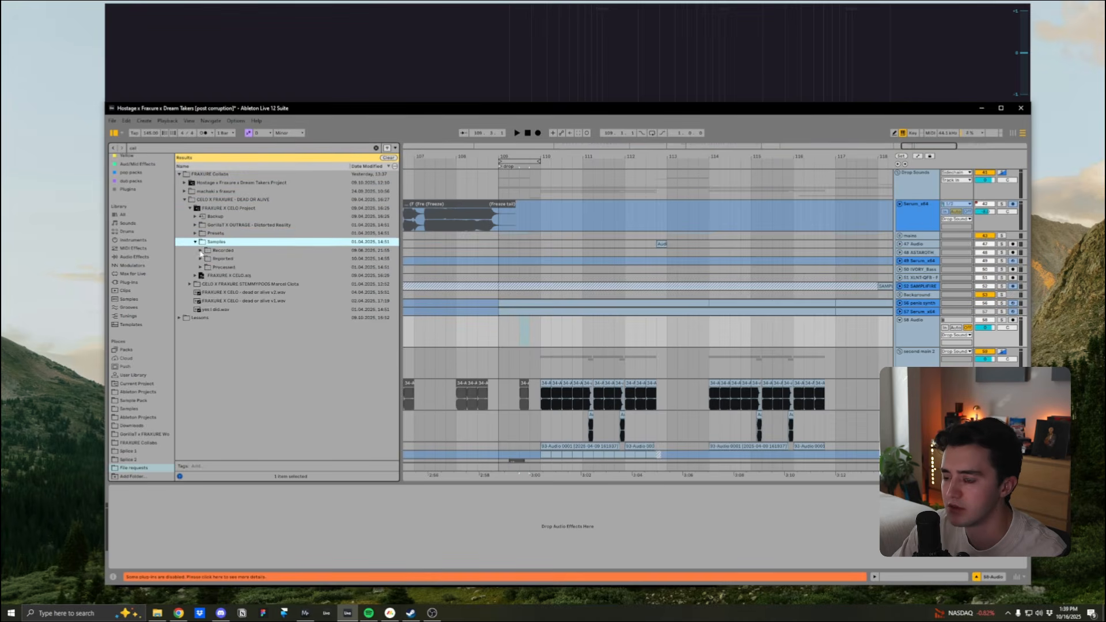
left_click(201, 252)
Step: Audition the recorded audio files one after another to find the original bass recording
left_click(260, 360)
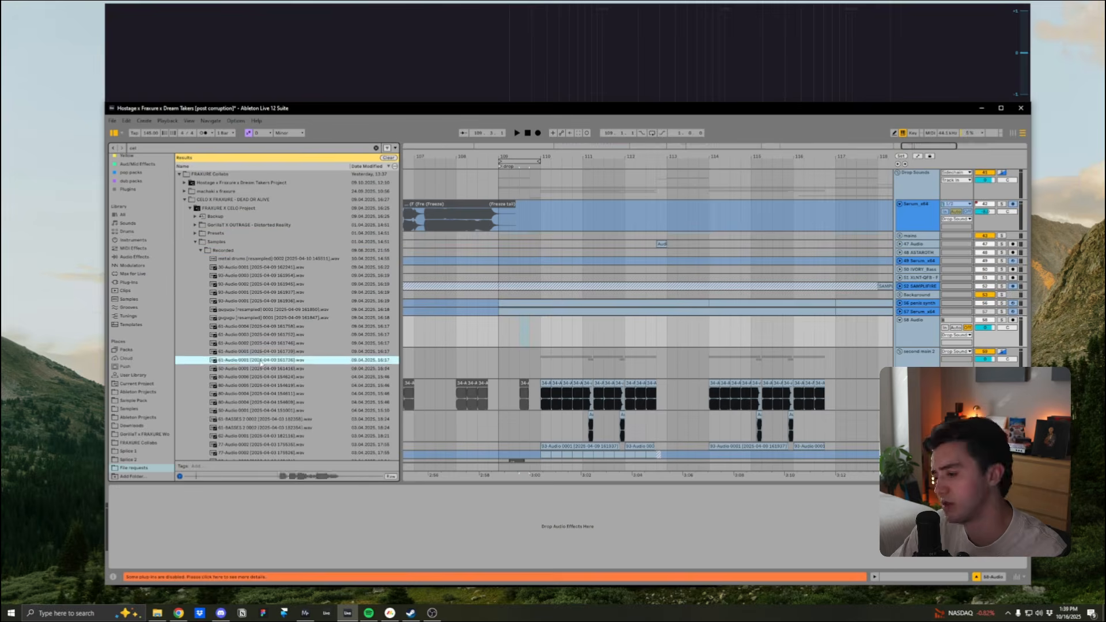
key("Down")
key("Down")
key("Down")
key("Down")
key("Down")
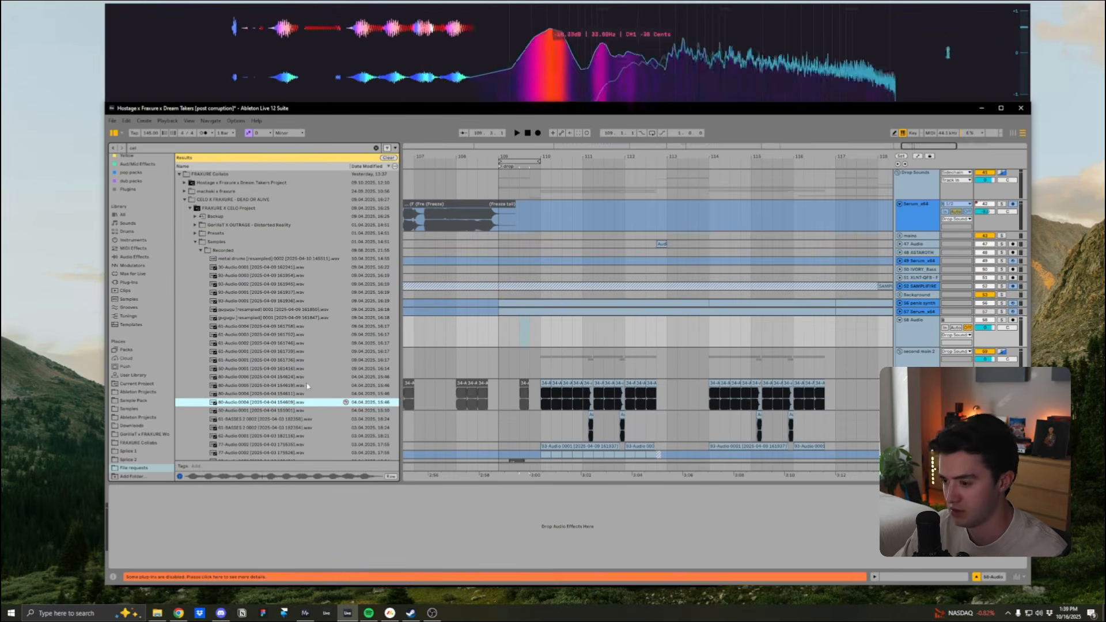
scroll(294, 380, "down", 3)
key("Down")
key("Down")
key("Down")
key("Down")
key("Down")
key("Down")
key("Down")
key("Down")
key("Down")
key("Down")
key("Down")
key("Down")
key("Down")
key("Down")
key("Down")
key("Down")
key("Down")
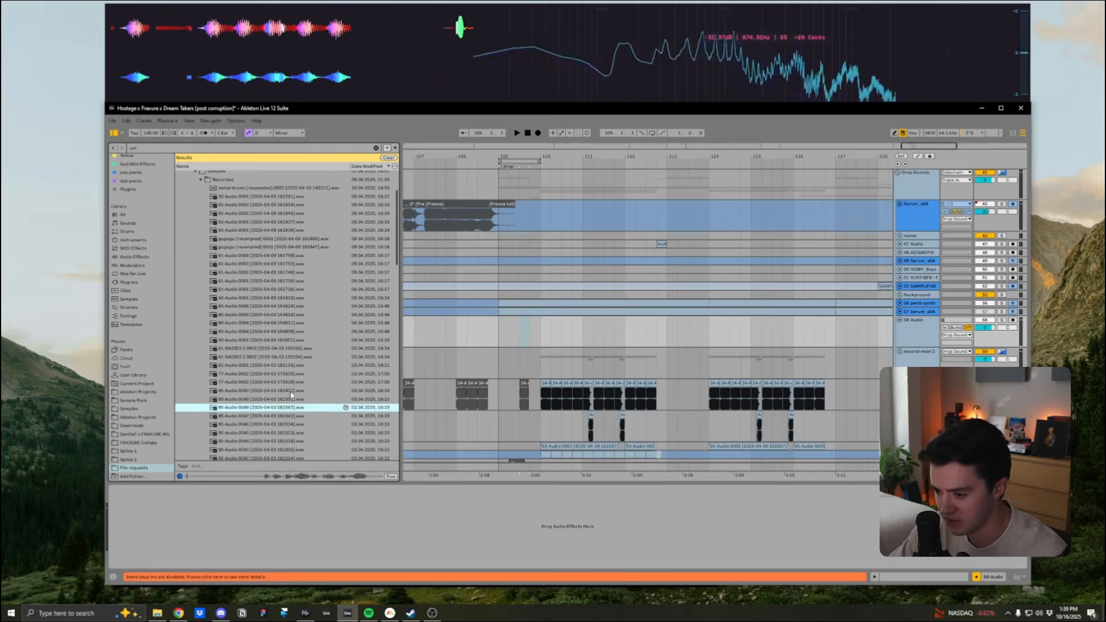
key("Down")
key("Down")
key("Down")
key("Down")
key("Down")
key("Down")
key("Down")
key("Down")
key("Down")
key("Down")
key("Down")
key("Down")
key("Down")
key("Down")
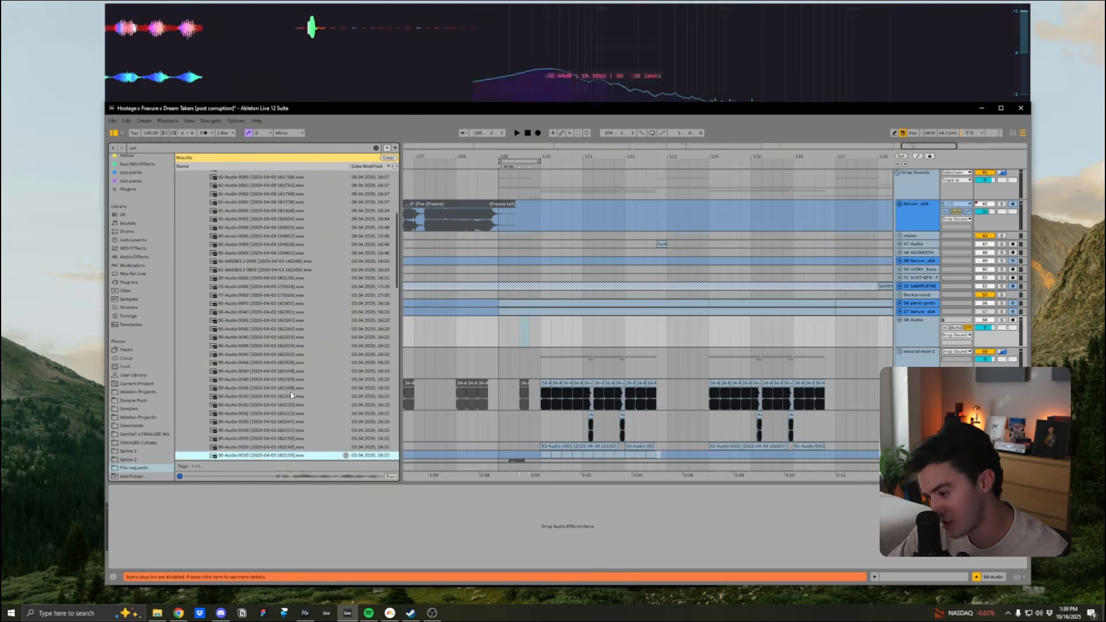
key("Down")
key("Down")
key("Down")
key("Down")
key("Down")
key("Down")
key("Down")
key("Down")
key("Down")
key("Down")
key("Down")
key("Down")
key("Down")
key("Down")
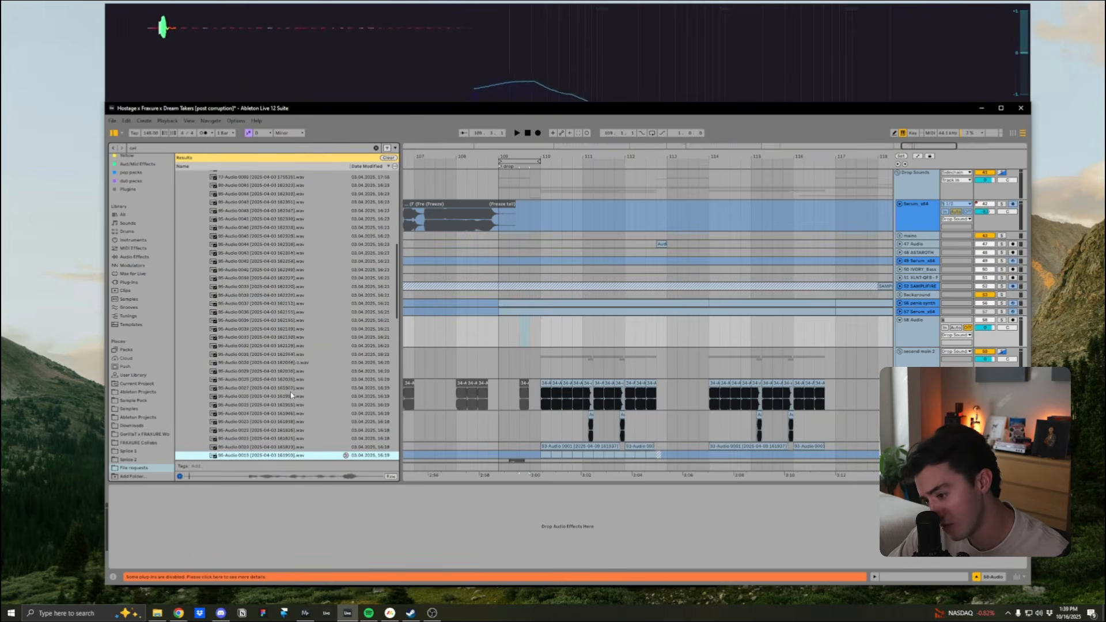
key("Down")
key("Down")
key("Down")
key("Down")
key("Down")
key("Down")
key("Down")
key("Down")
key("Down")
key("Down")
key("Down")
key("Down")
key("Down")
key("Down")
key("Down")
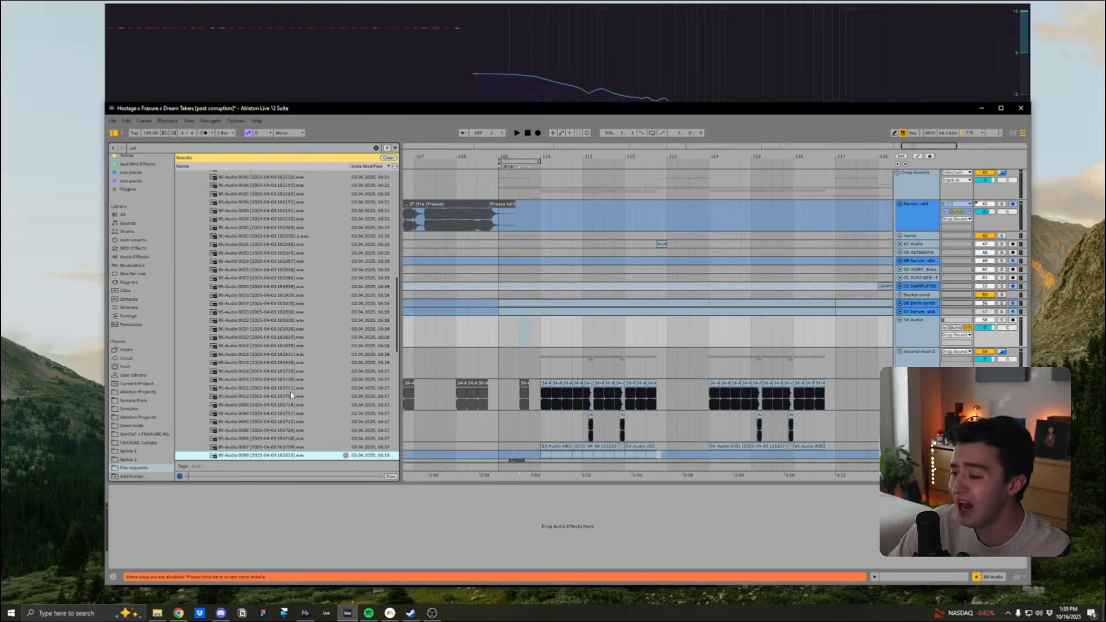
key("Down")
key("Up")
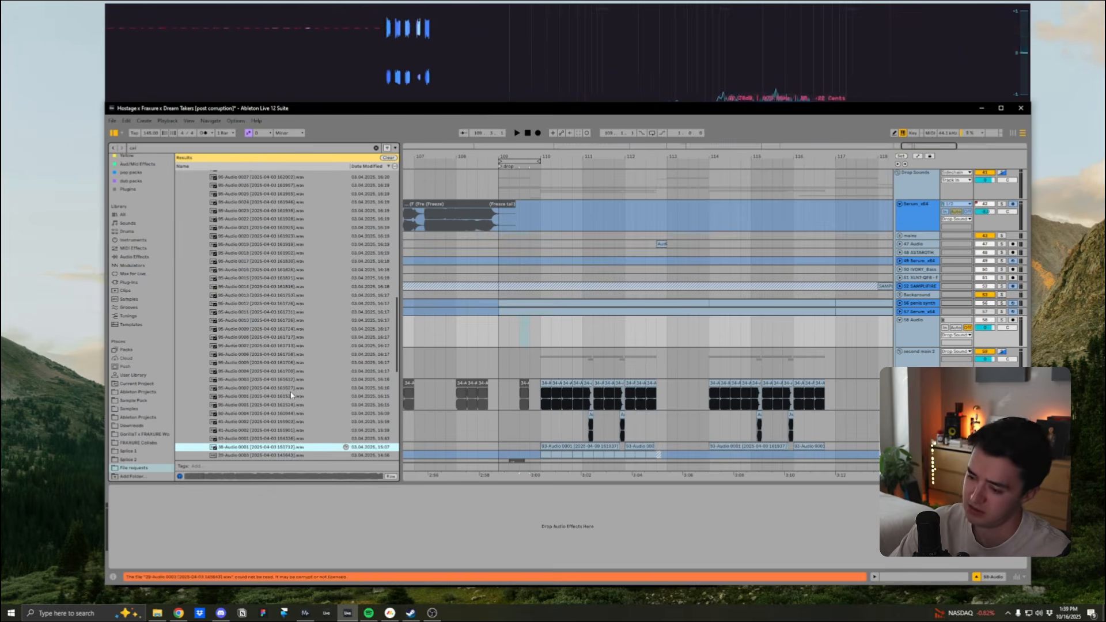
key("Up")
key("Down")
key("Down")
key("Down")
key("Down")
key("Down")
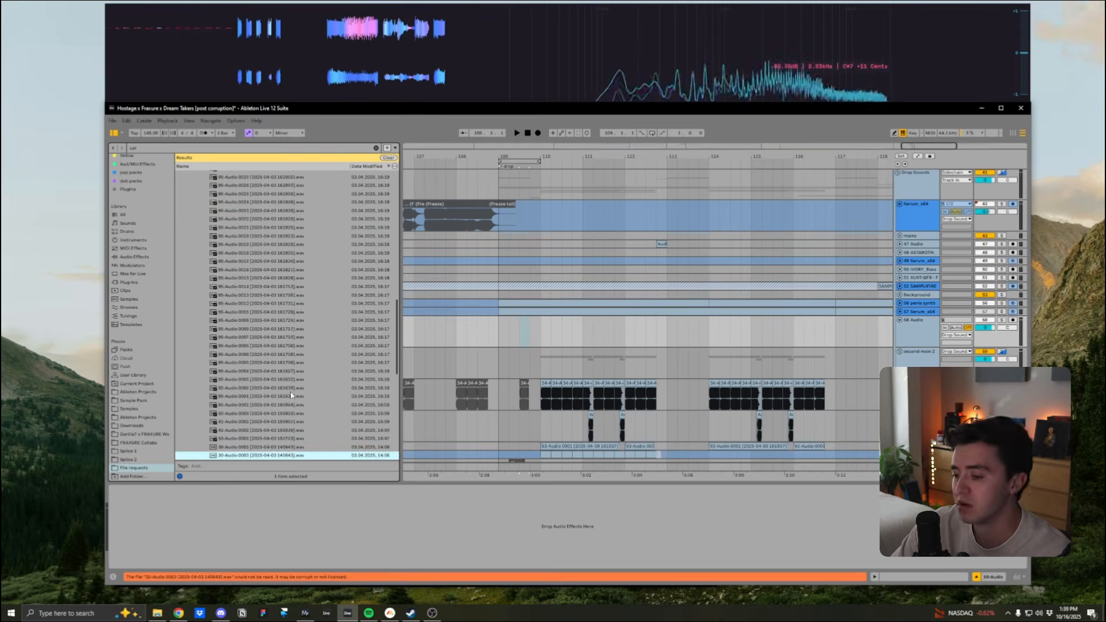
key("Down")
key("Down")
key("Down")
key("Down")
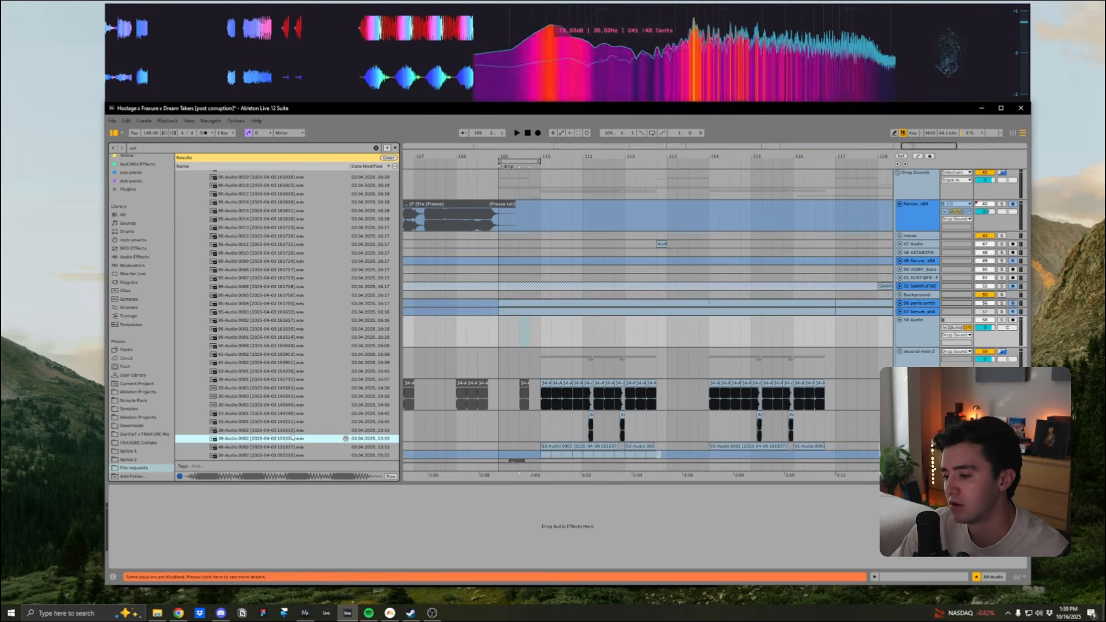
Step: Place the 39-Audio 0002 recording on the new audio track at bar 110 and play it soloed
left_click_drag(260, 438, 544, 331)
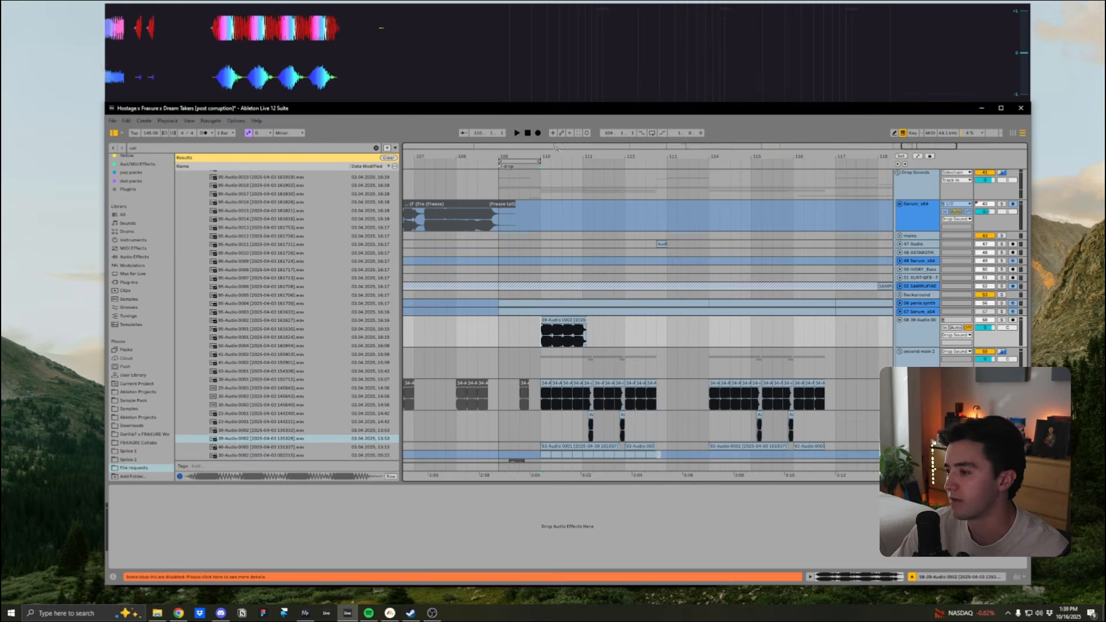
scroll(573, 329, "up", 3)
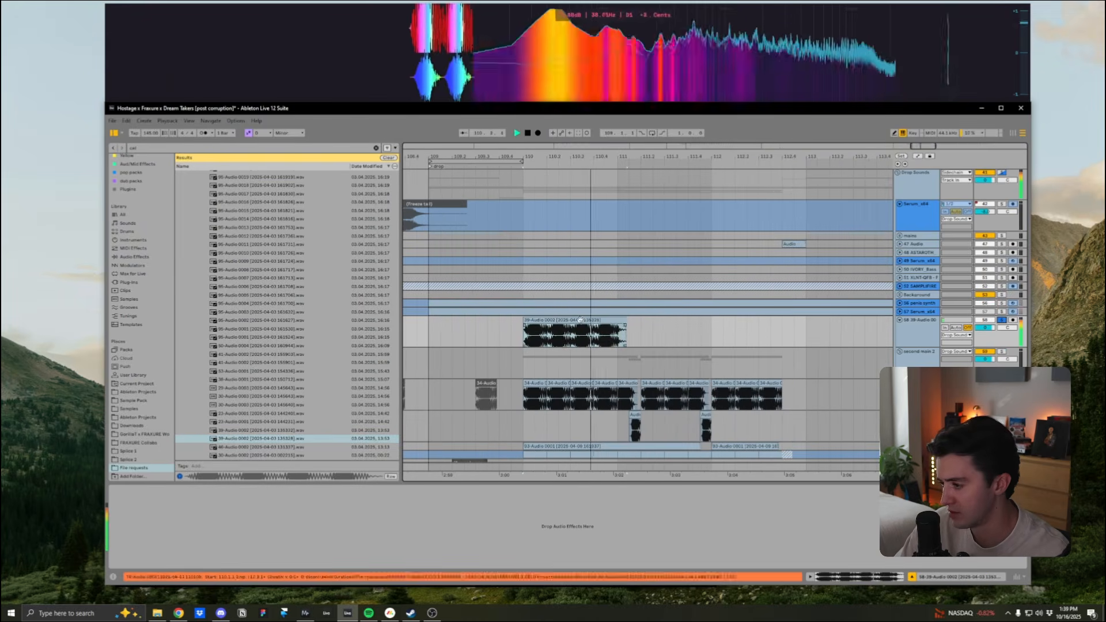
key("space")
Step: Turn off warping on the 39-Audio 0002 clip and adjust its pitch
key("shift+Tab")
left_click(199, 357)
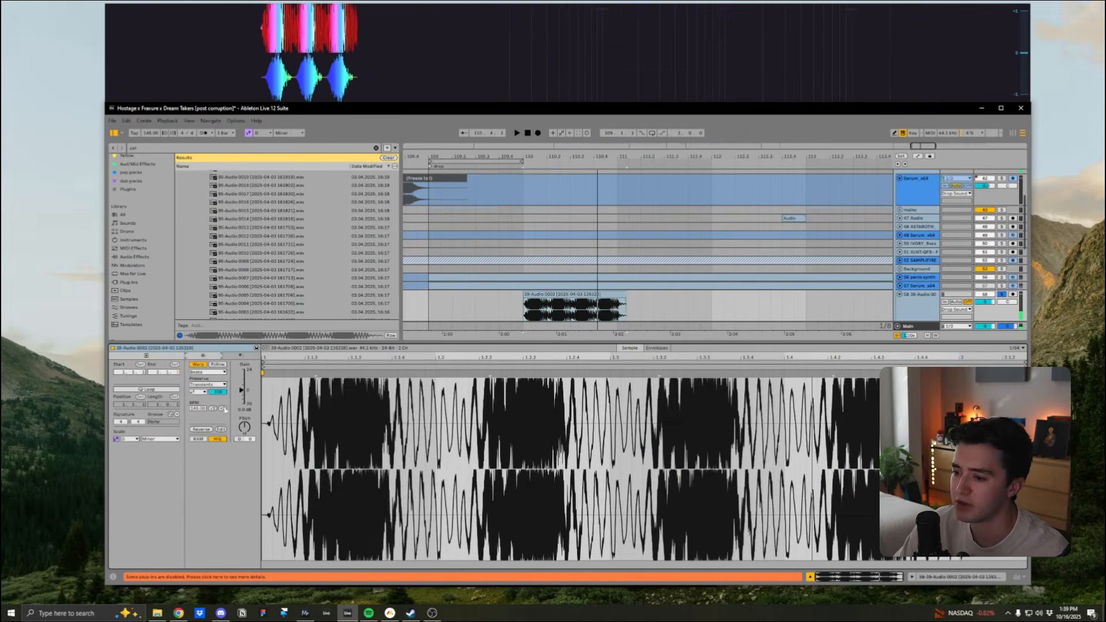
left_click(198, 365)
left_click_drag(243, 432, 244, 428)
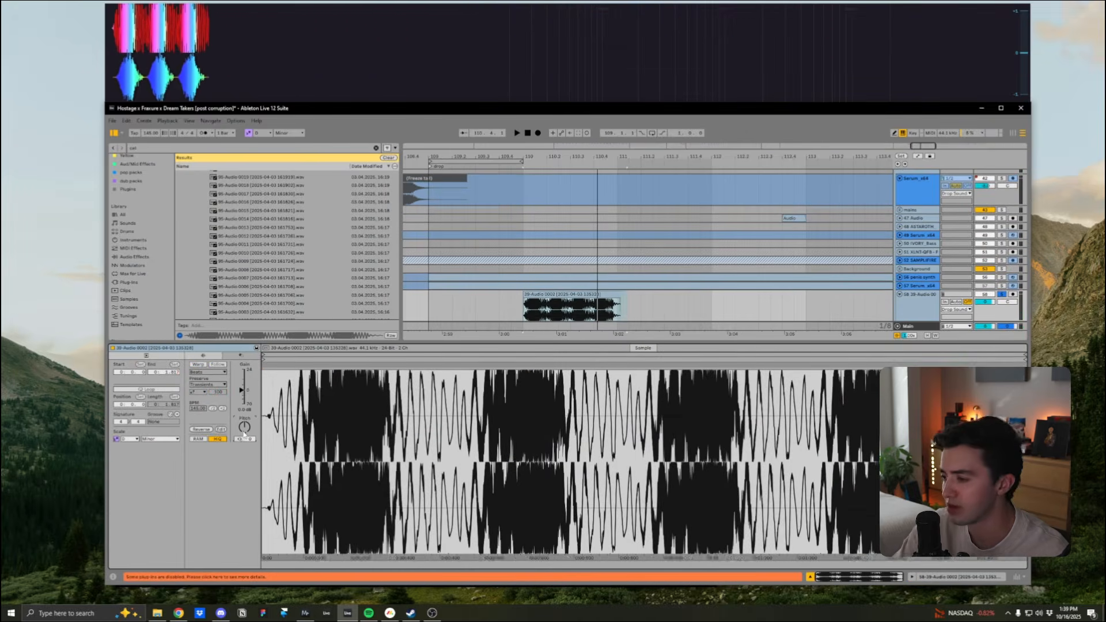
key("shift+Tab")
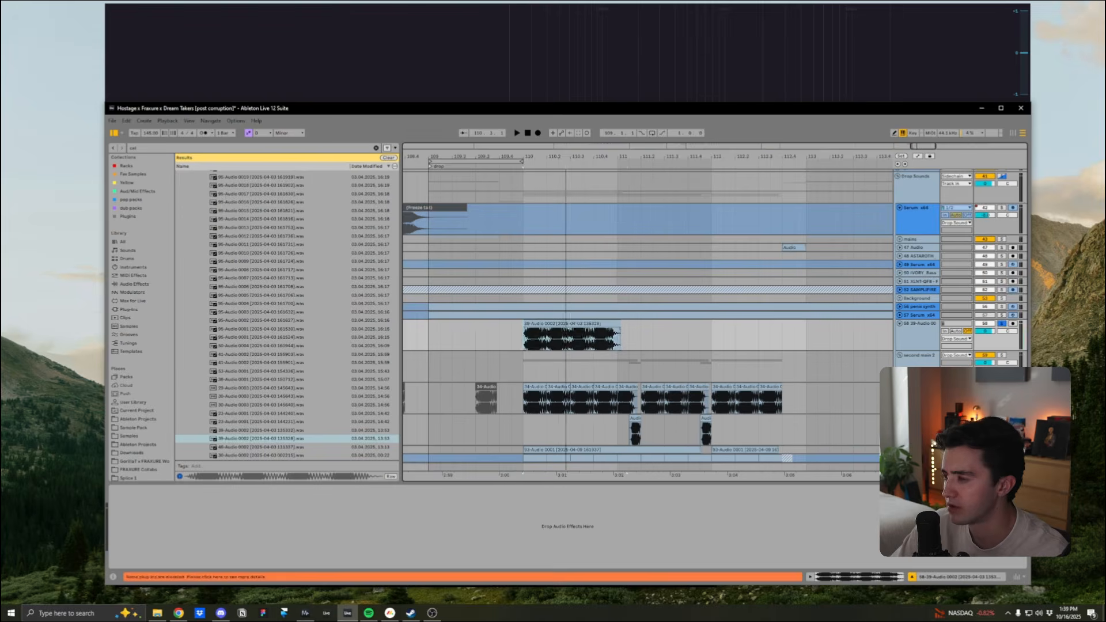
Step: Play individual hits of the 39-Audio 0002 clip from bar 110 and compare them with the second main 2 group
scroll(574, 340, "up", 2, "ctrl")
key("space")
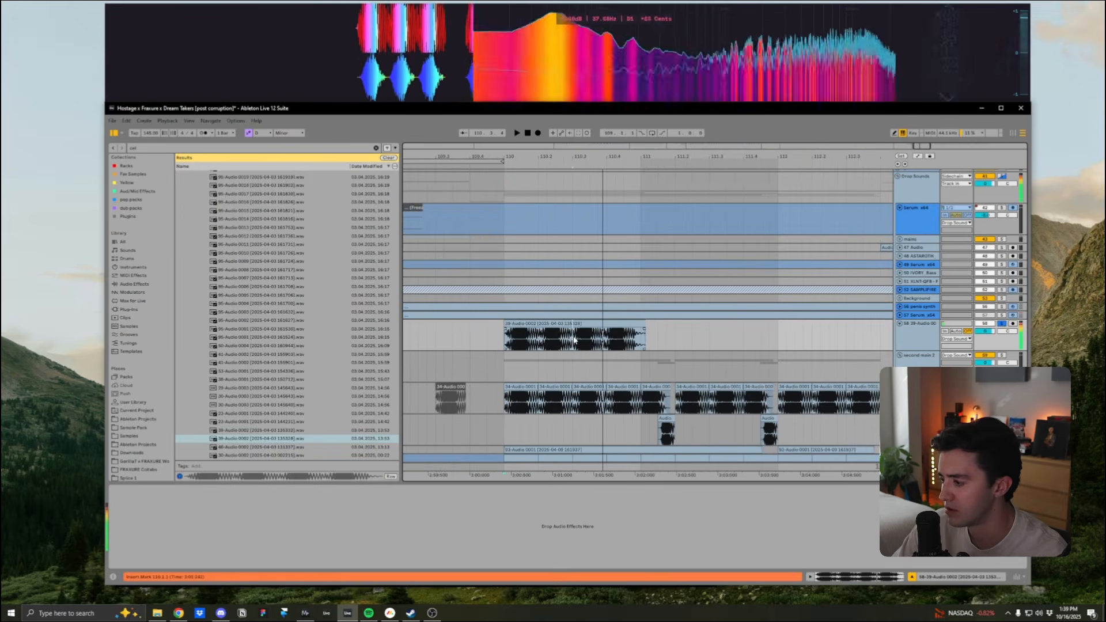
left_click(506, 341)
key("space")
key("space")
left_click(539, 340)
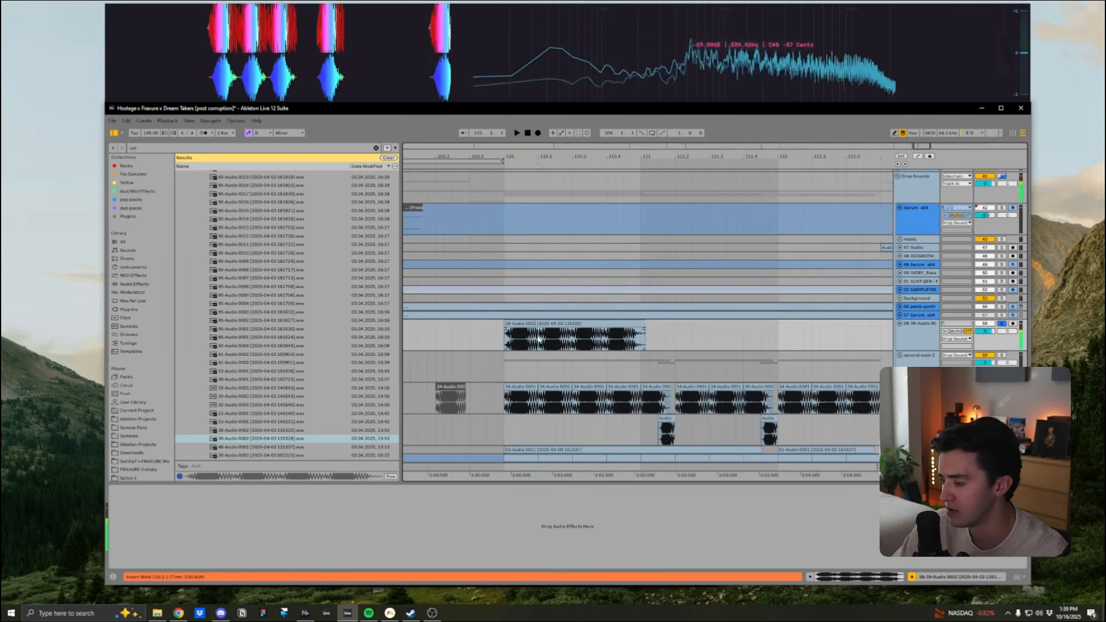
left_click(591, 362)
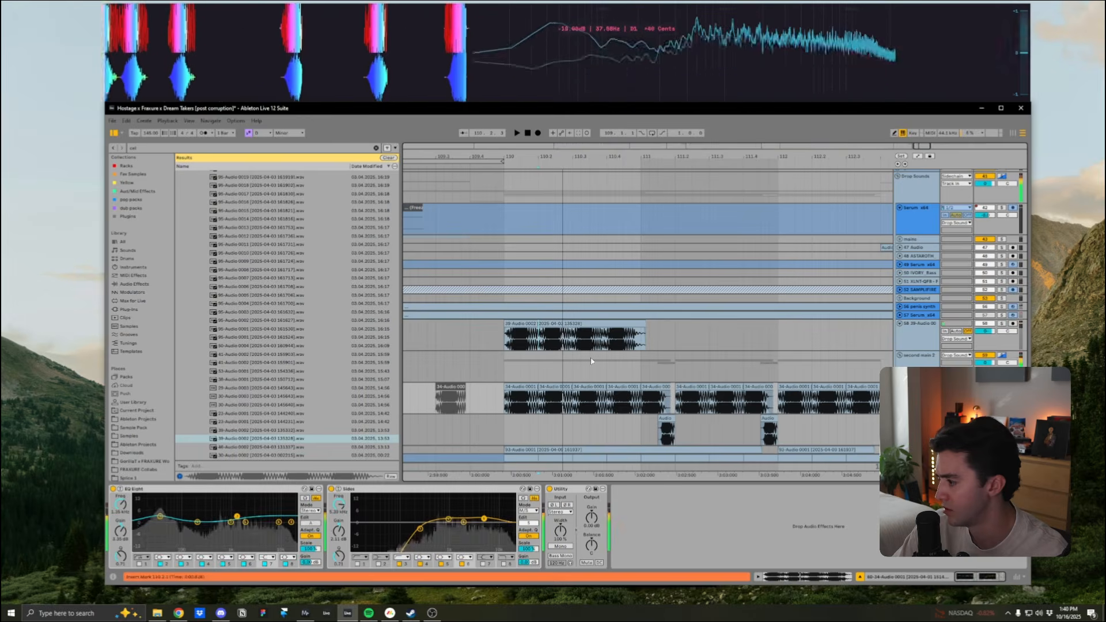
left_click(540, 330)
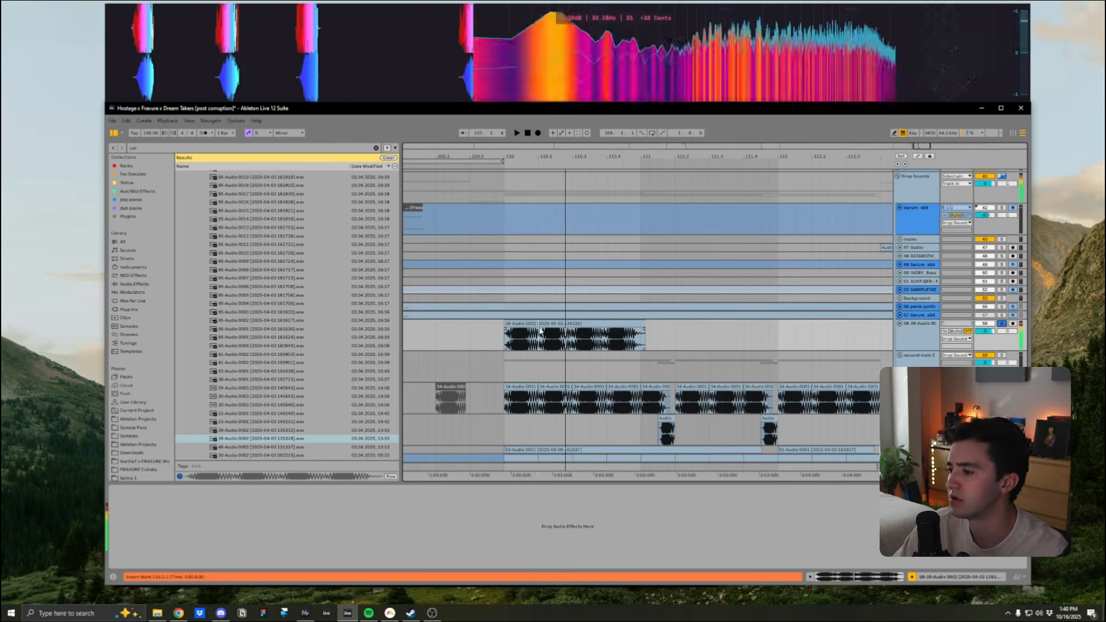
Step: Split the 39-Audio 0002 clip, move its second hit to bar 110 and delete the remaining hits
left_click(572, 340)
key("ctrl+e")
left_click_drag(580, 324, 546, 325)
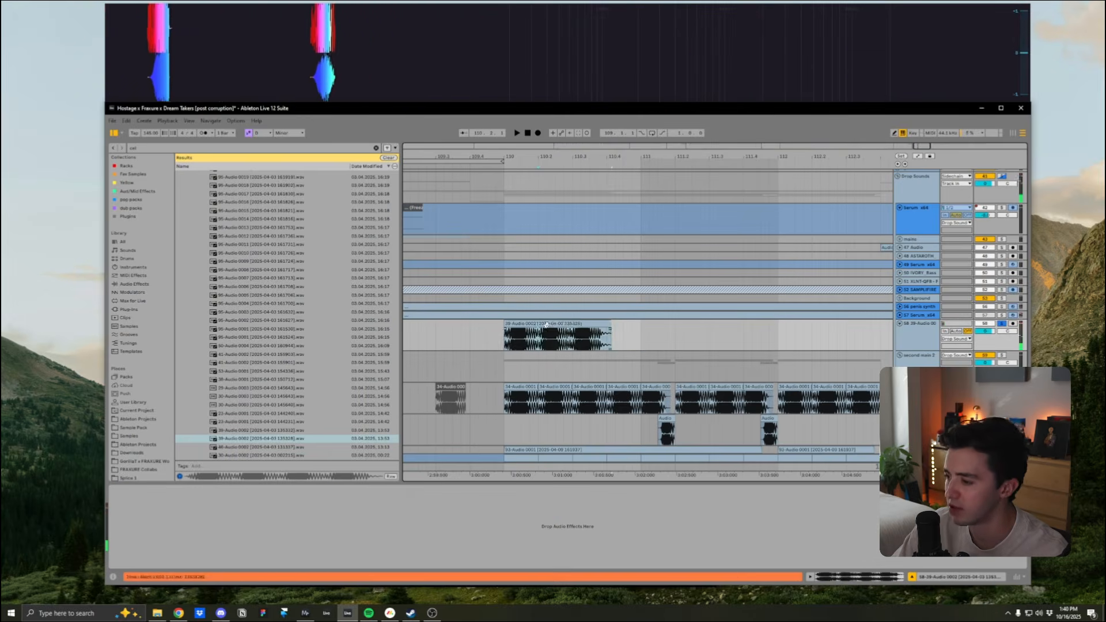
key("Delete")
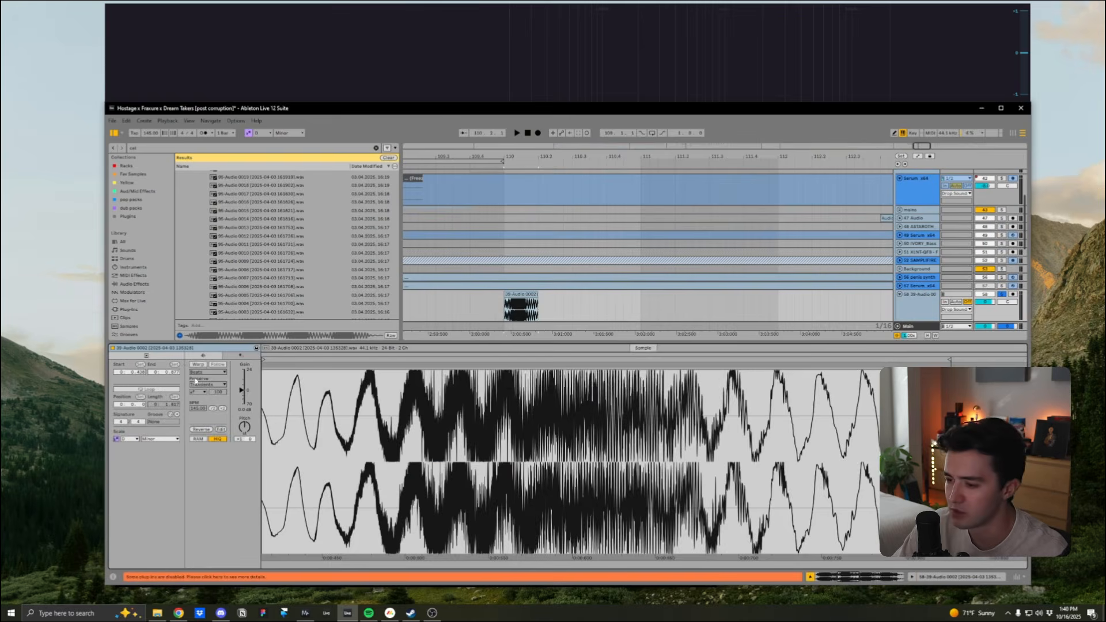
Step: Turn warping on for the 39-Audio 0002 clip, set its warp mode to Tones and play it back
left_click(198, 364)
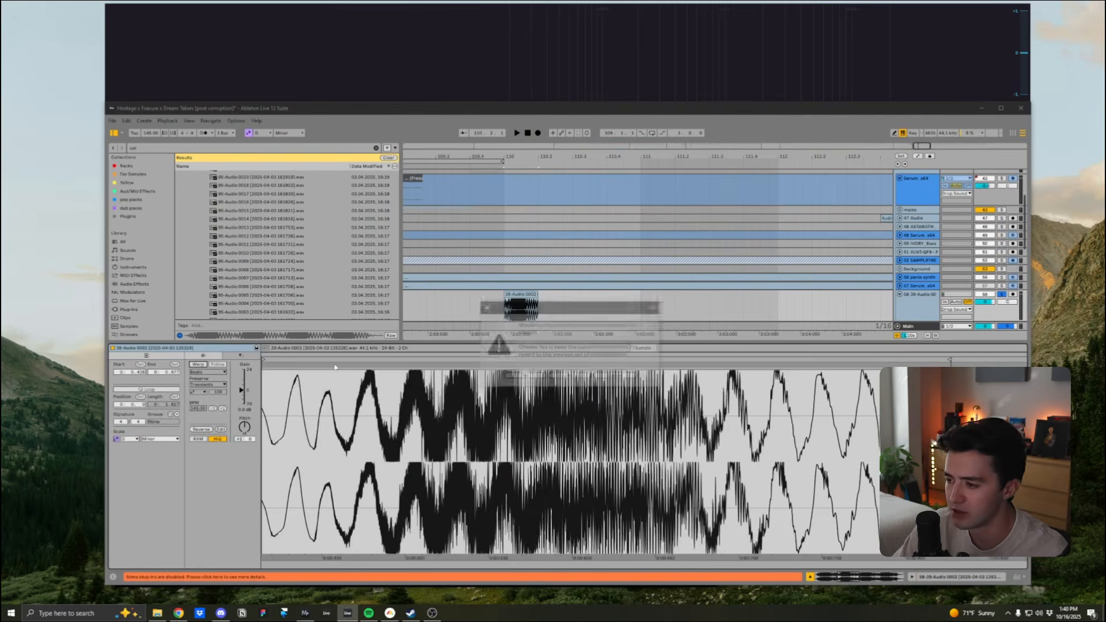
left_click(527, 377)
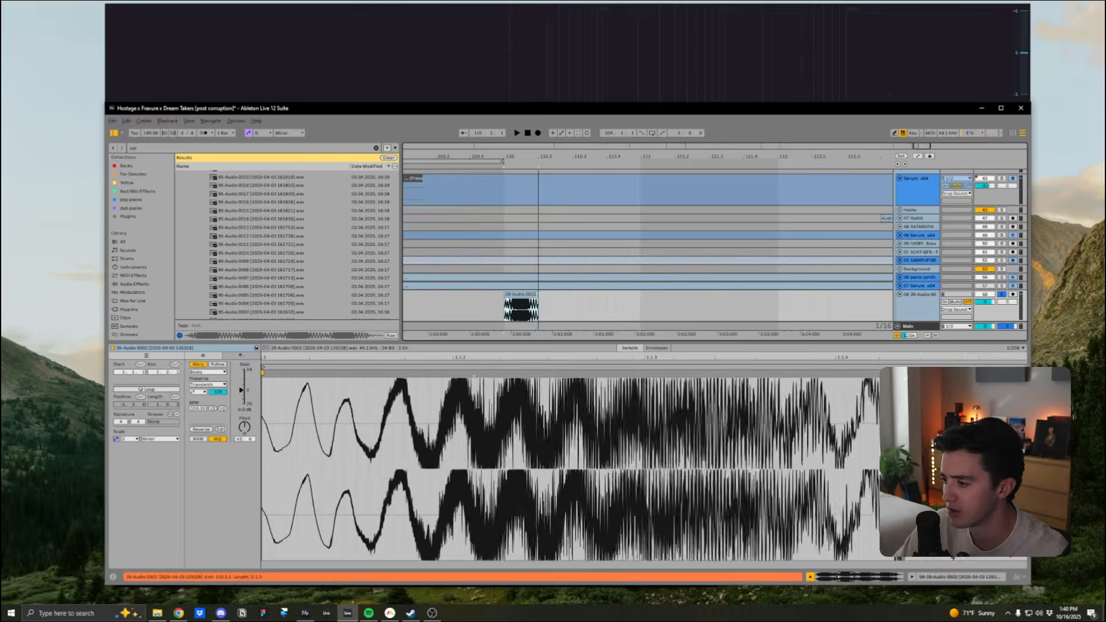
left_click(208, 372)
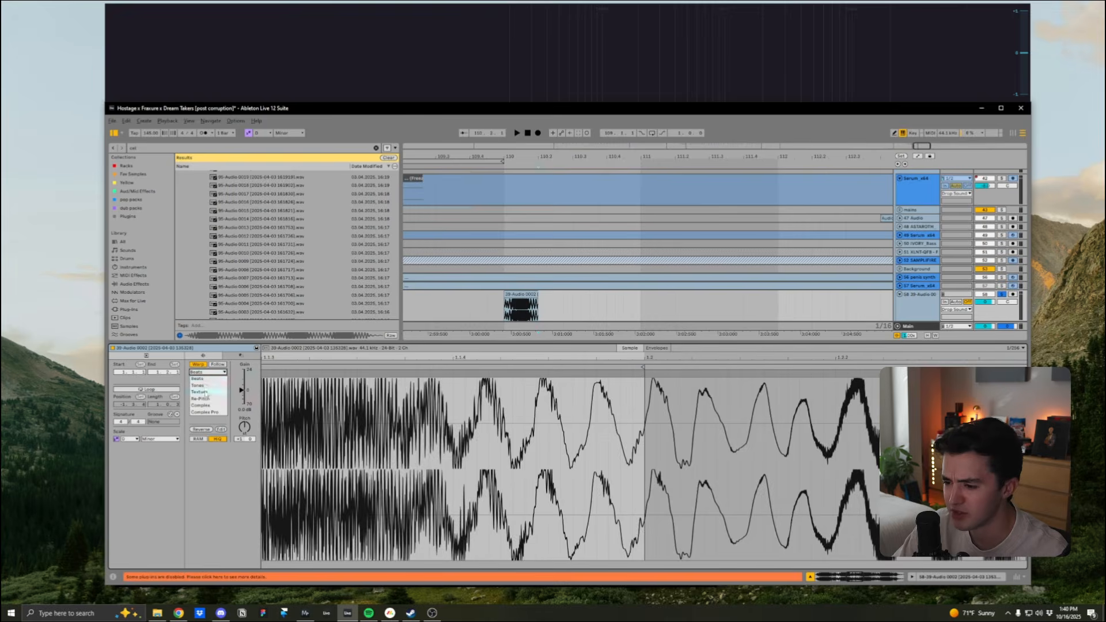
key("shift+Tab")
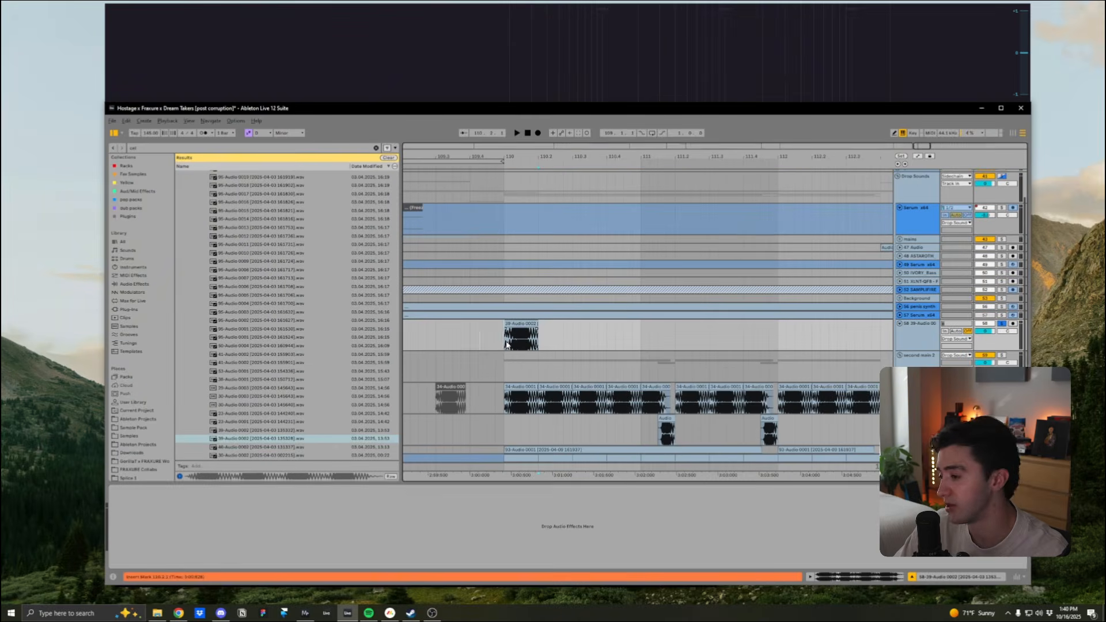
key("shift+Tab")
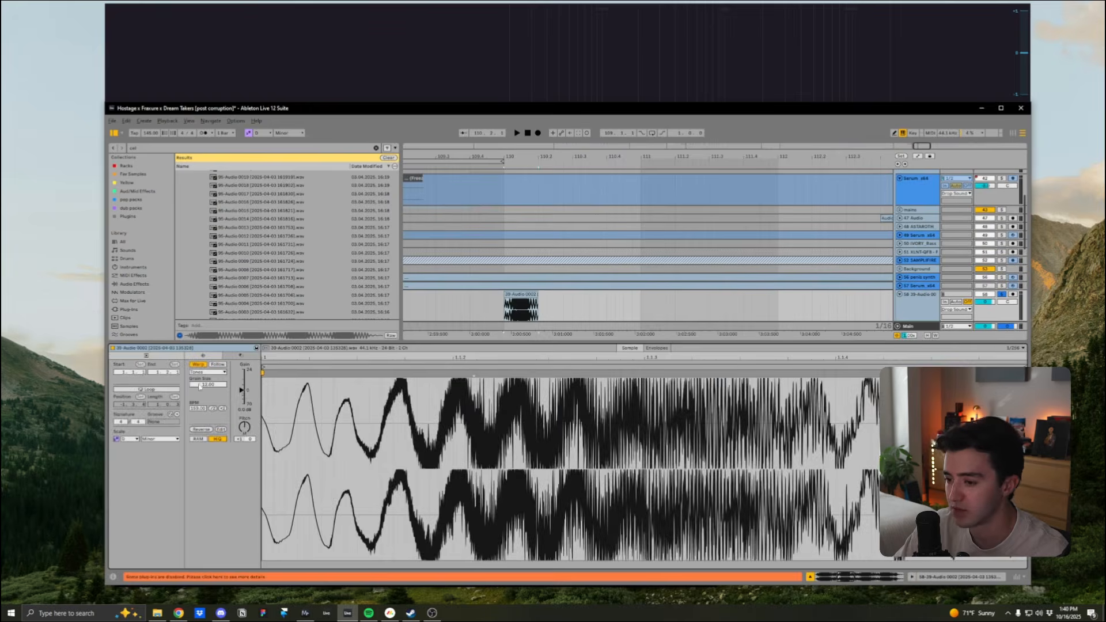
key("shift+Tab")
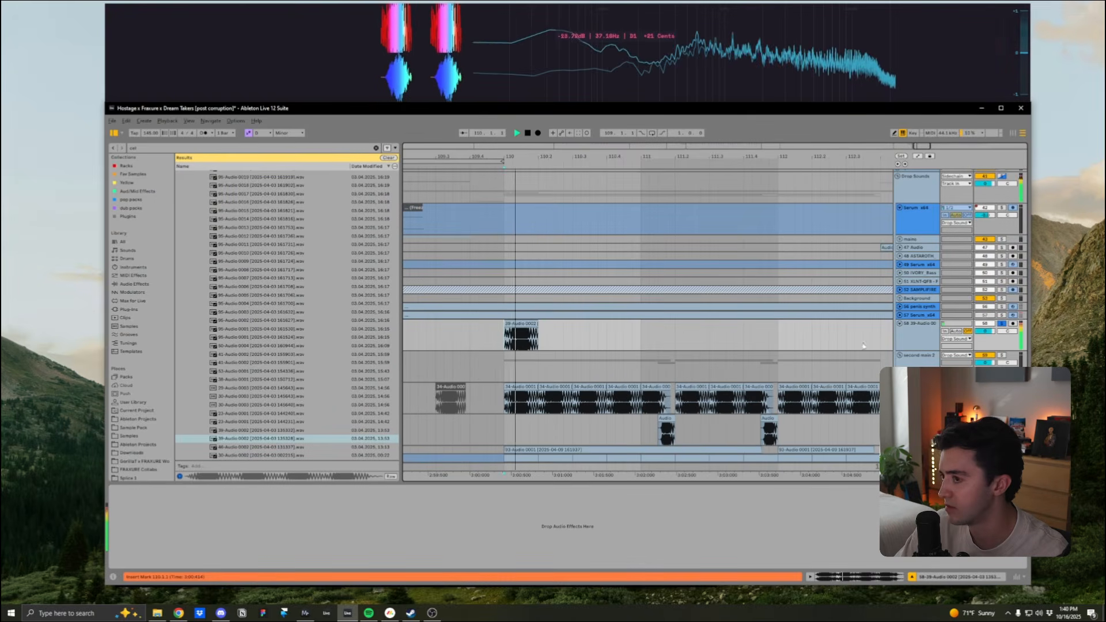
Step: Insert a new audio track above the 39-Audio 0002 track and clear the browser search
left_click(925, 315)
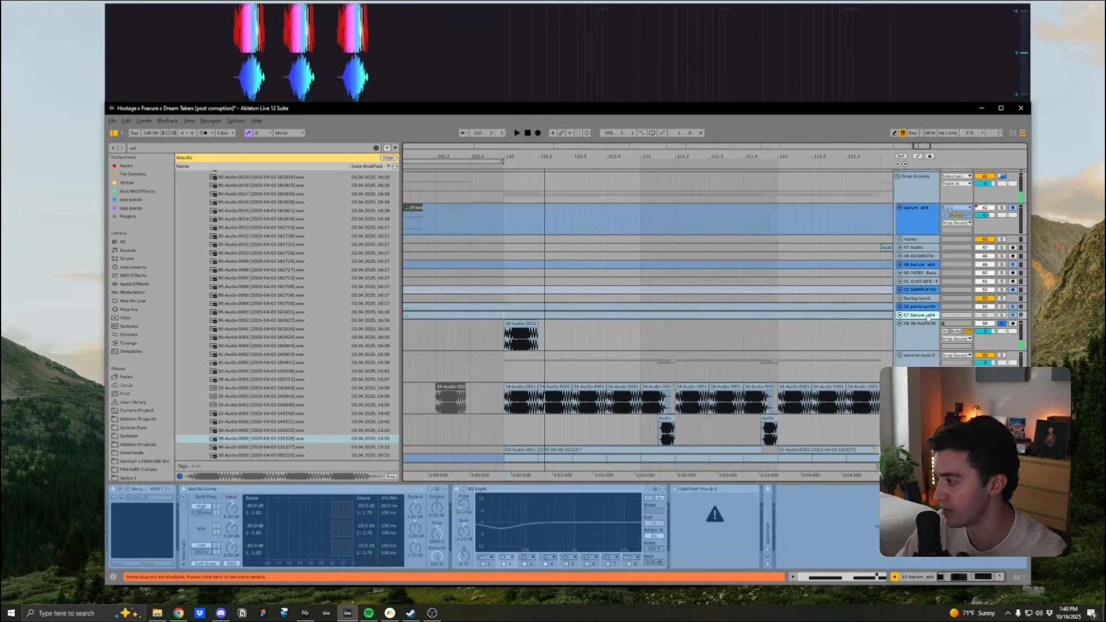
key("ctrl+t")
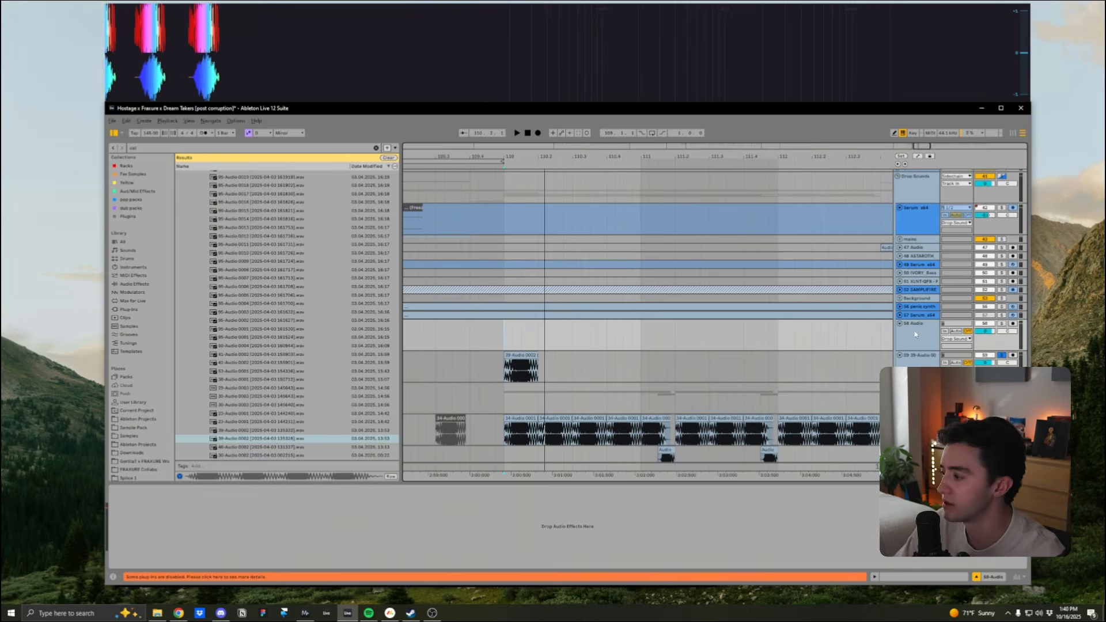
left_click(376, 148)
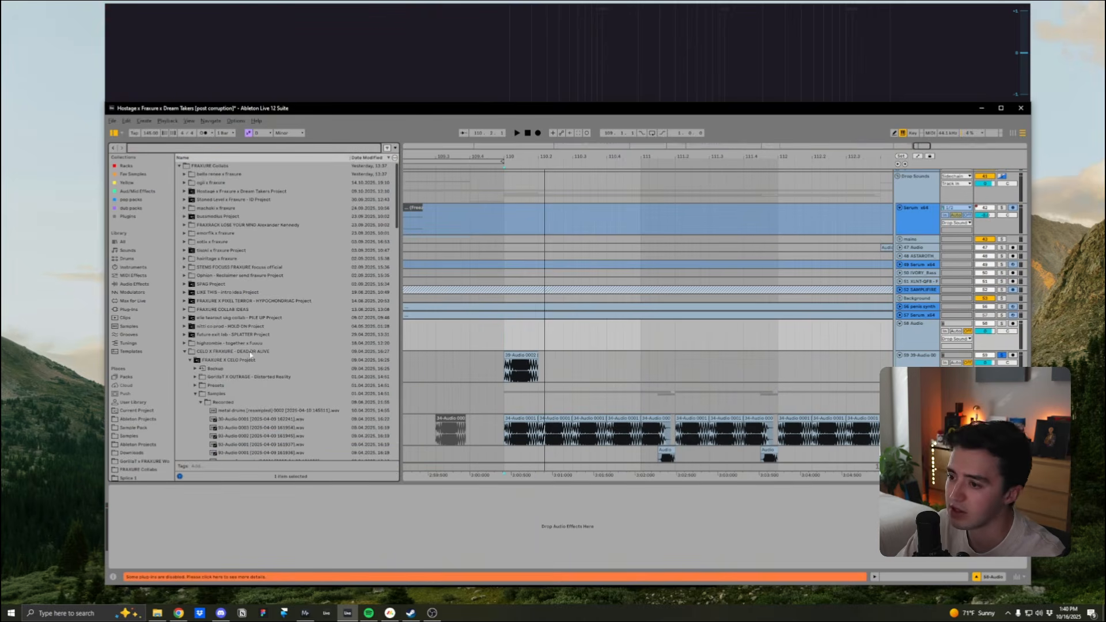
Step: Find BASSES 2.wav in the DEAD OR ALIVE project's stems folder, place it on the new track near bar 110 and play it
left_click(196, 394)
scroll(200, 395, "down", 2)
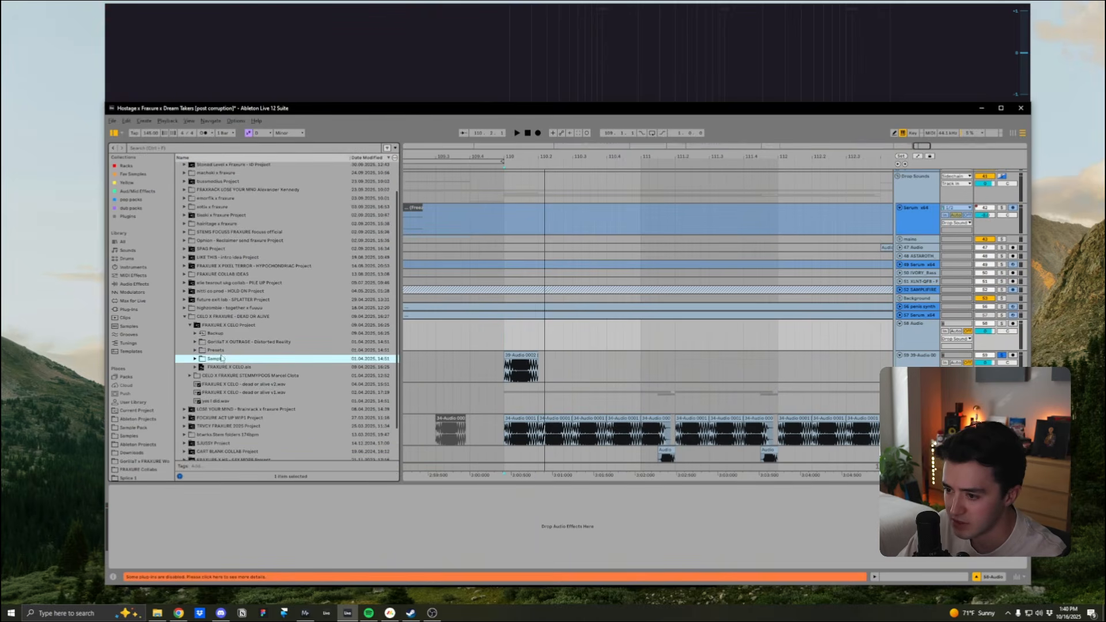
scroll(222, 359, "down", 2)
scroll(201, 378, "down", 1)
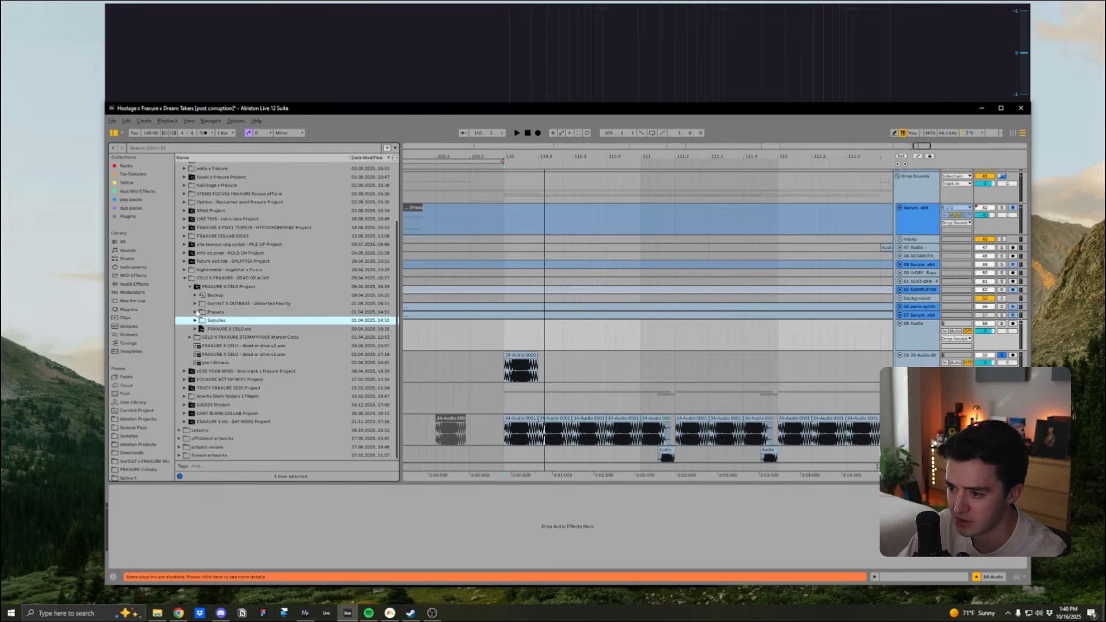
left_click(196, 311)
left_click(195, 321)
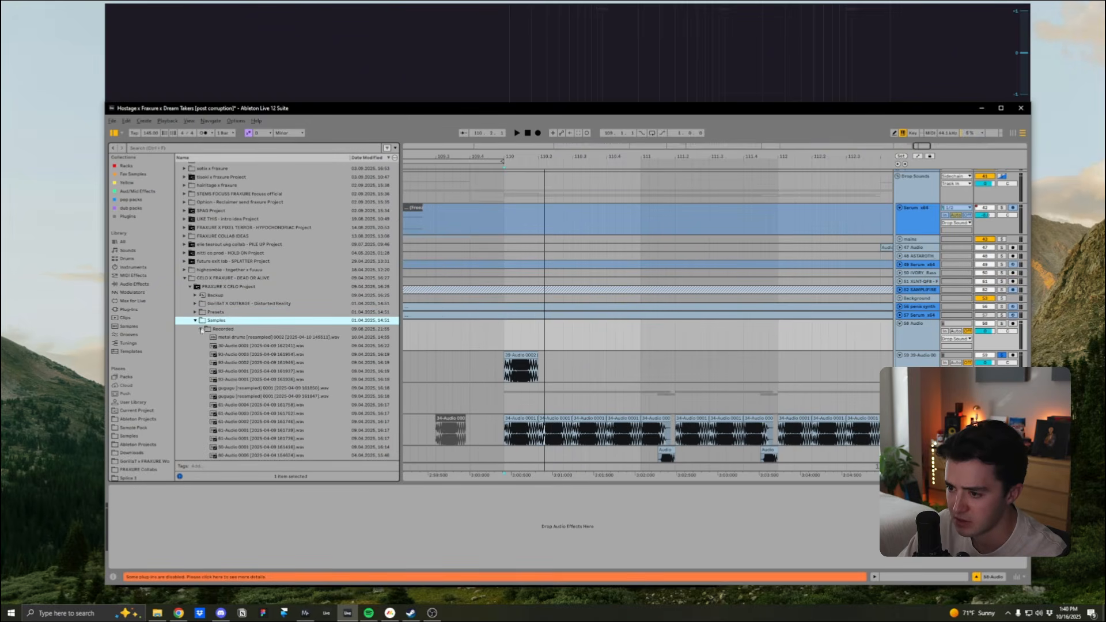
left_click(200, 328)
left_click(195, 320)
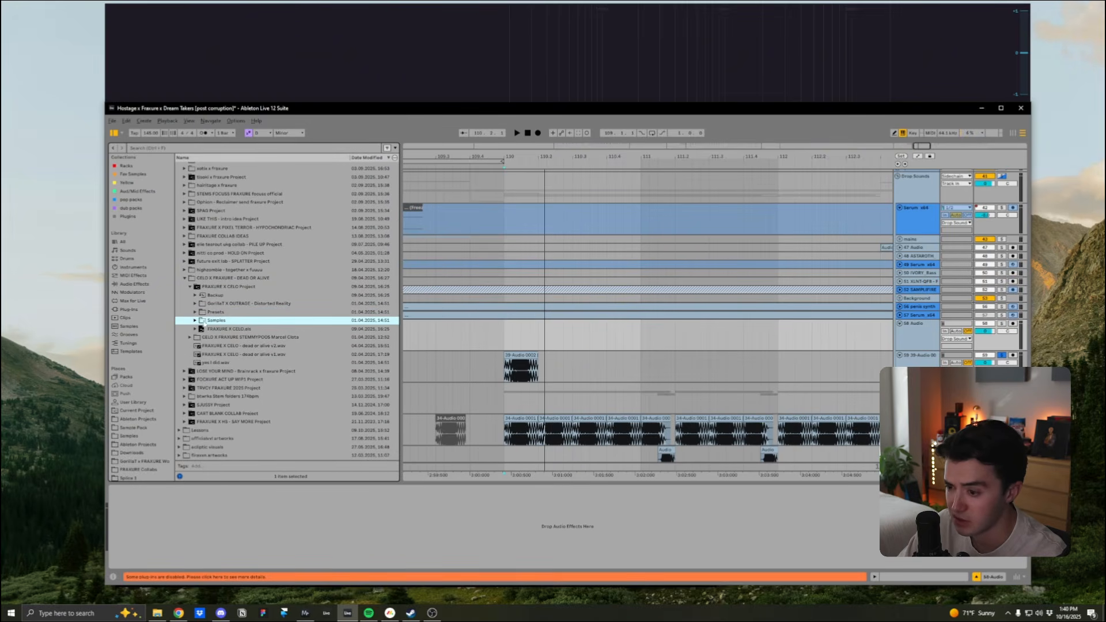
left_click(190, 337)
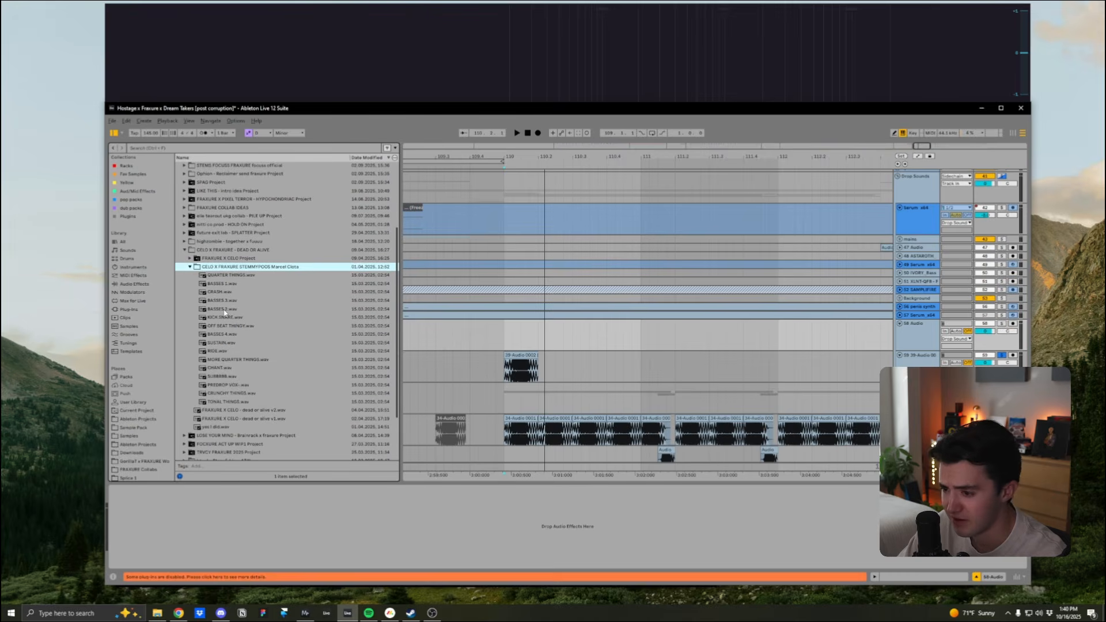
left_click_drag(224, 313, 909, 327)
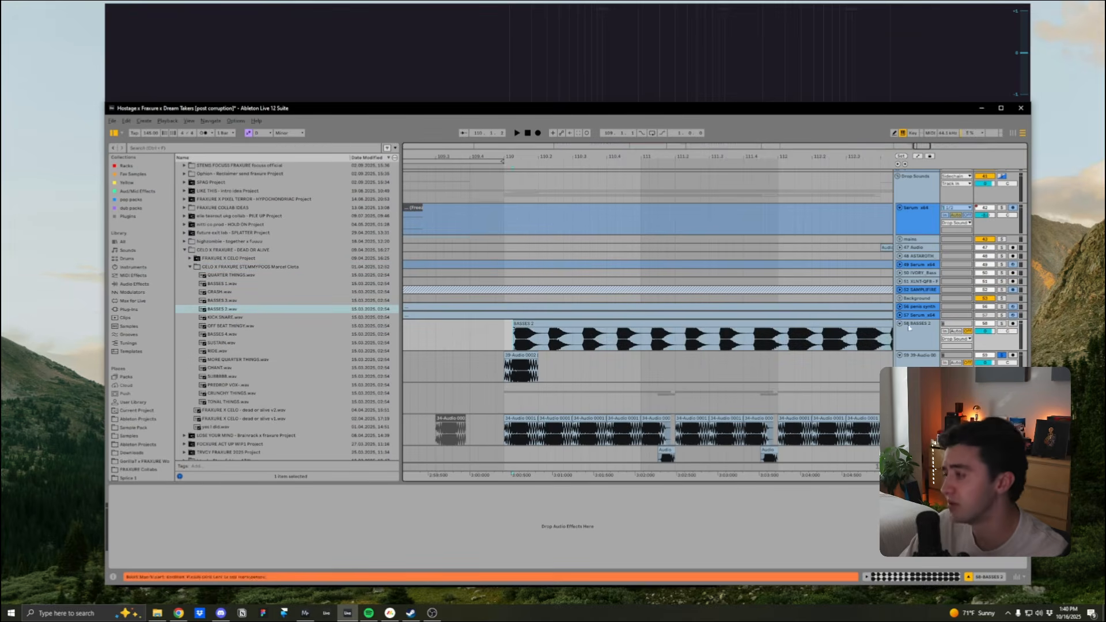
key("space")
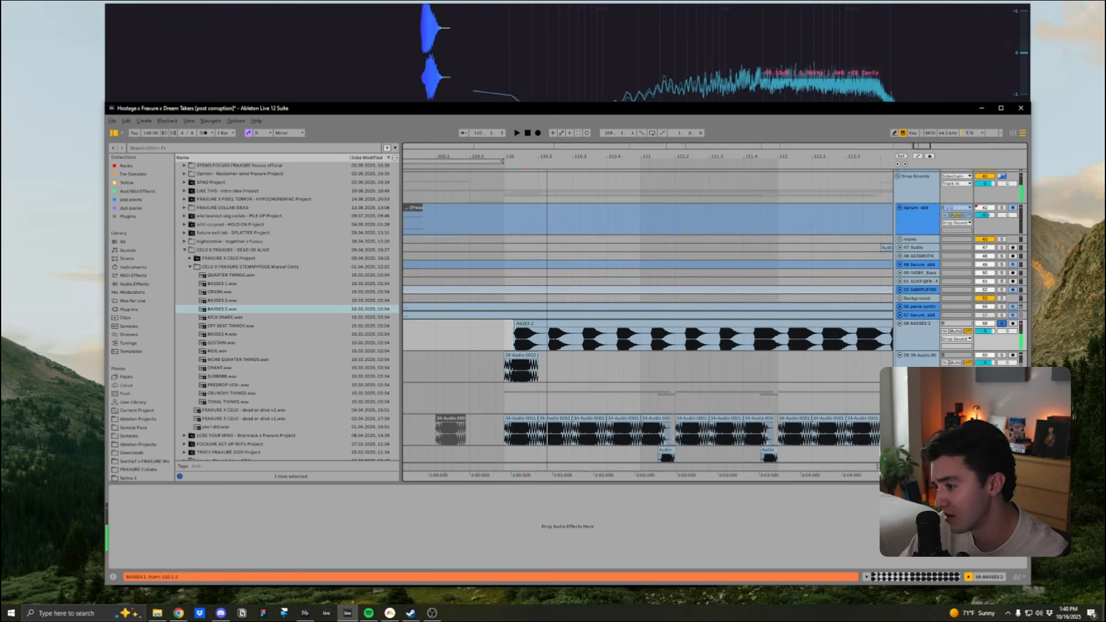
Step: Trim the BASSES 2 clip's start, split it after the first hit, delete the rest and align the hit to bar 110
left_click_drag(514, 324, 517, 324)
left_click(539, 336)
key("ctrl+e")
left_click(544, 324)
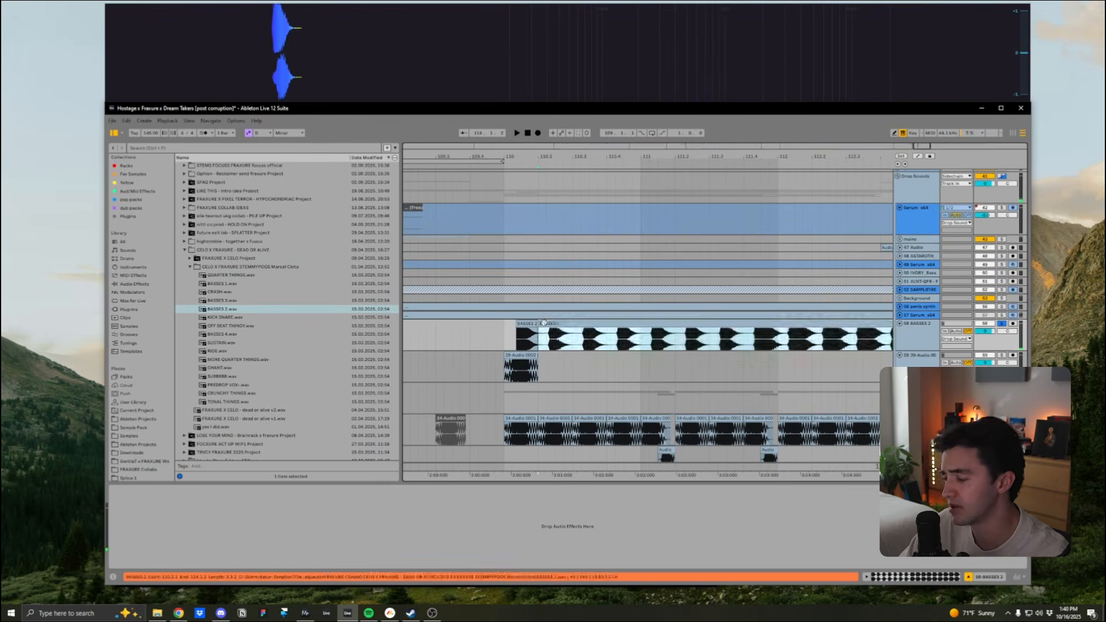
key("Delete")
left_click(528, 325)
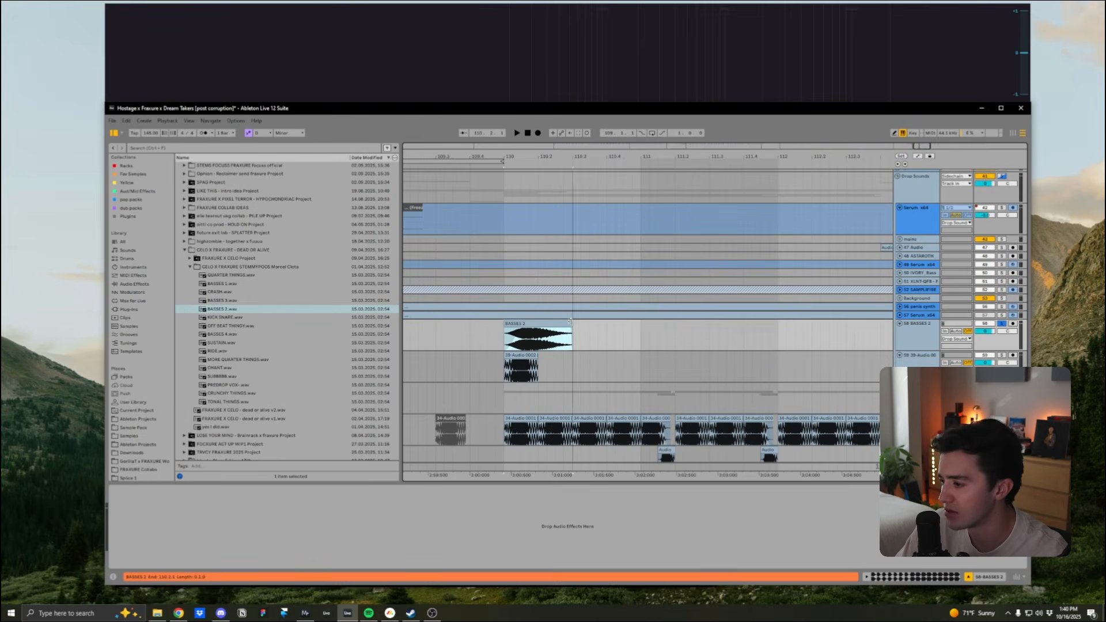
Step: Set the BASSES 2 clip's warp mode to Tones and audition the hit on its soloed track
key("shift+Tab")
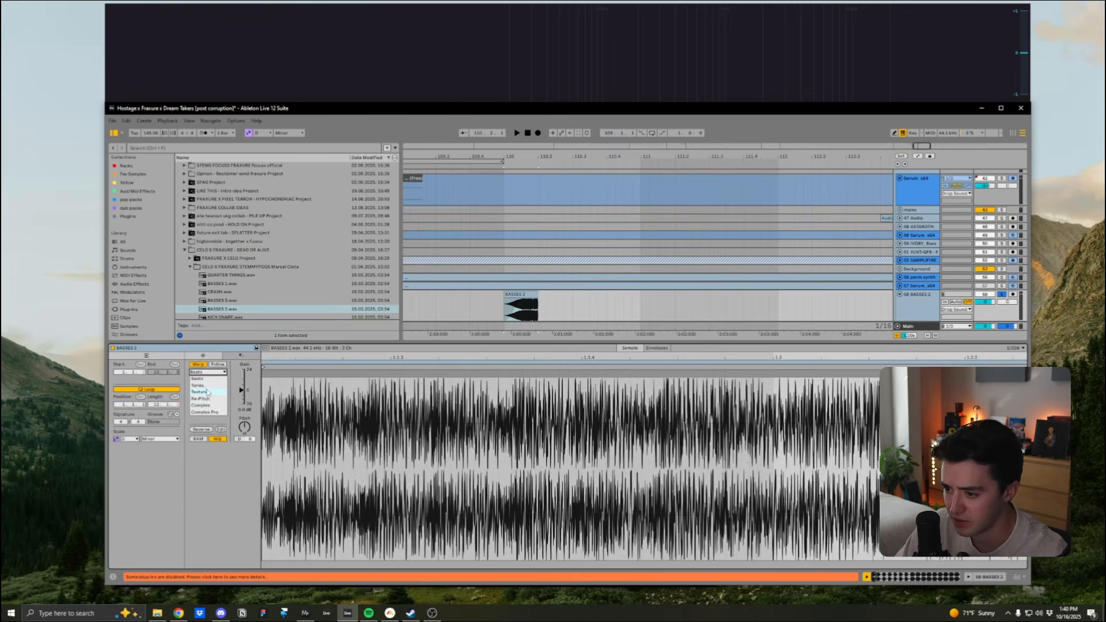
left_click(1002, 295)
key("space")
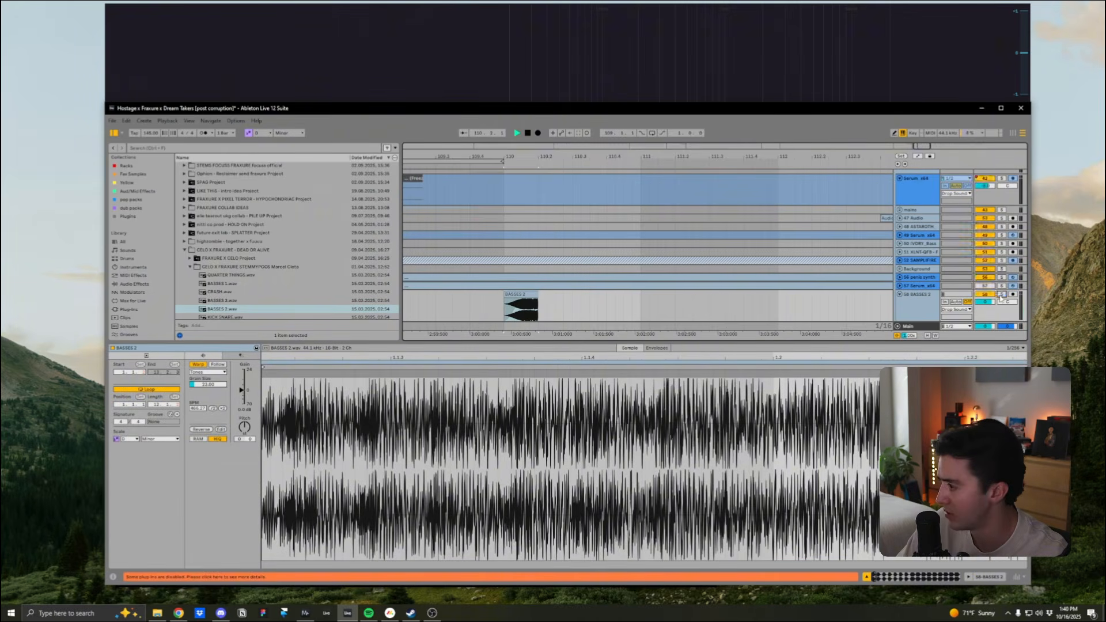
left_click(1002, 296)
key("space")
key("space")
key("space")
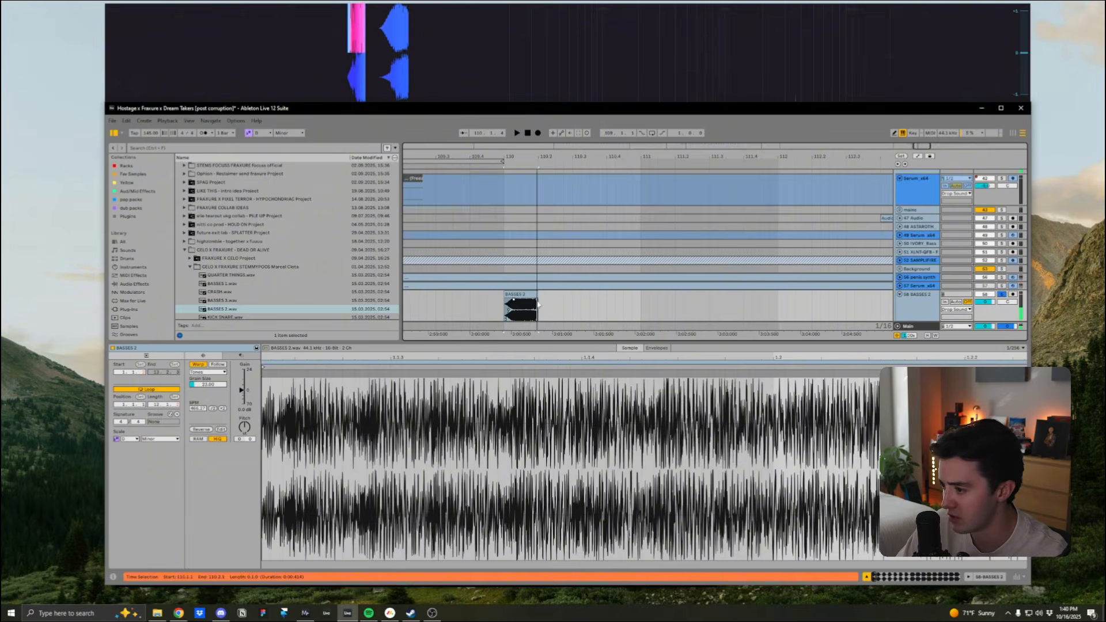
Step: Shape the BASSES 2 hit with a fade-in and a fade-out and play it back
left_click(514, 307)
key("space")
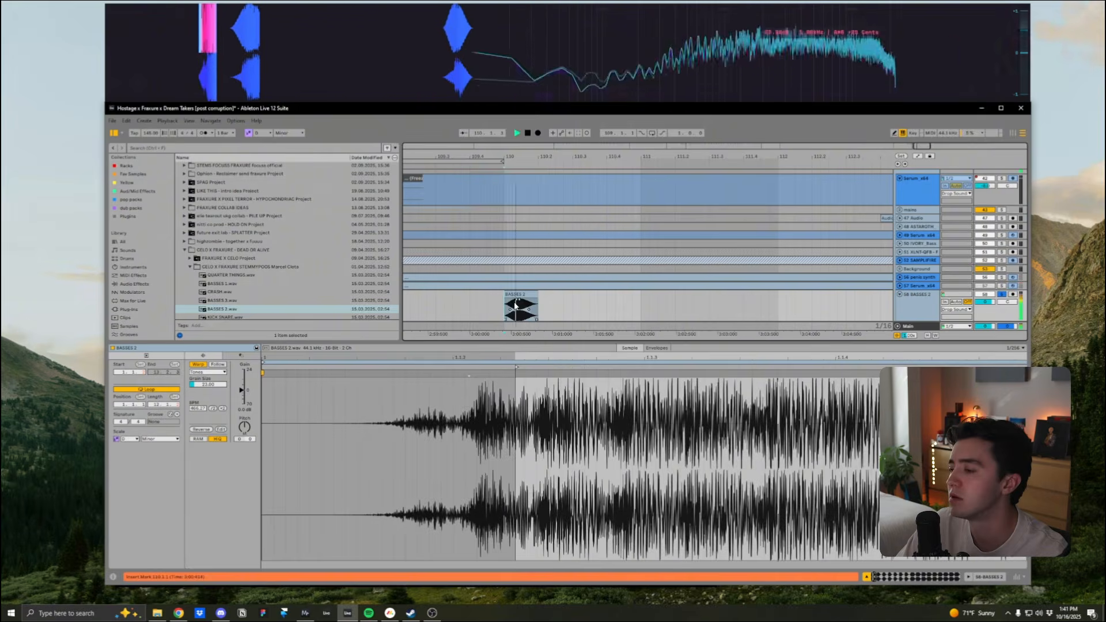
key("space")
key("space")
key("space")
Step: Add a Gate to the BASSES 2 track and group it into an Audio Effect Rack with a second empty chain
key("shift+Tab")
key("ctrl+f")
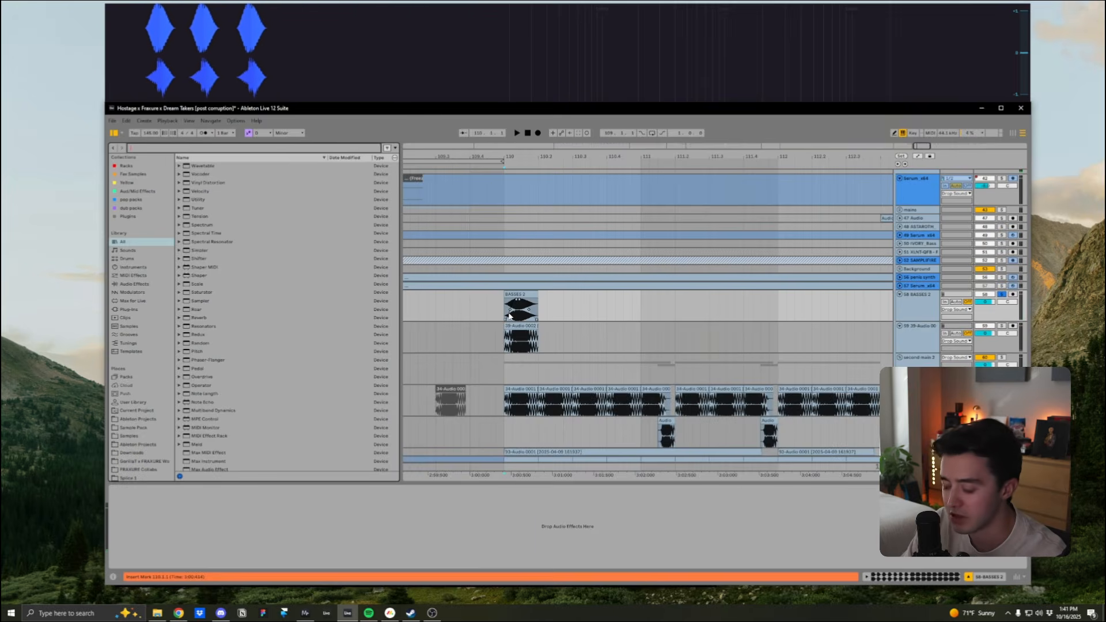
type("gate")
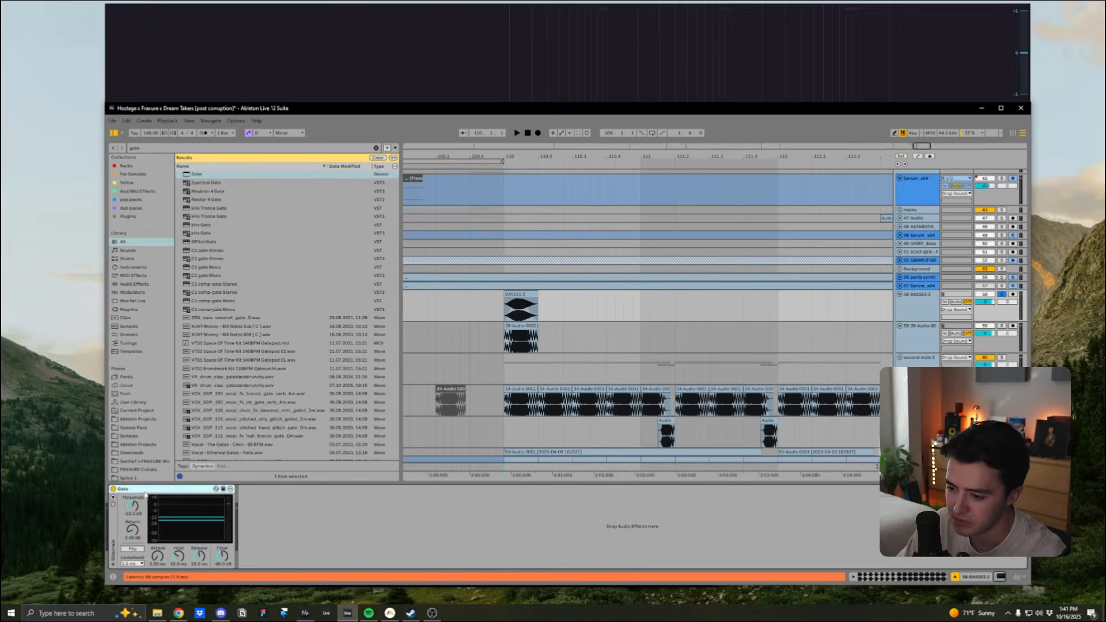
key("ctrl+g")
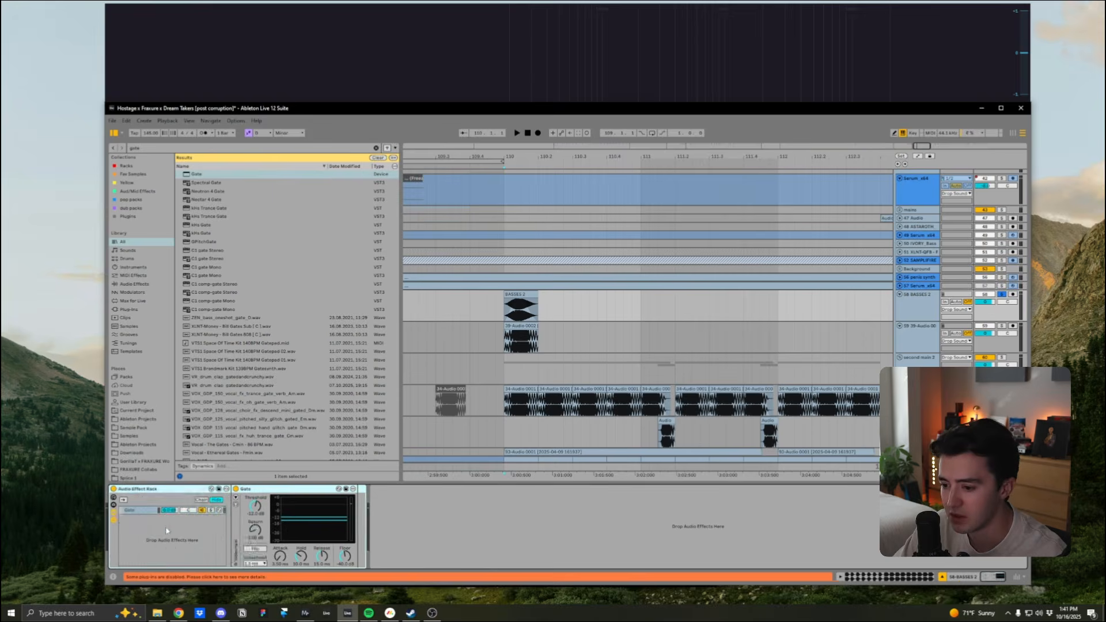
left_click(139, 515)
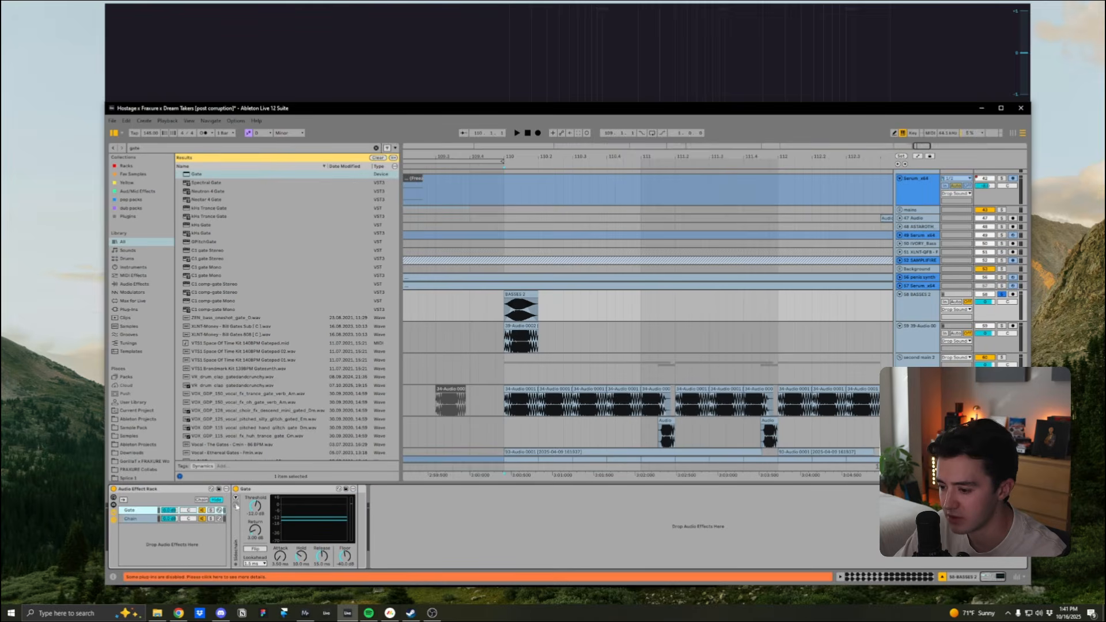
Step: Enable the Gate's external sidechain with the 34-Audio 0001 track as its source and play the result
left_click(237, 496)
left_click(254, 499)
left_click(256, 515)
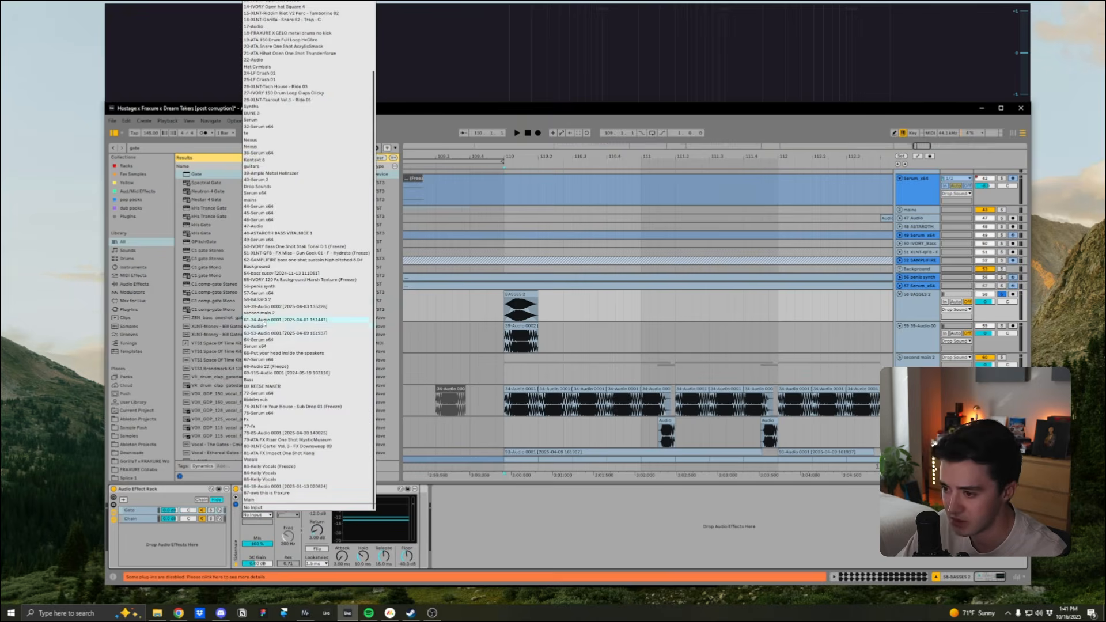
left_click(264, 321)
key("space")
key("space")
key("space")
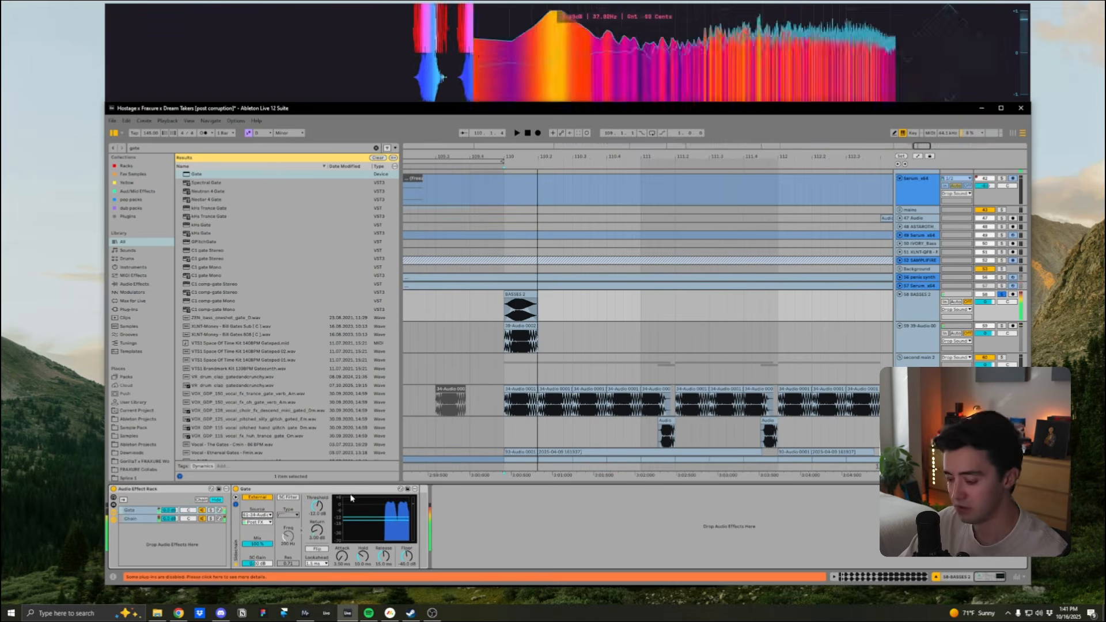
Step: Add EQ Eight after the Gate, make its first band a low-pass that keeps only the low end, and play the result
key("ctrl+f")
type("eq")
left_click_drag(215, 182, 403, 509)
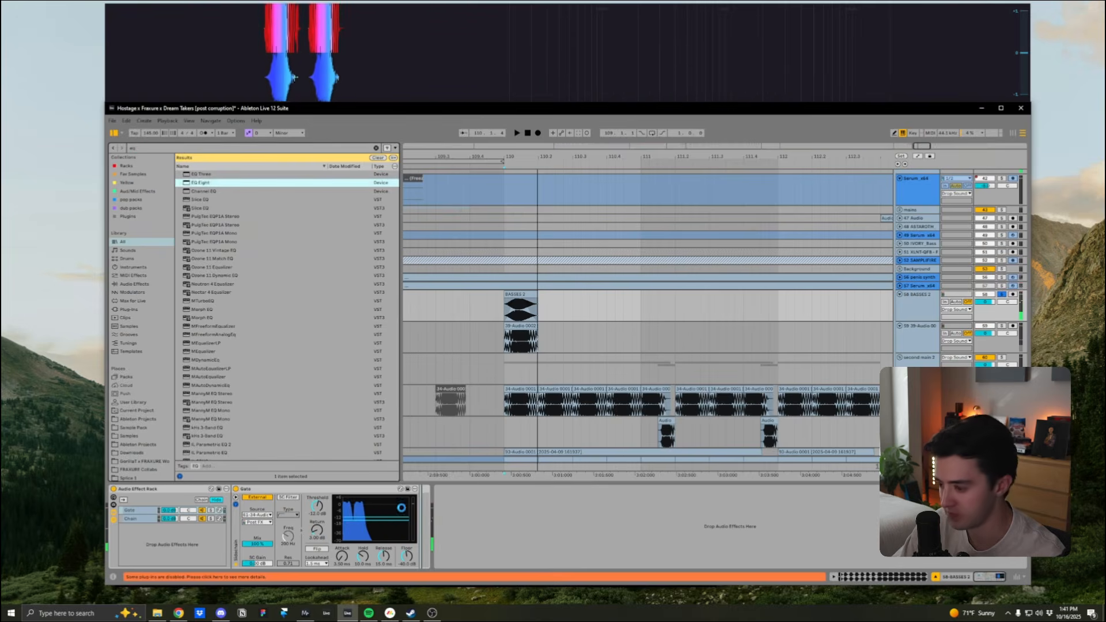
left_click(459, 558)
left_click(456, 549)
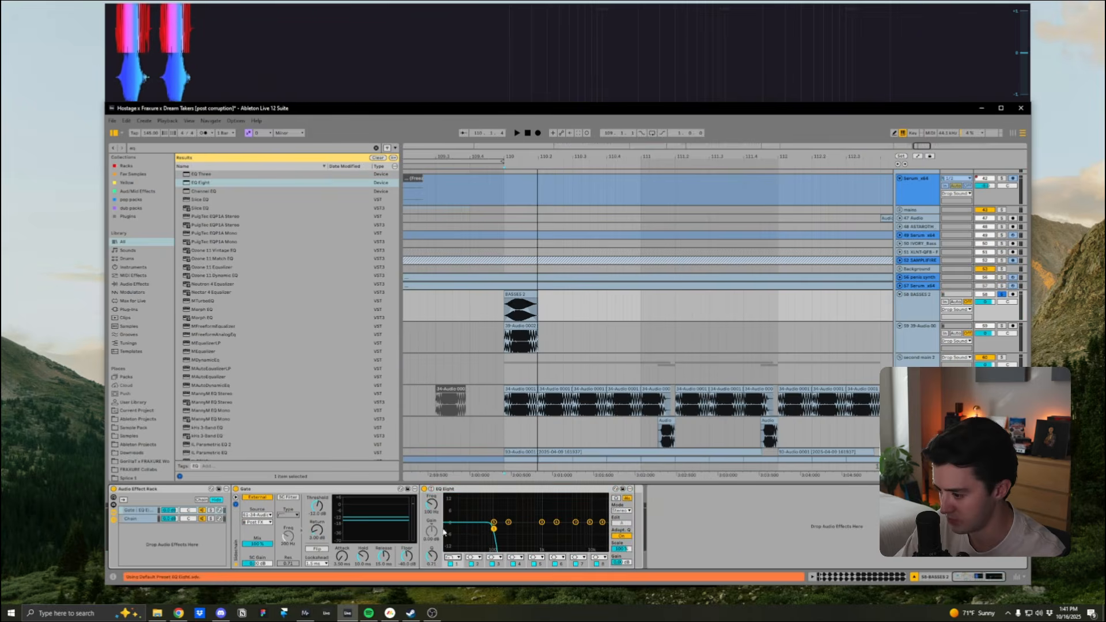
key("space")
key("space")
key("space")
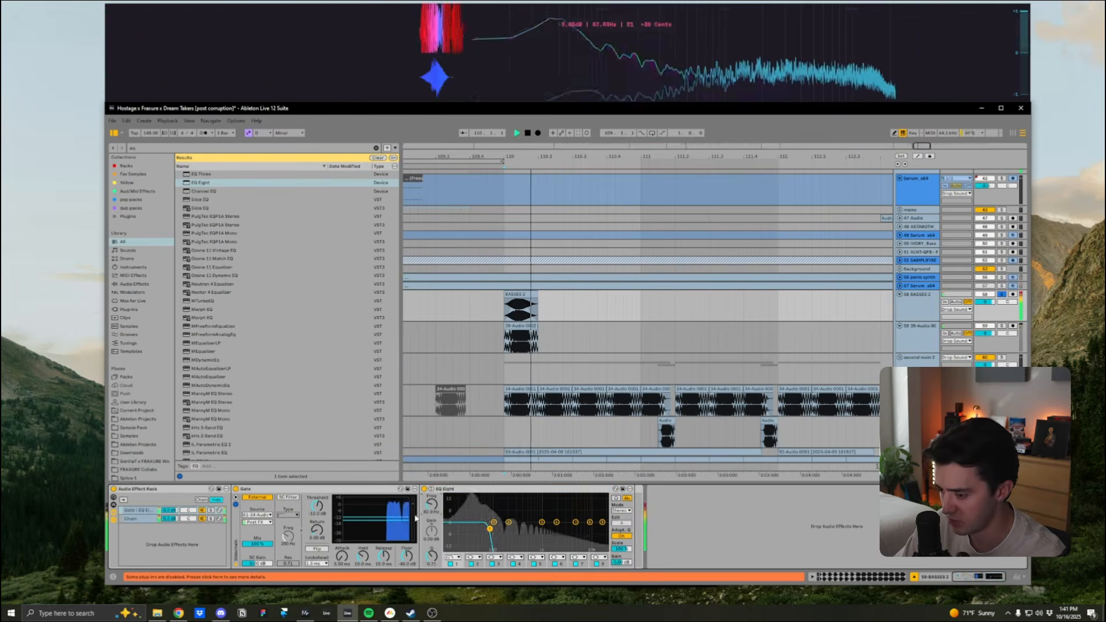
Step: Add a Utility after EQ Eight in the gated chain and play the layered hit repeatedly
key("ctrl+f")
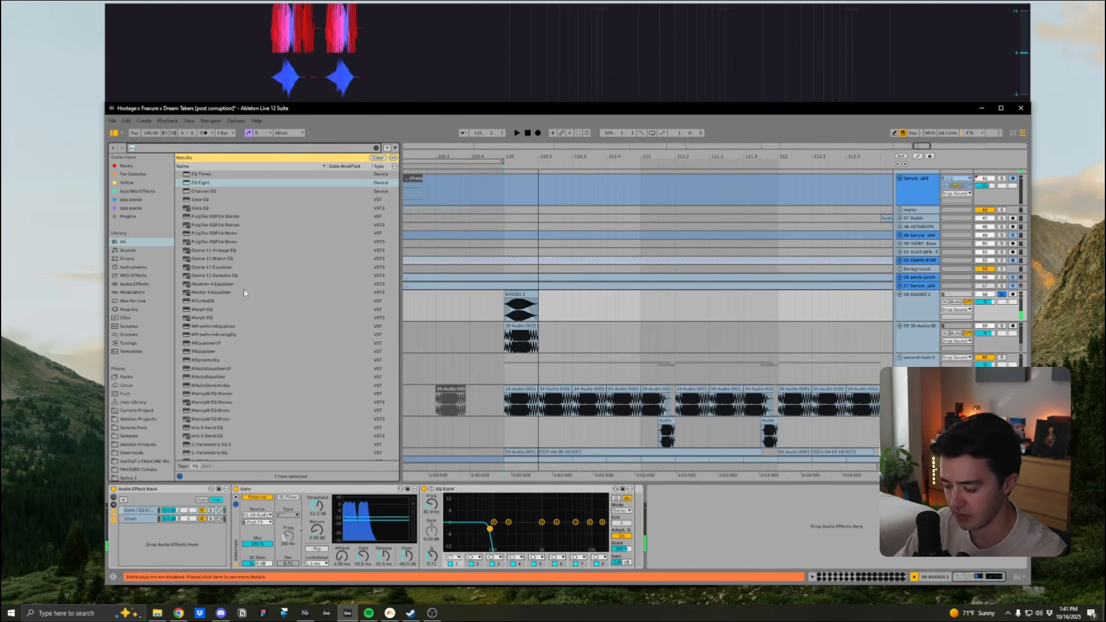
type("sat")
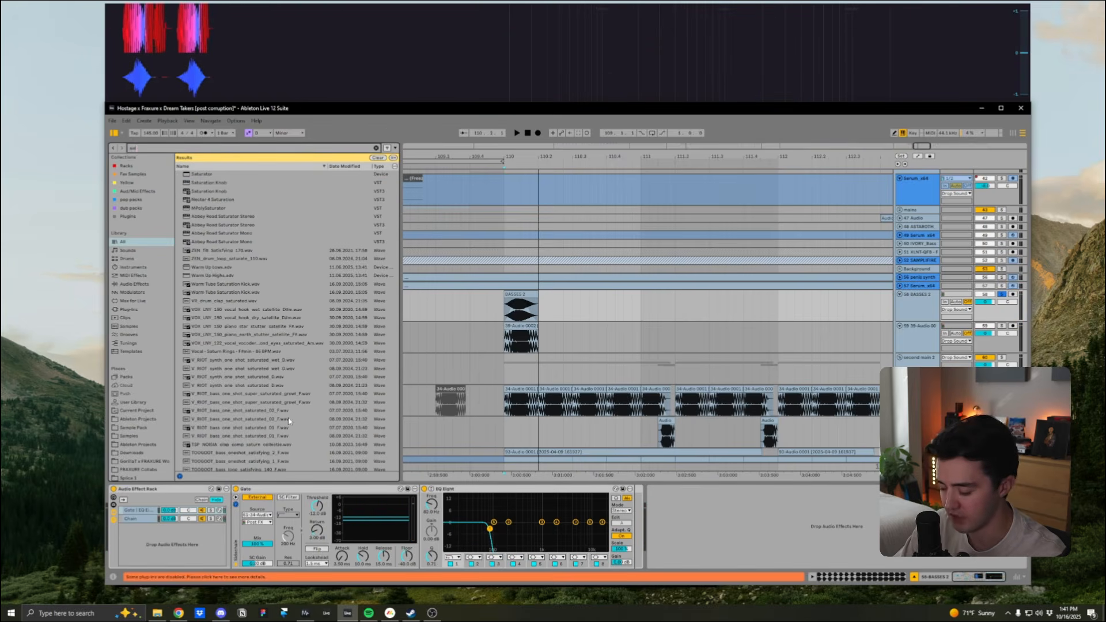
type("uti")
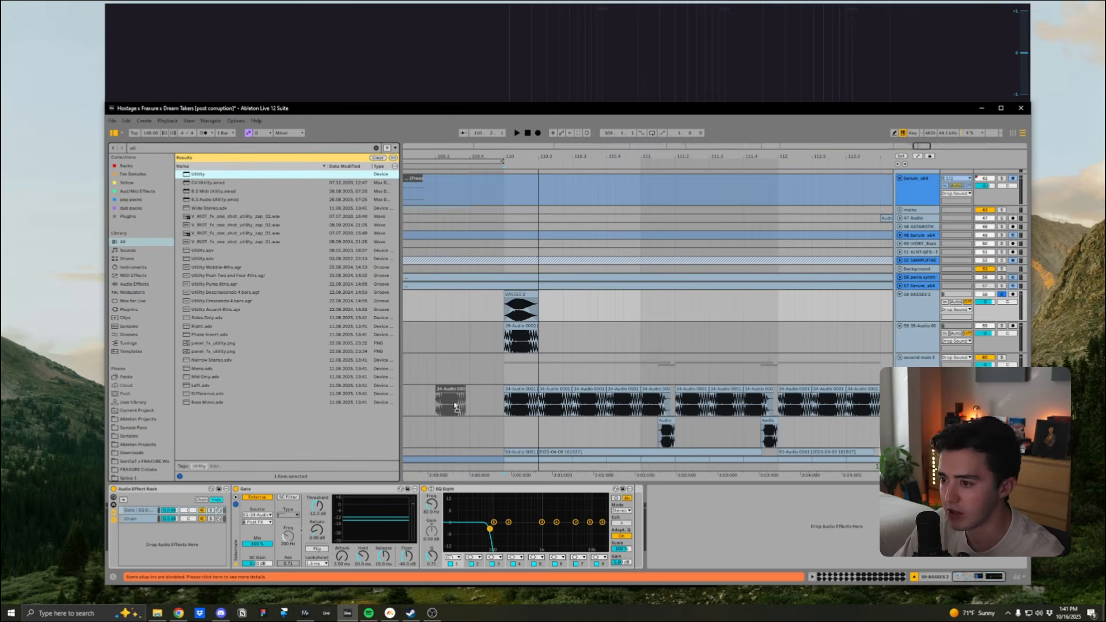
left_click_drag(609, 533, 681, 536)
key("space")
key("space")
key("space")
key("space")
key("space")
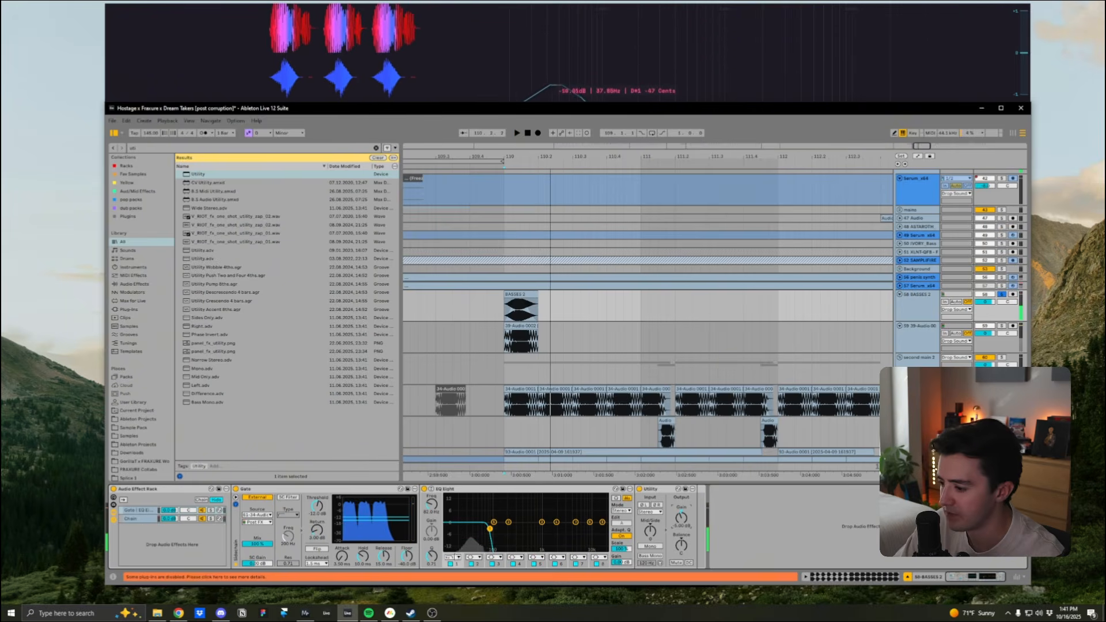
Step: Raise the low-pass cutoff of the gated chain's EQ Eight, collapse the 39-Audio 0002 track and play the BASSES 2 hit
left_click_drag(489, 529, 504, 528)
left_click(512, 311)
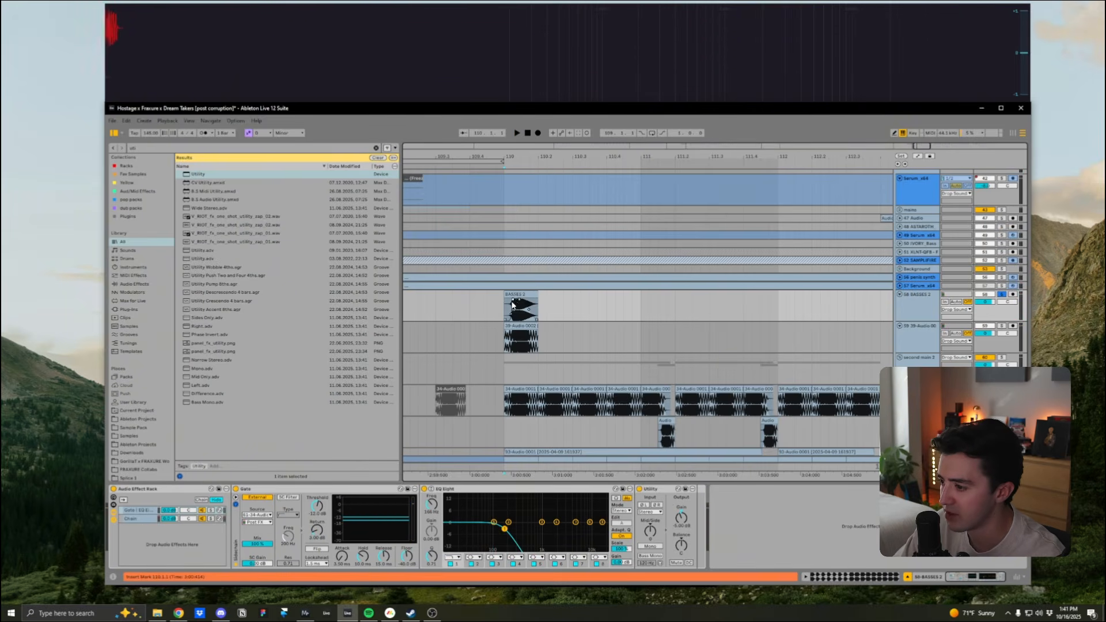
left_click_drag(515, 162, 511, 307)
left_click(900, 326)
key("space")
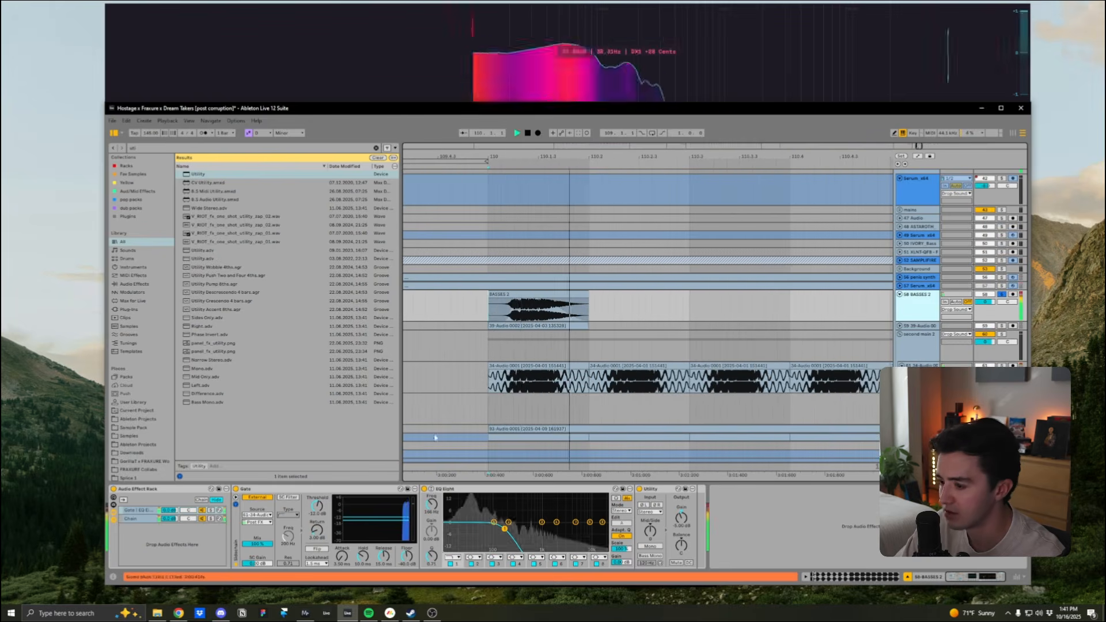
key("space")
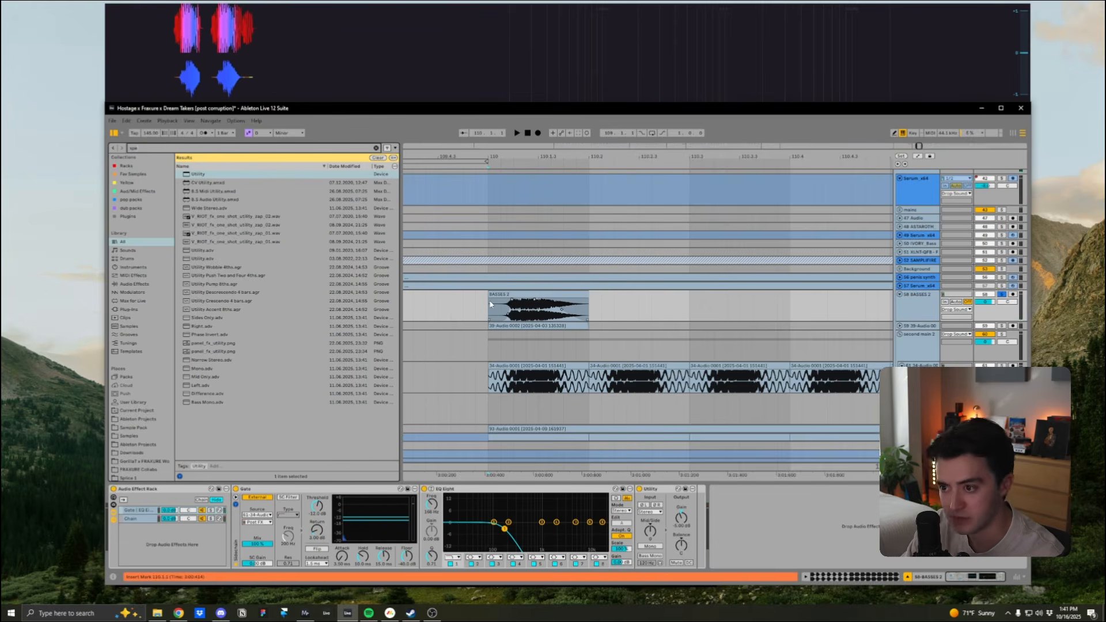
Step: Add Spectral Time after the Audio Effect Rack and adjust the Tilt of its delay section while playing the hit
type("ctr")
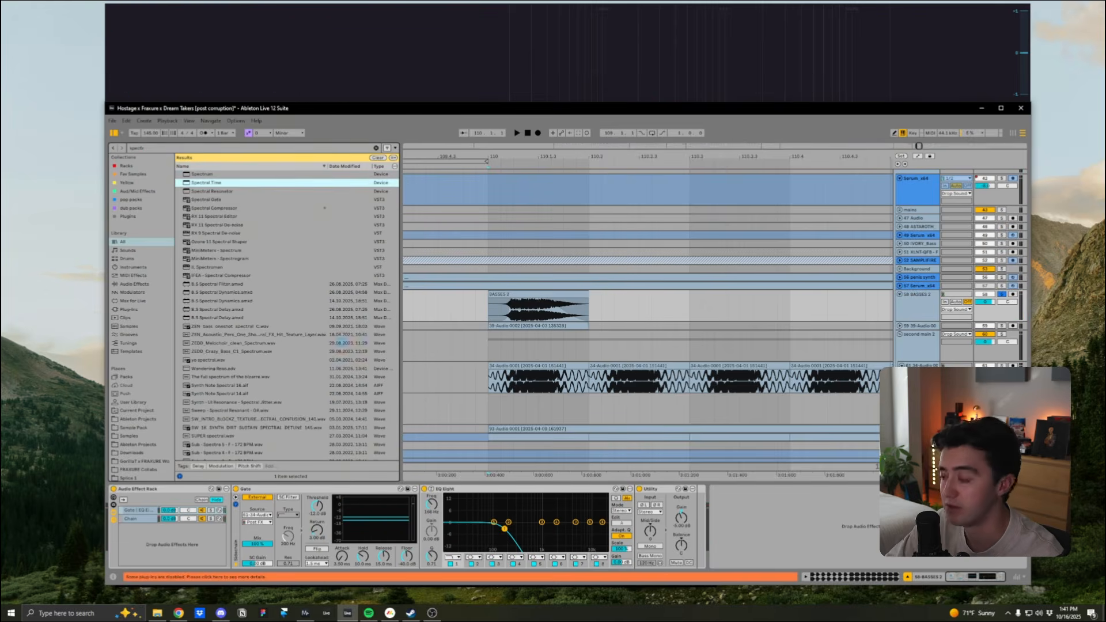
key("Return")
key("space")
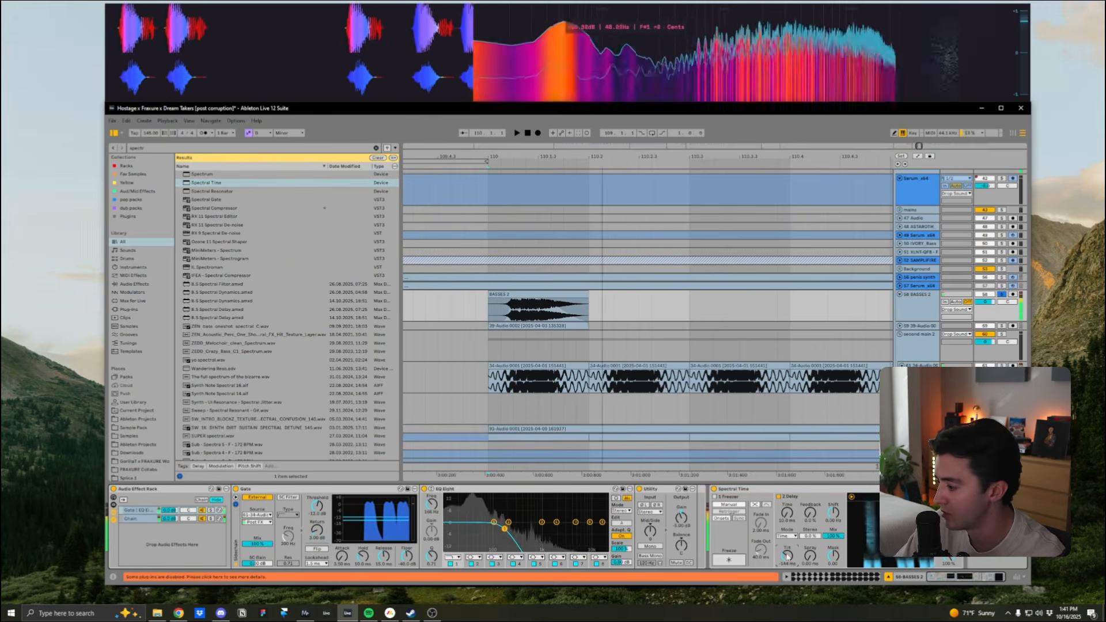
left_click_drag(787, 547, 786, 556)
key("space")
Step: Add the VST3 kHs Comb Filter after Spectral Time and tune its cutoff to 245 Hz while playing the hit
key("ctrl+f")
type("khs comb")
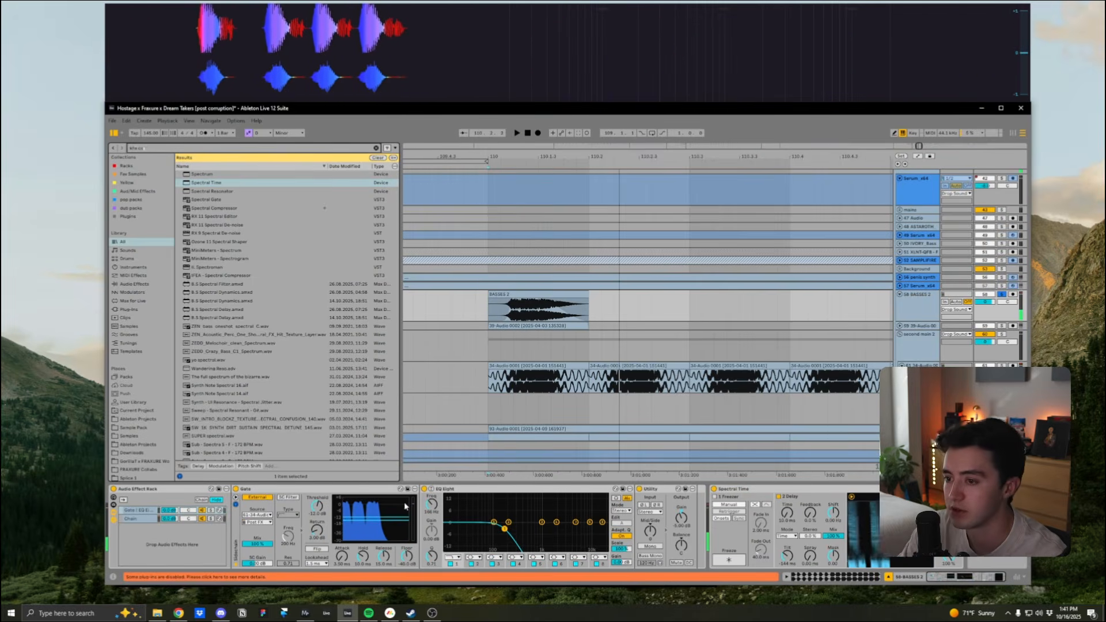
key("Down")
key("Down")
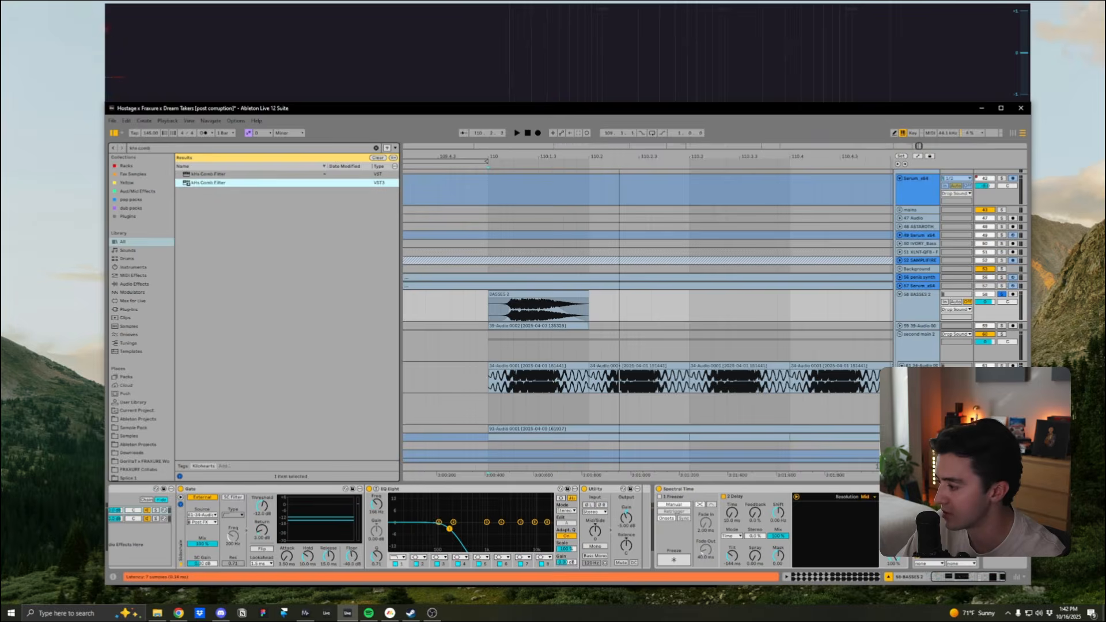
key("space")
left_click_drag(73, 76, 73, 97)
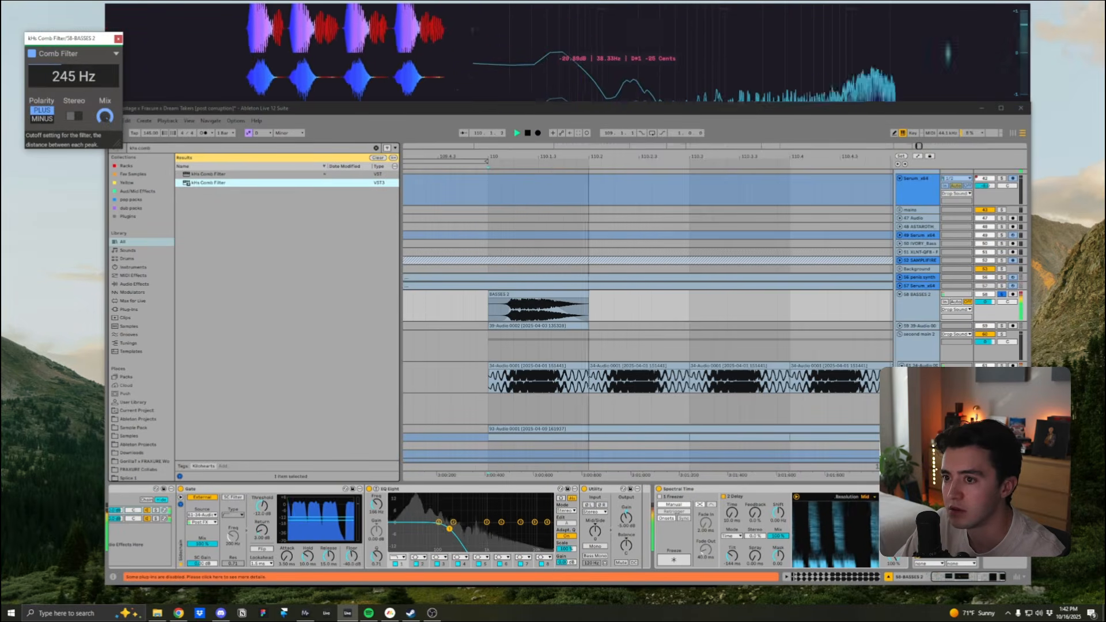
key("space")
key("space")
key("space")
left_click(118, 39)
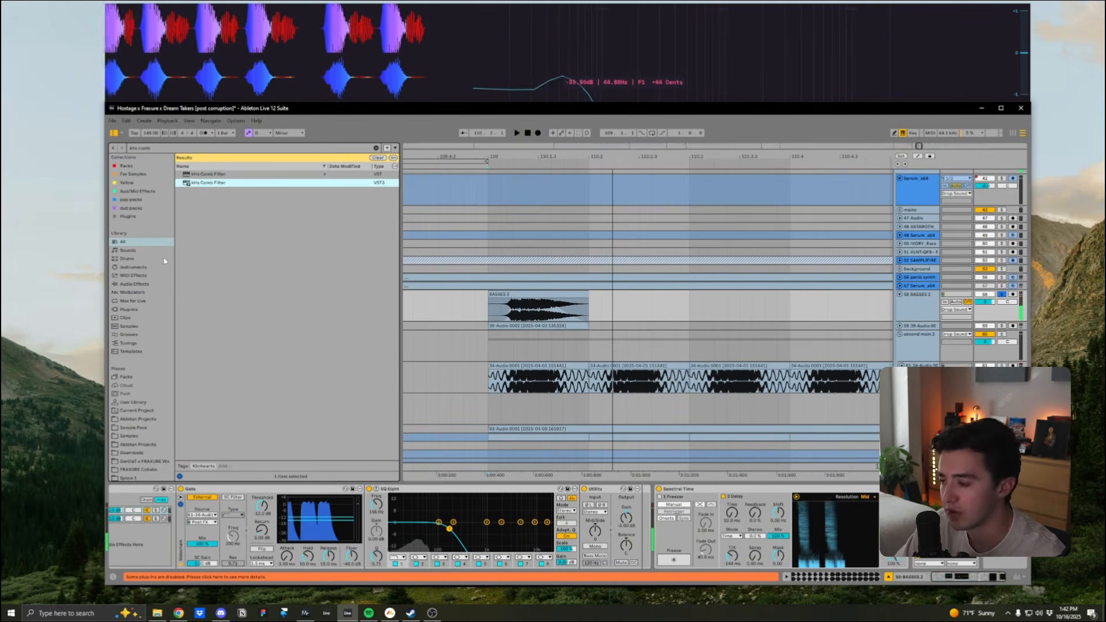
Step: Add the riddim shifter rack from the Racks collection, adjust its Fine control during playback, and collapse Spectral Time and the Comb Filter
key("ctrl+f")
type("riddi")
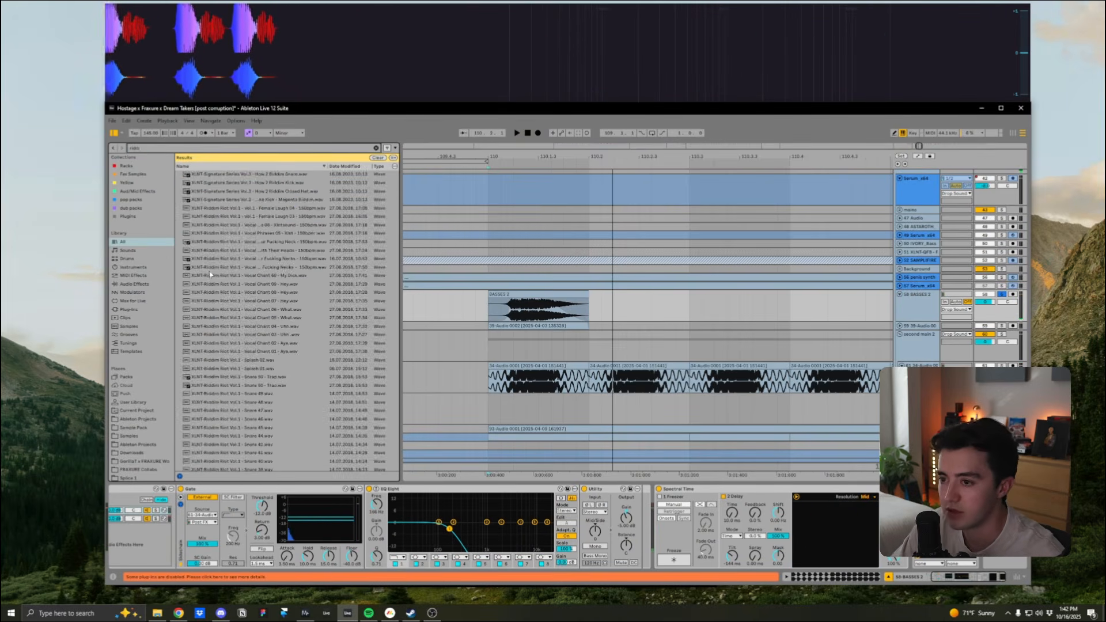
left_click(126, 166)
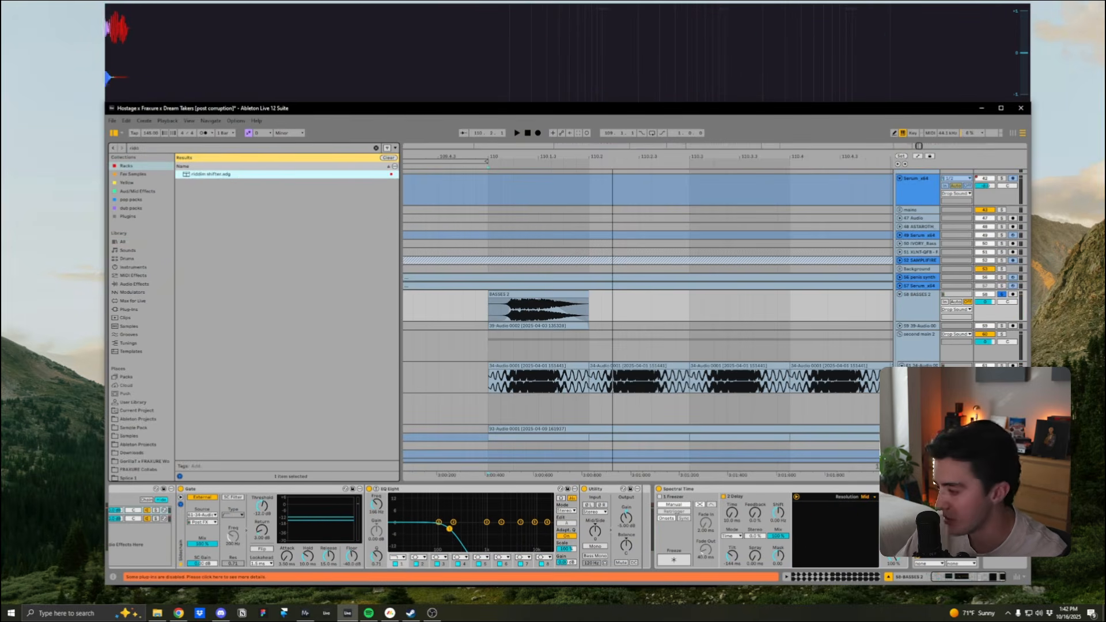
key("space")
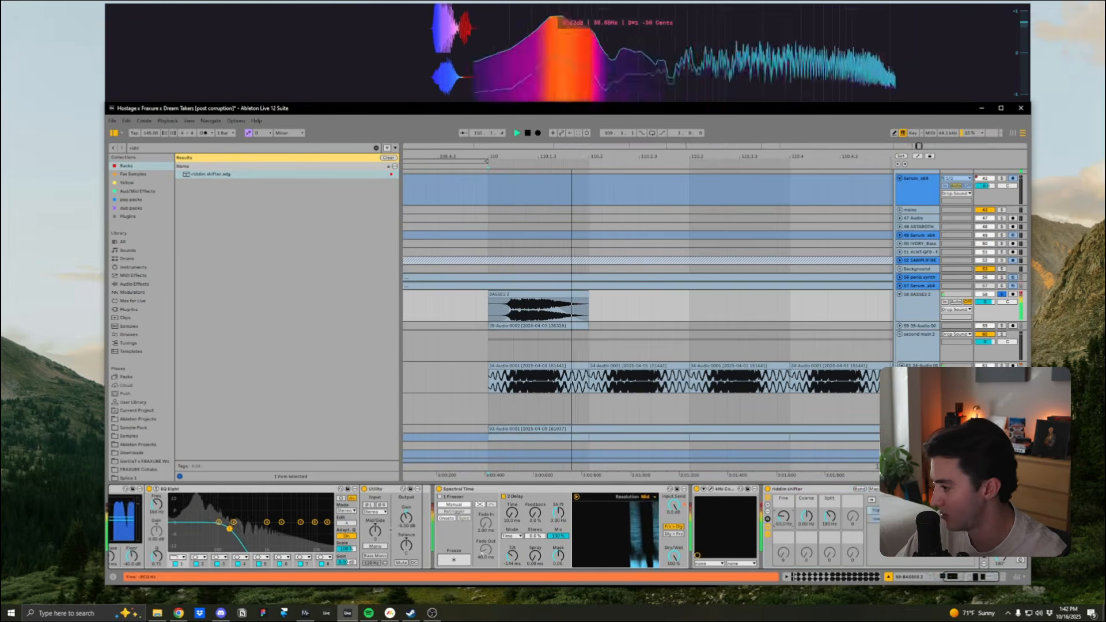
mouse_move(783, 517)
left_mouse_down()
mouse_move(787, 508)
mouse_move(789, 518)
left_mouse_up()
key("space")
double_click(538, 489)
double_click(482, 491)
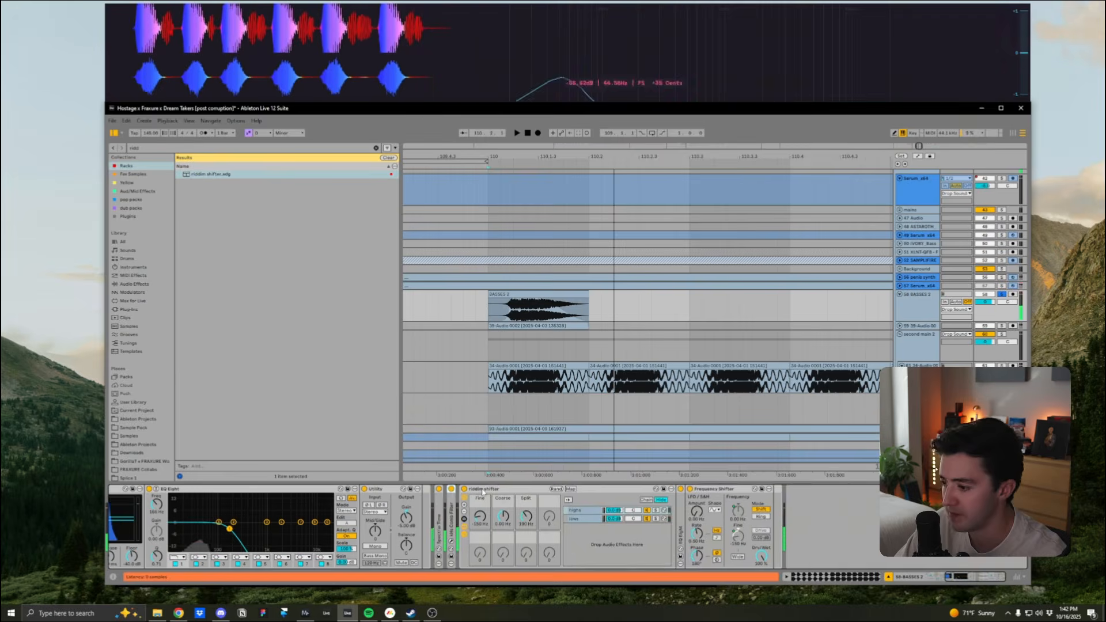
Step: Add a Saturator at the end of the BASSES 2 device chain and play the hit repeatedly
key("ctrl+f")
type("sat")
key("Down")
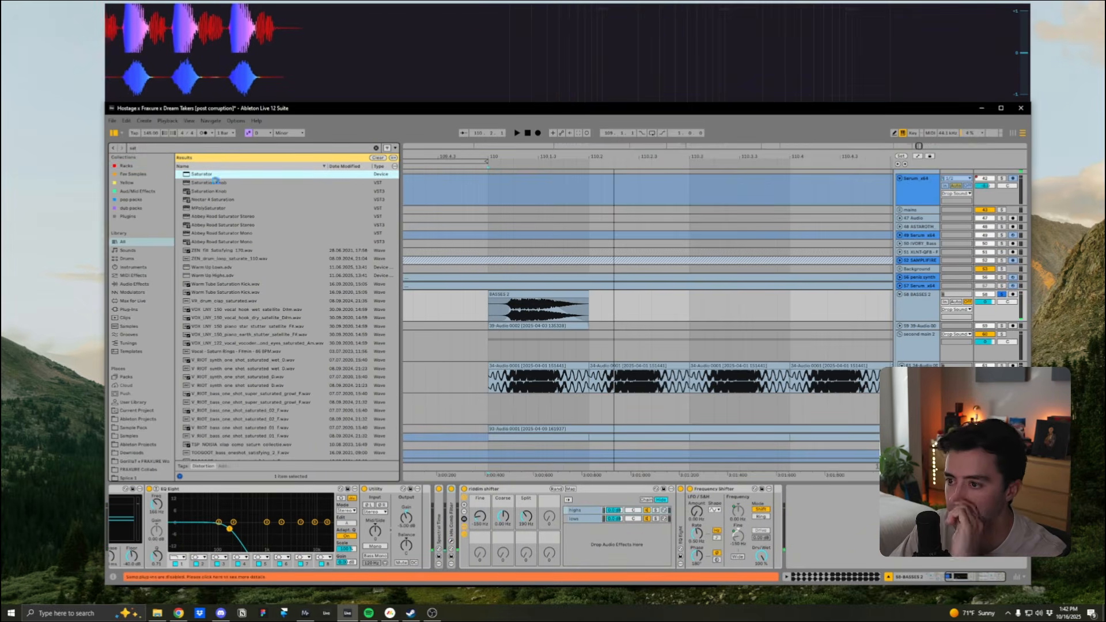
key("Return")
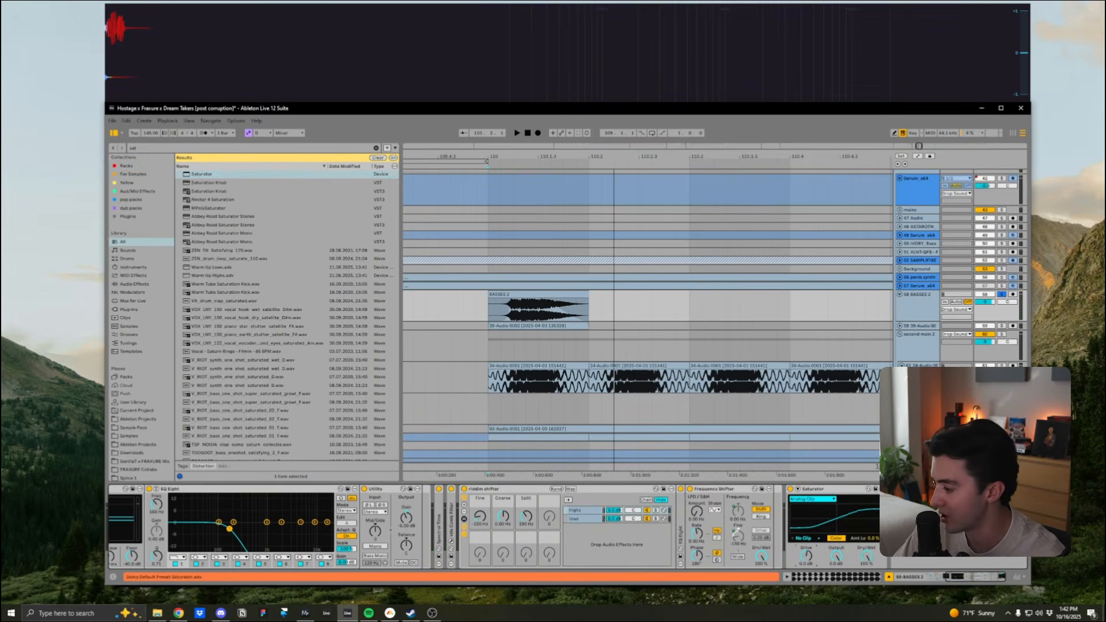
key("space")
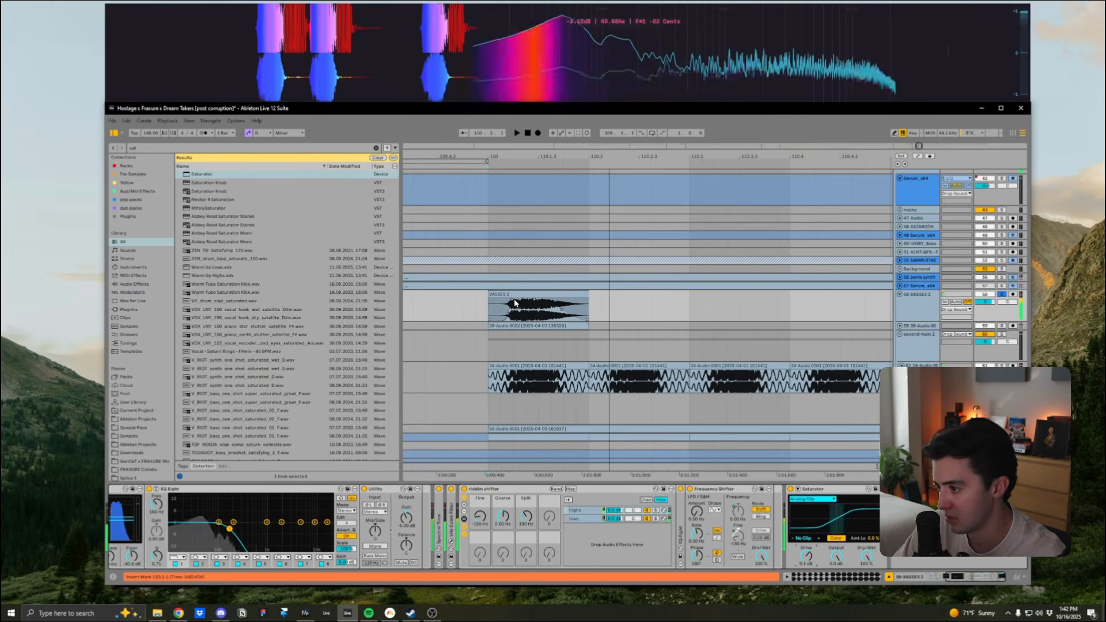
left_click(519, 313)
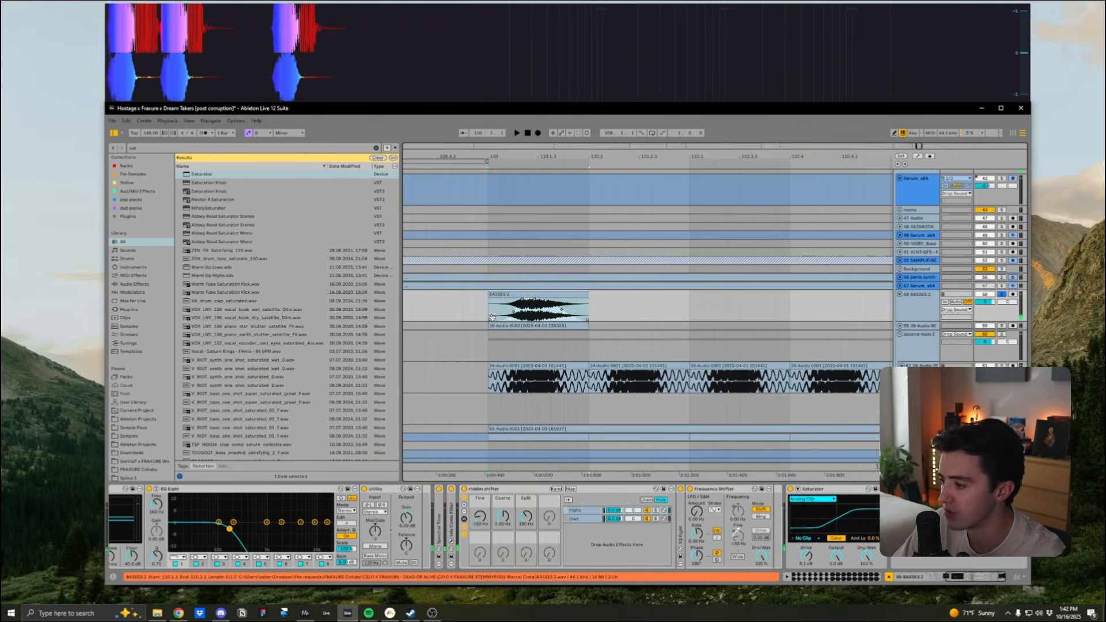
key("space")
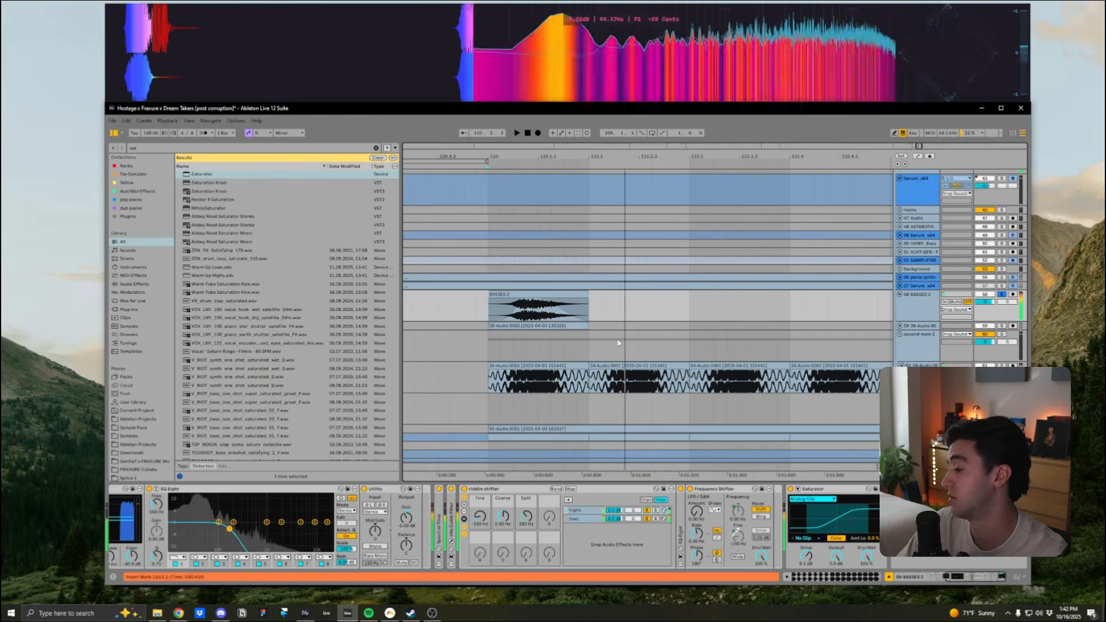
key("space")
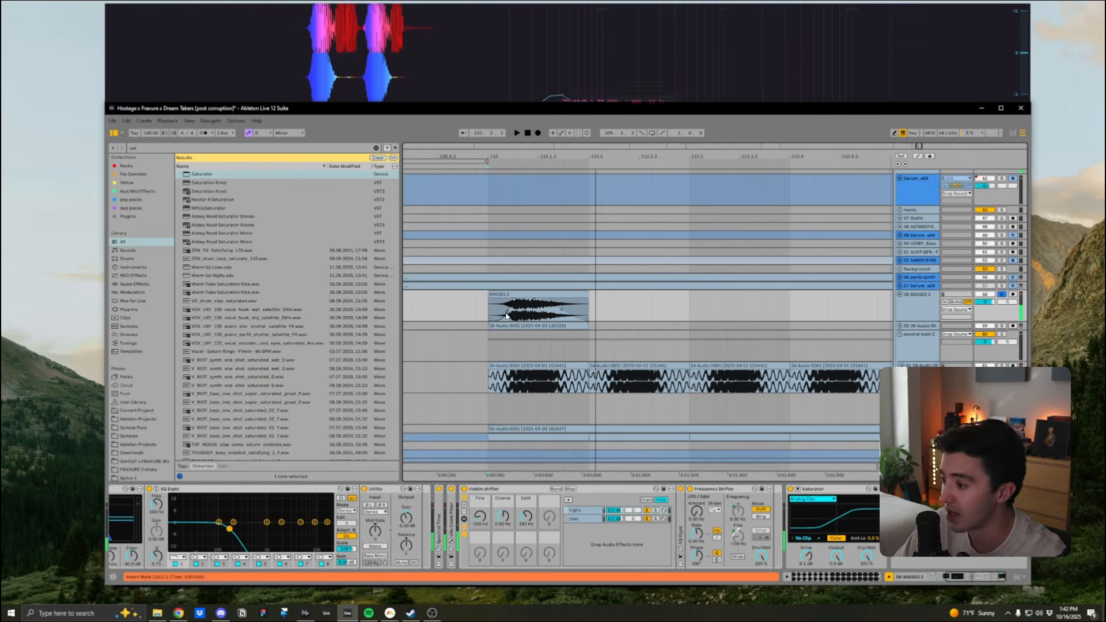
Step: Add EQ Eight to the rack's empty second chain, solo that chain and raise the high-pass cutoff while playing
scroll(438, 521, "left", 5)
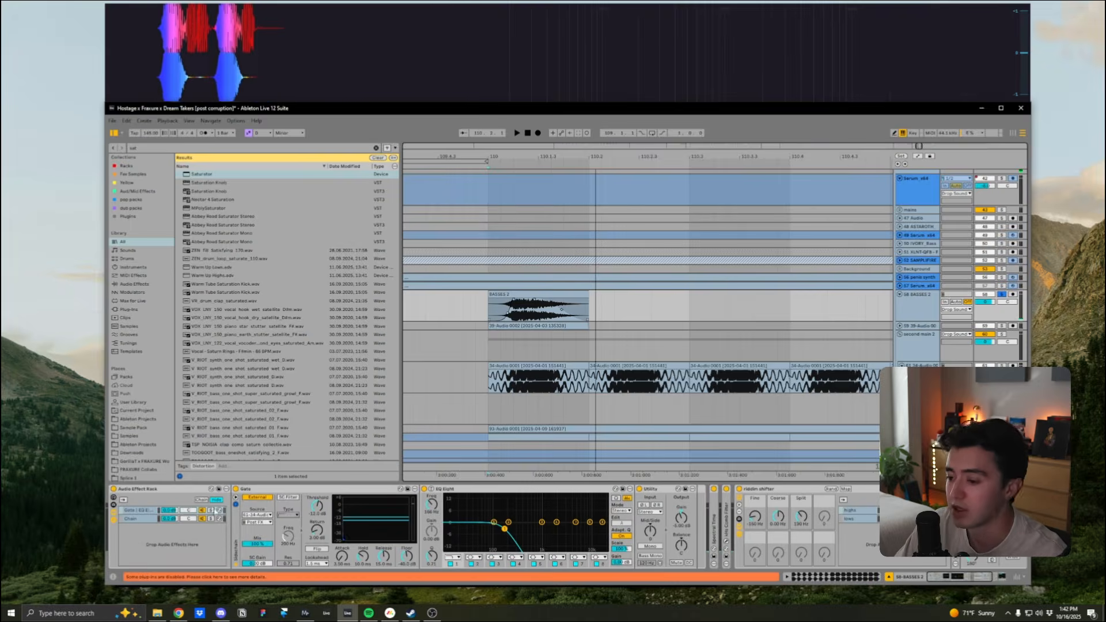
left_click(147, 519)
key("ctrl+f")
type("eq")
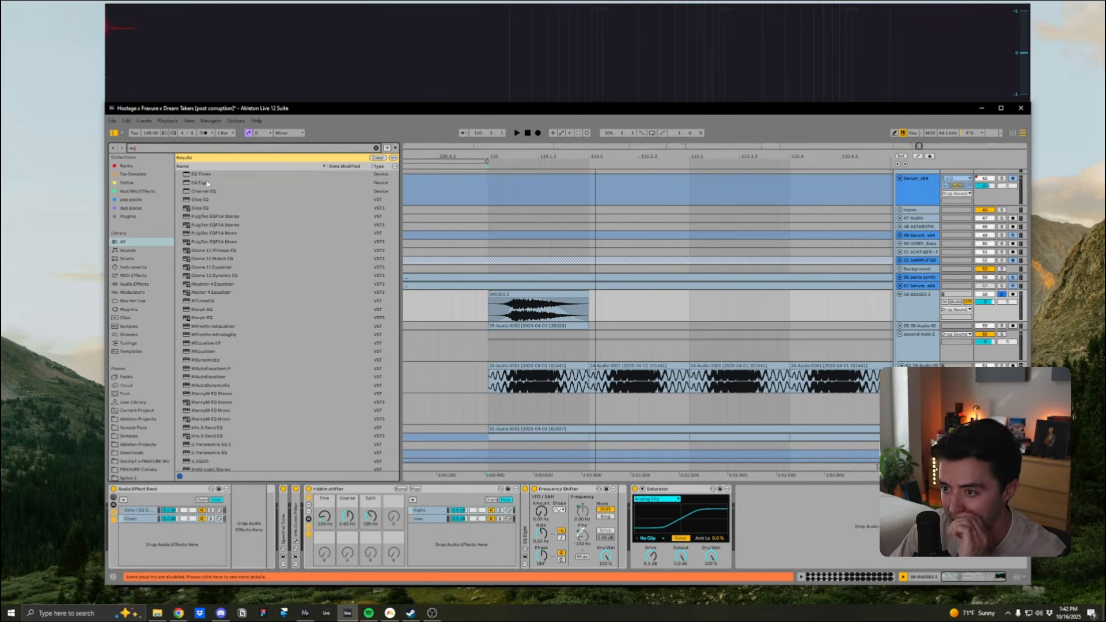
left_click_drag(200, 183, 215, 519)
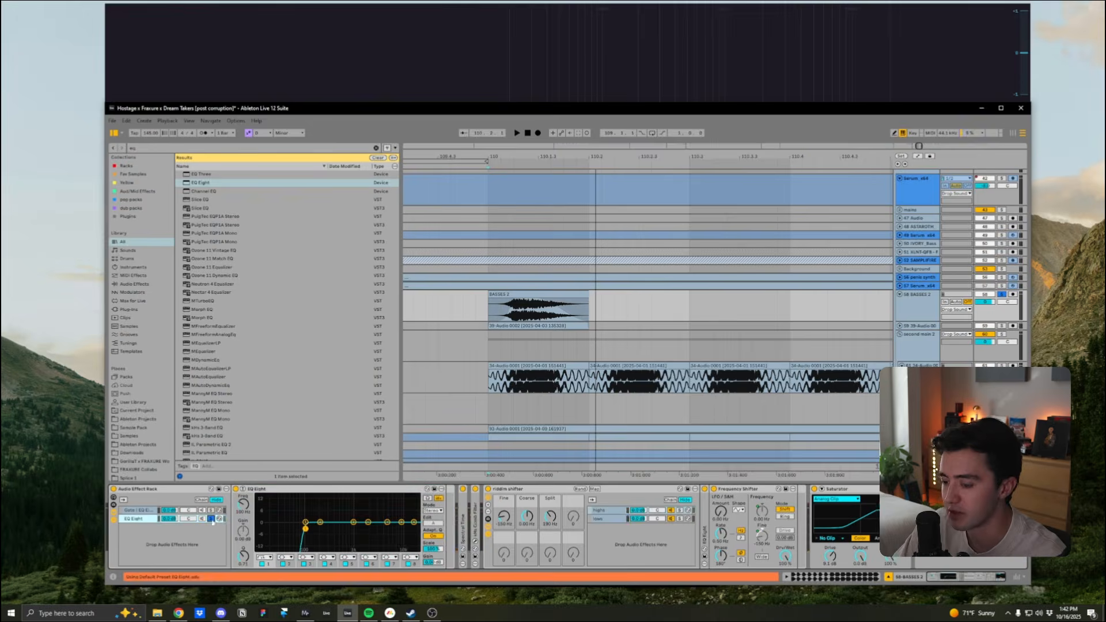
left_click(535, 374)
key("space")
left_click(1002, 295)
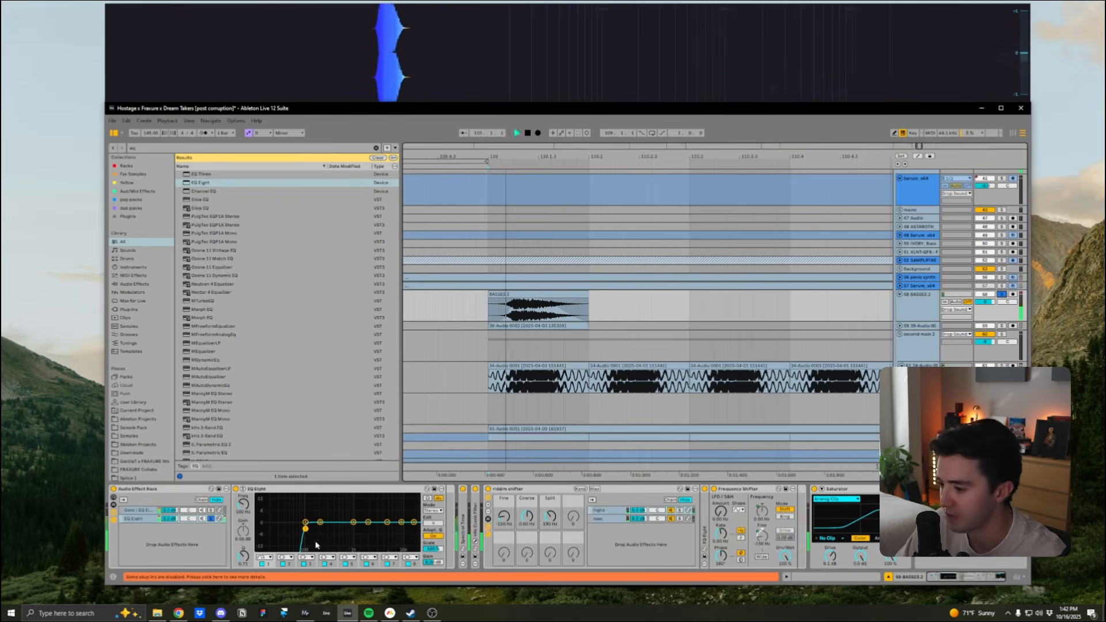
left_click_drag(305, 527, 323, 532)
key("space")
Step: Show the gated chain again, play both layers and shift the BASSES 2 clip slightly later in the arrangement
left_click(211, 510)
key("space")
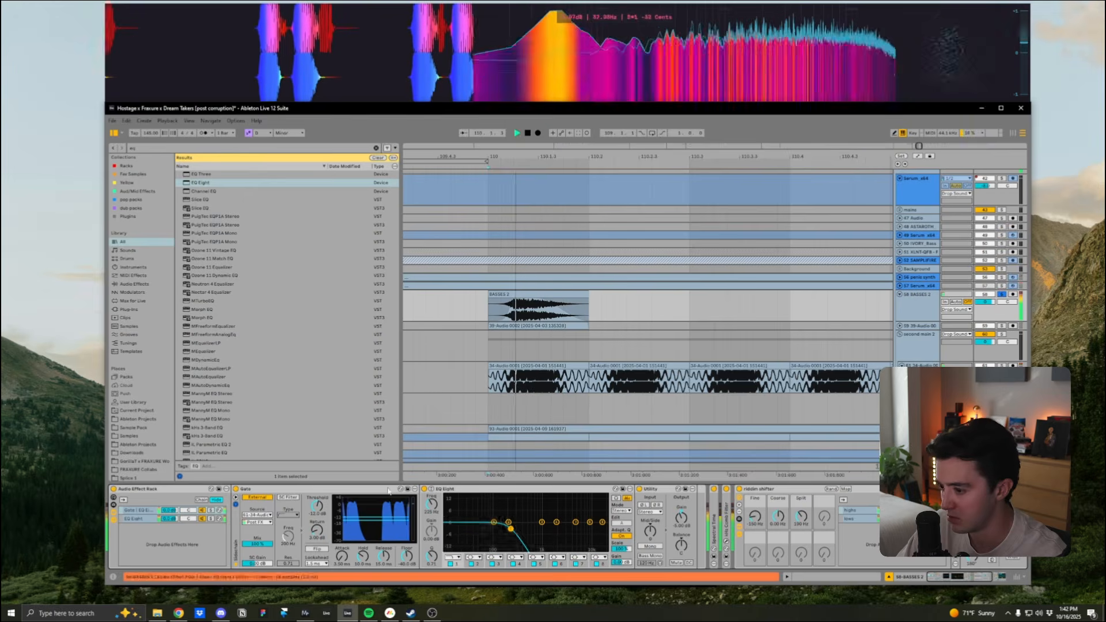
left_click_drag(523, 303, 535, 296)
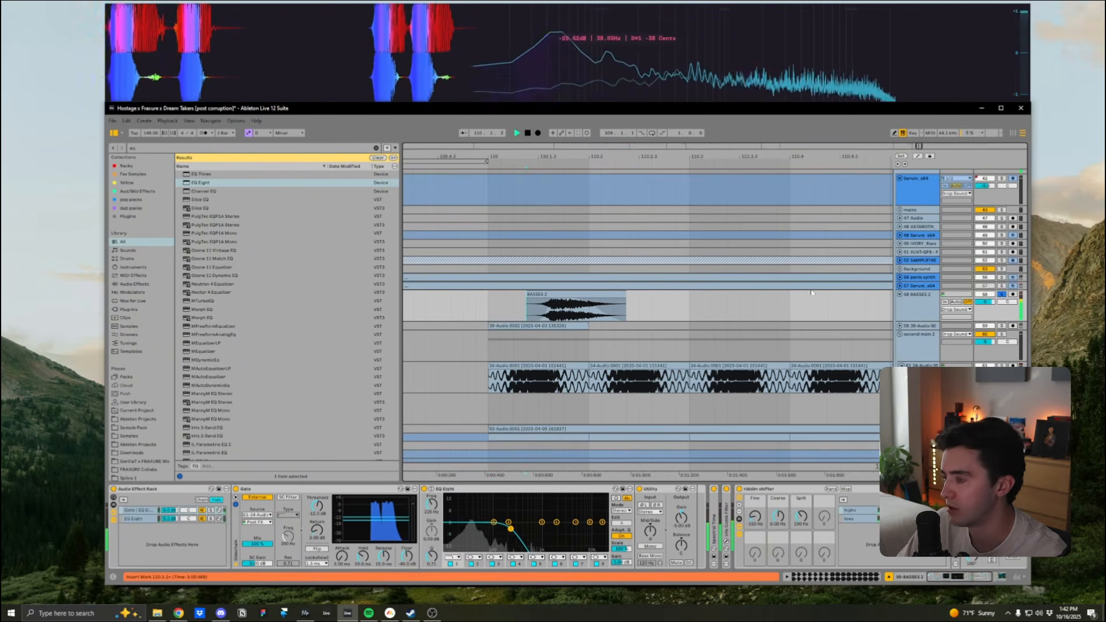
Step: Collapse the Gate and EQ Eight, and reset the riddim shifter's Fine control to 0.00 Hz while playing
double_click(264, 489)
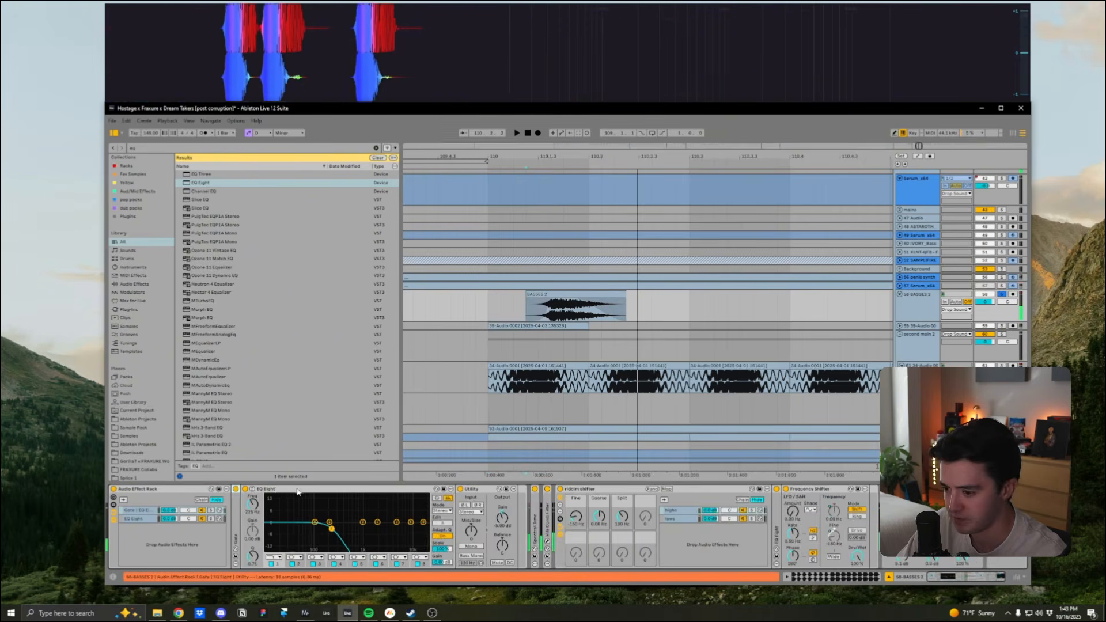
double_click(264, 489)
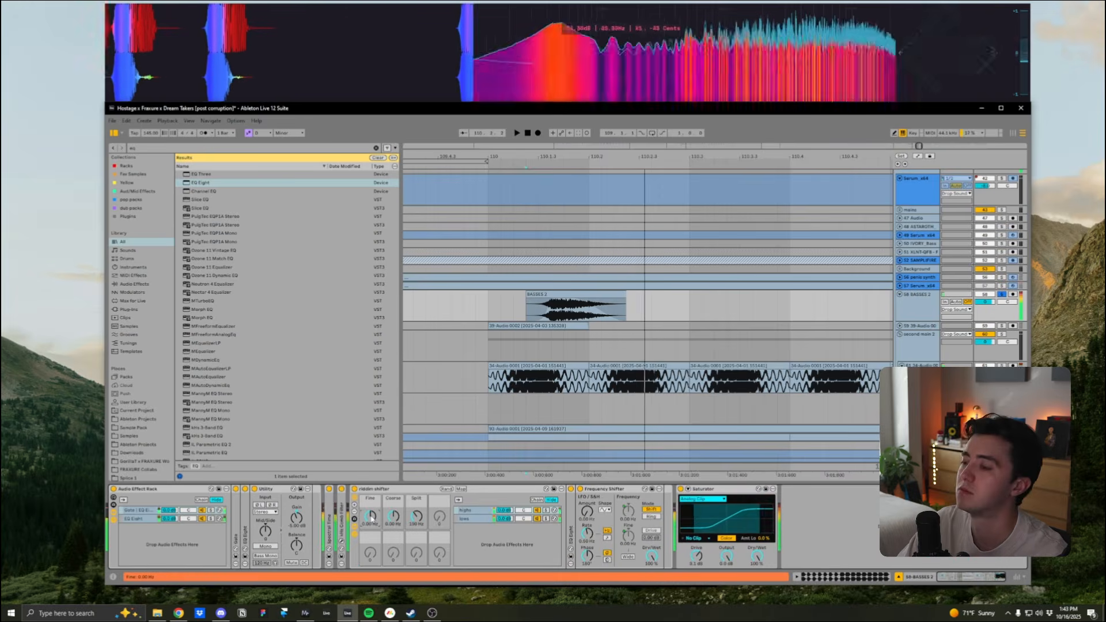
key("space")
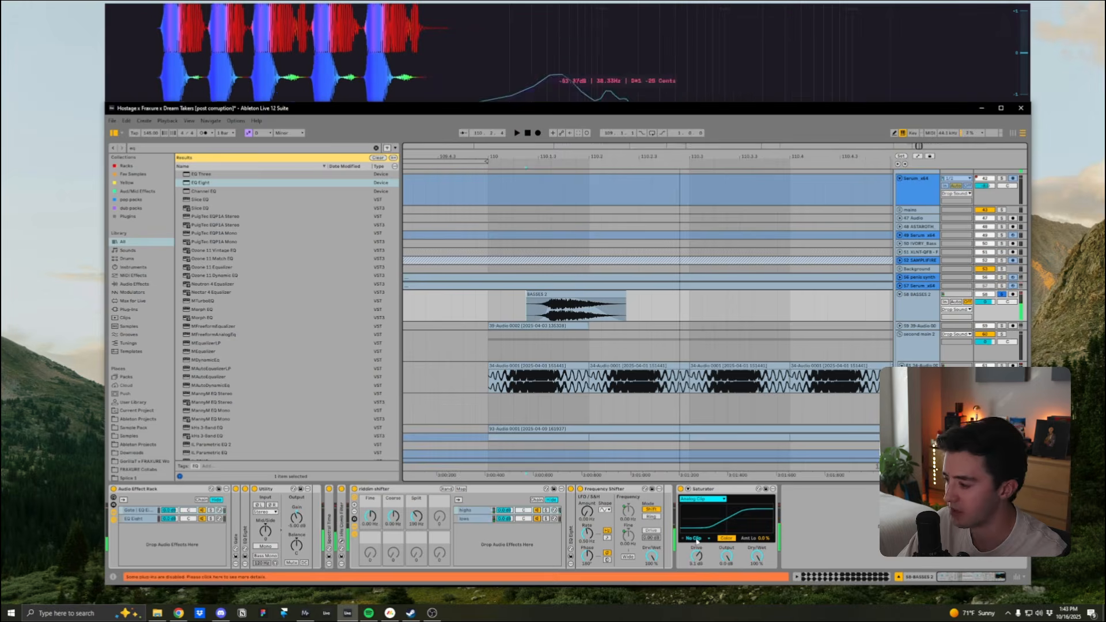
Step: Raise the Saturator's Drive and play the processed hit
left_click_drag(697, 556, 698, 551)
key("space")
key("space")
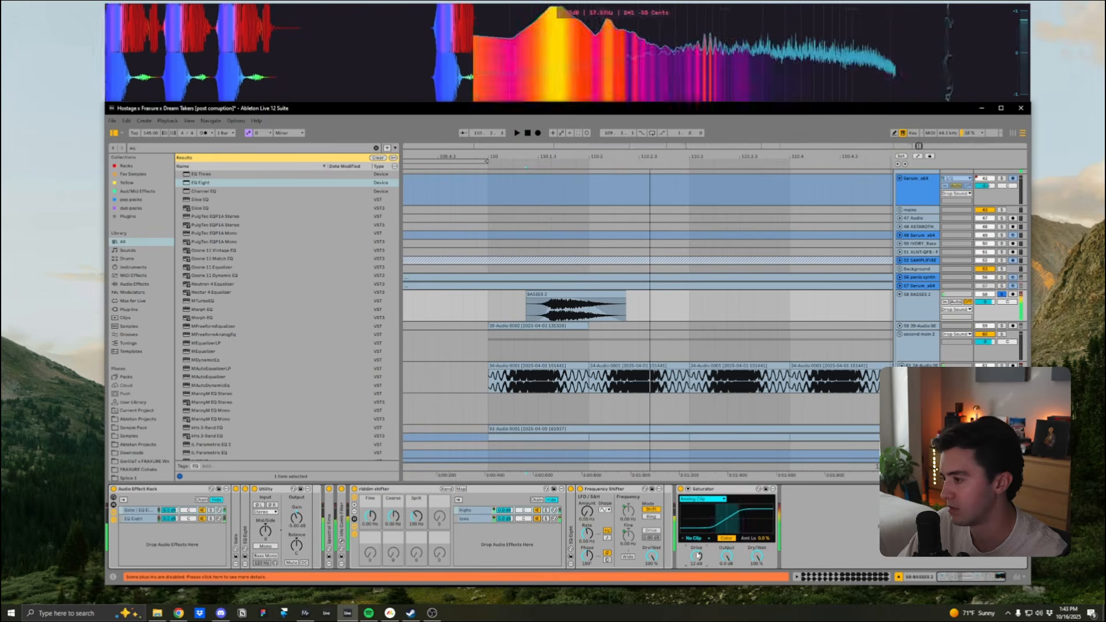
Step: Expand the 39-Audio 0002 track and play its original bass hit soloed for comparison
mouse_move(562, 158)
left_mouse_down()
mouse_move(550, 154)
mouse_move(560, 145)
left_mouse_up()
left_click(542, 325)
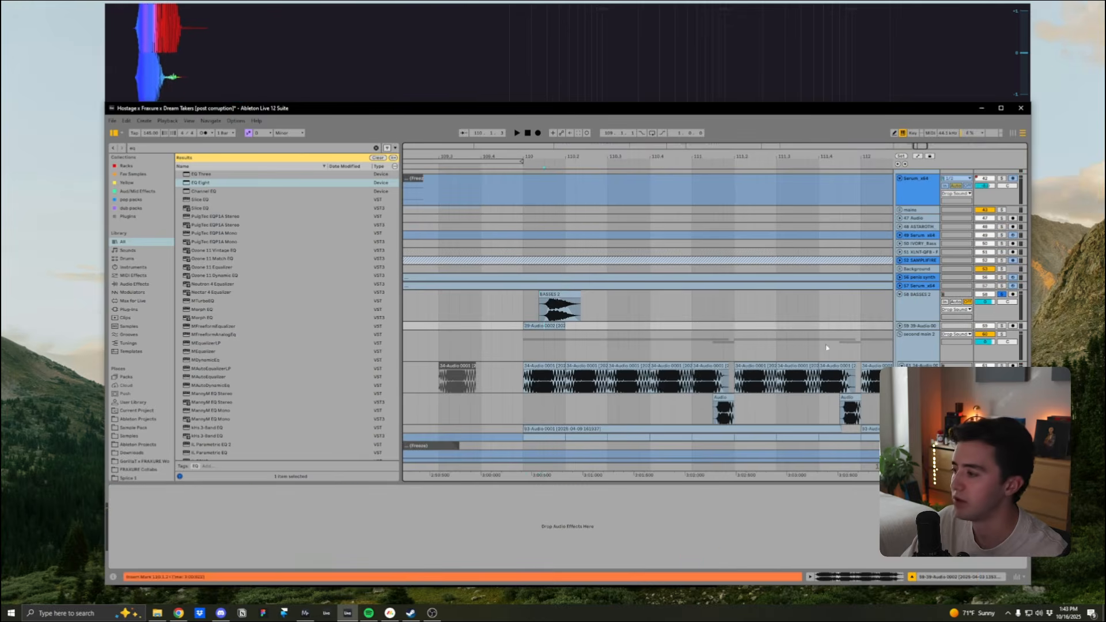
left_click(899, 326)
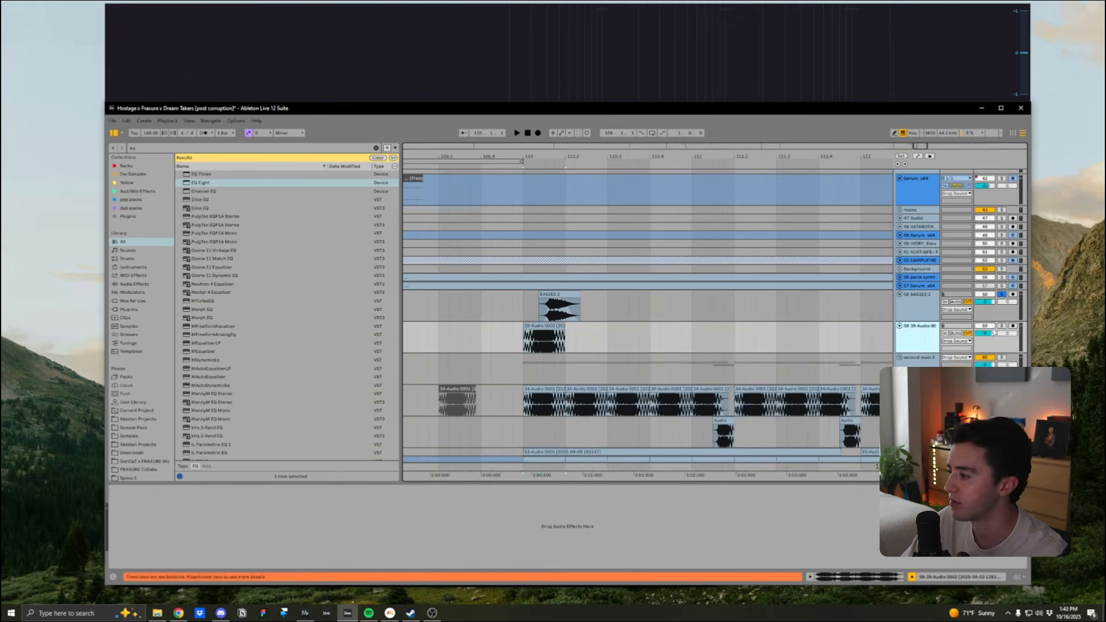
key("space")
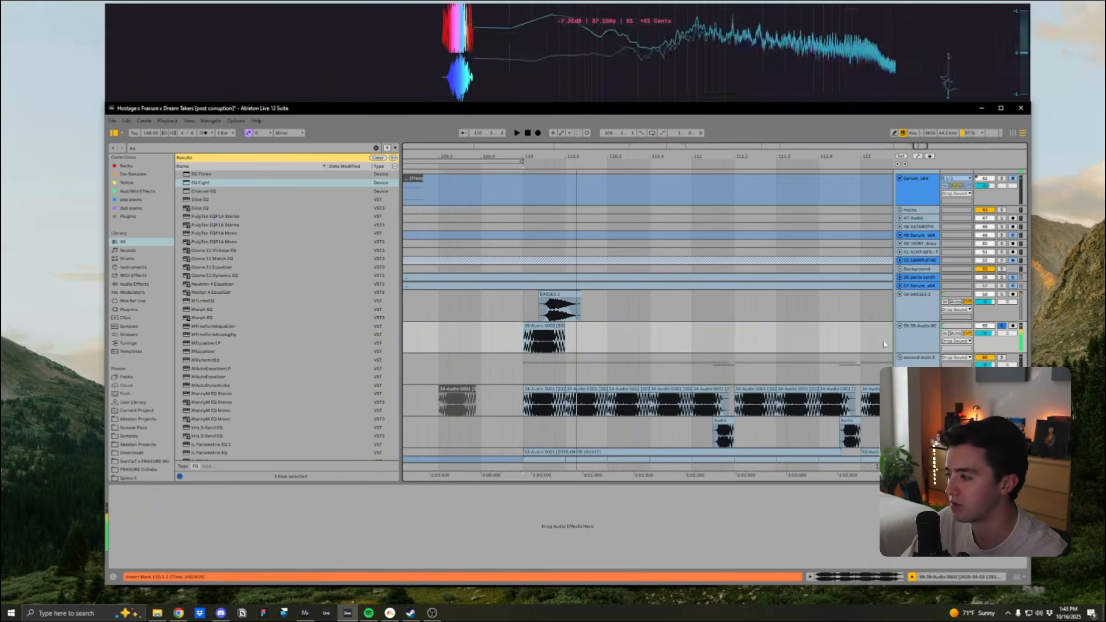
Step: Delete the BASSES 2 and 39-Audio 0002 demonstration tracks from the arrangement
left_click(920, 313)
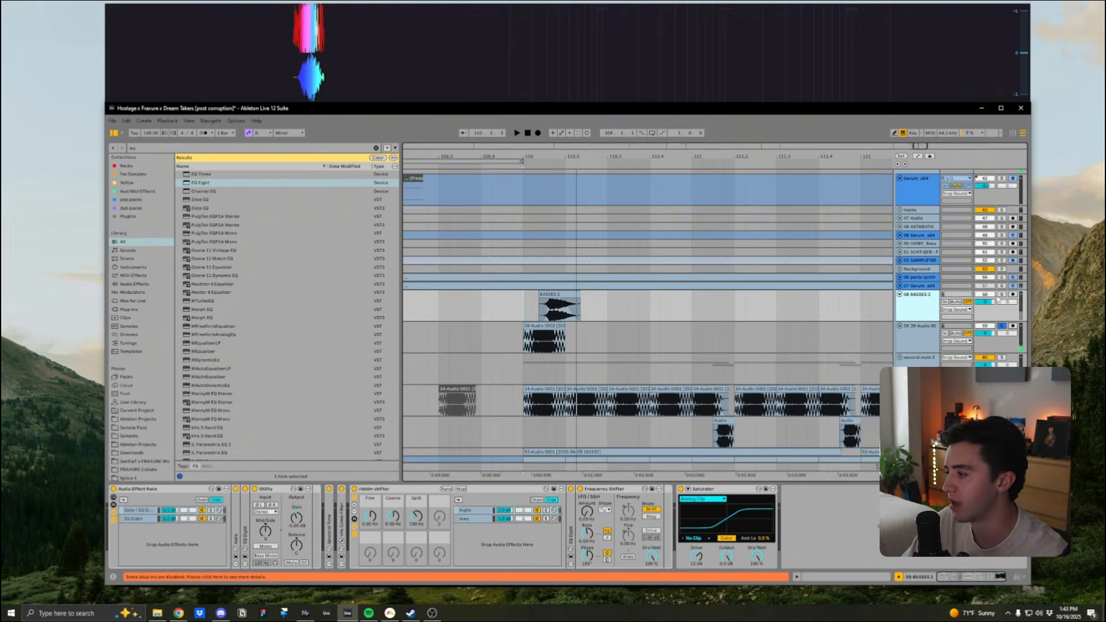
left_click(920, 338)
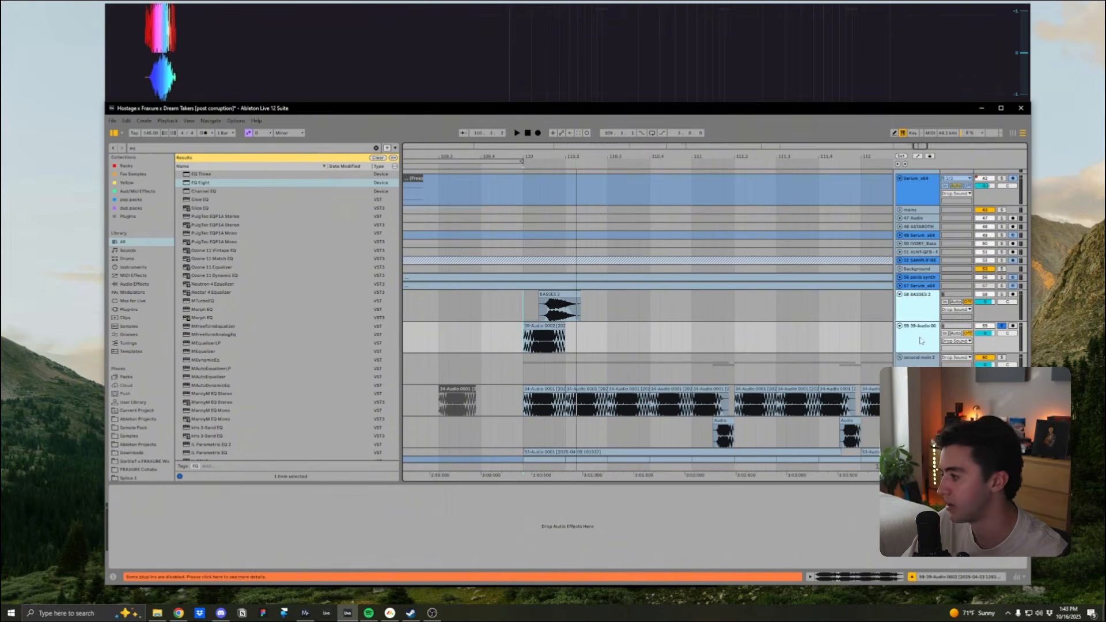
key("Delete")
scroll(580, 288, "down", 2)
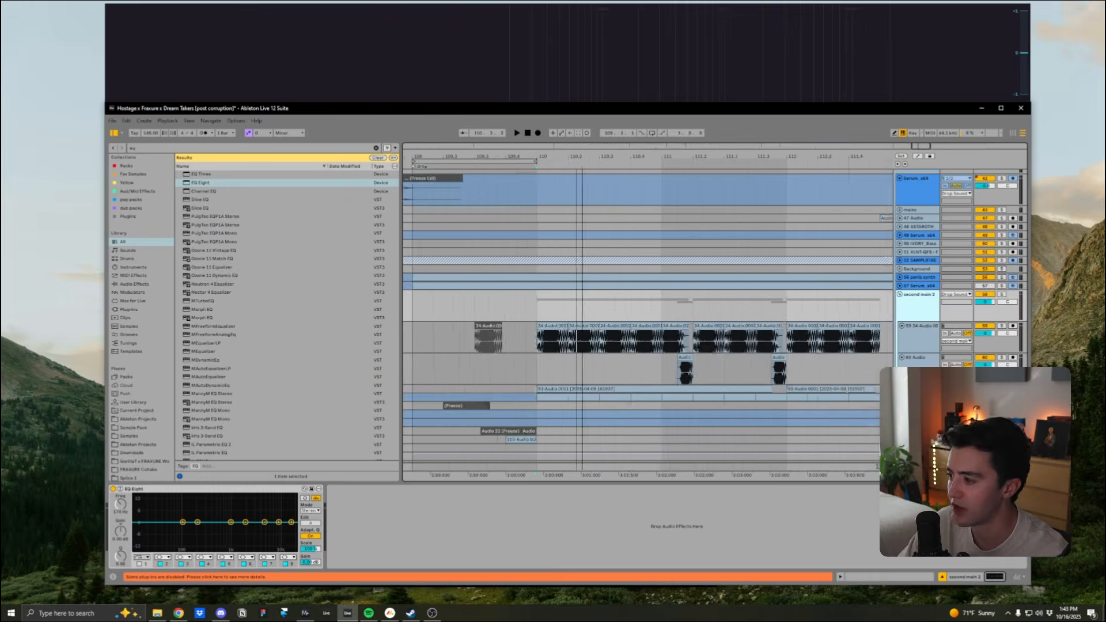
Step: Solo the 34-Audio 0001 bass track and play its clips at the drop
left_click(914, 334)
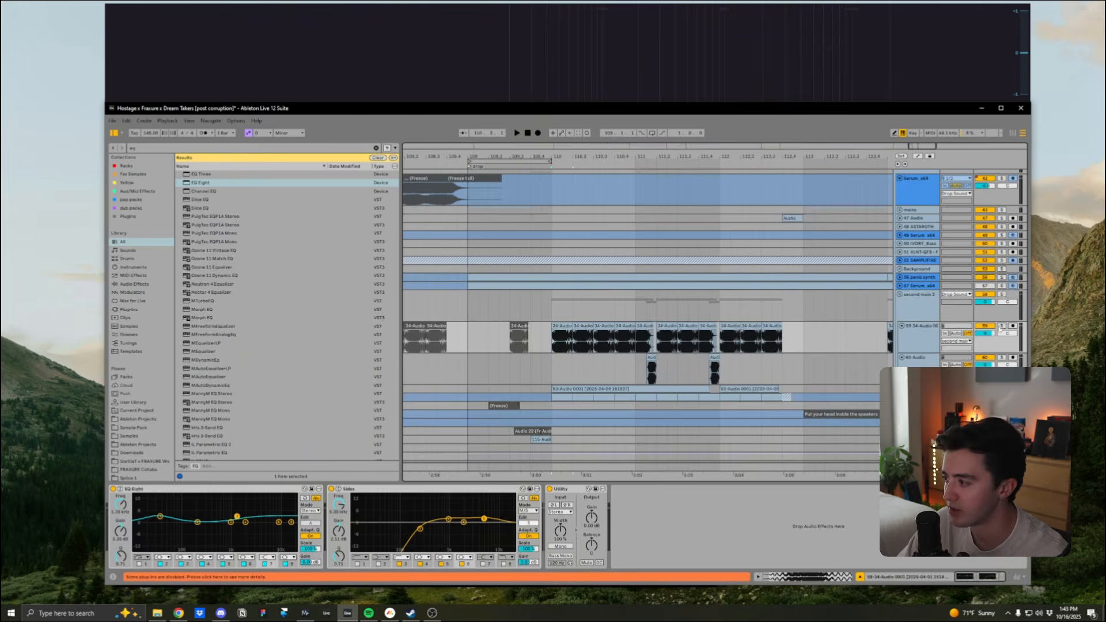
left_click_drag(579, 157, 550, 156)
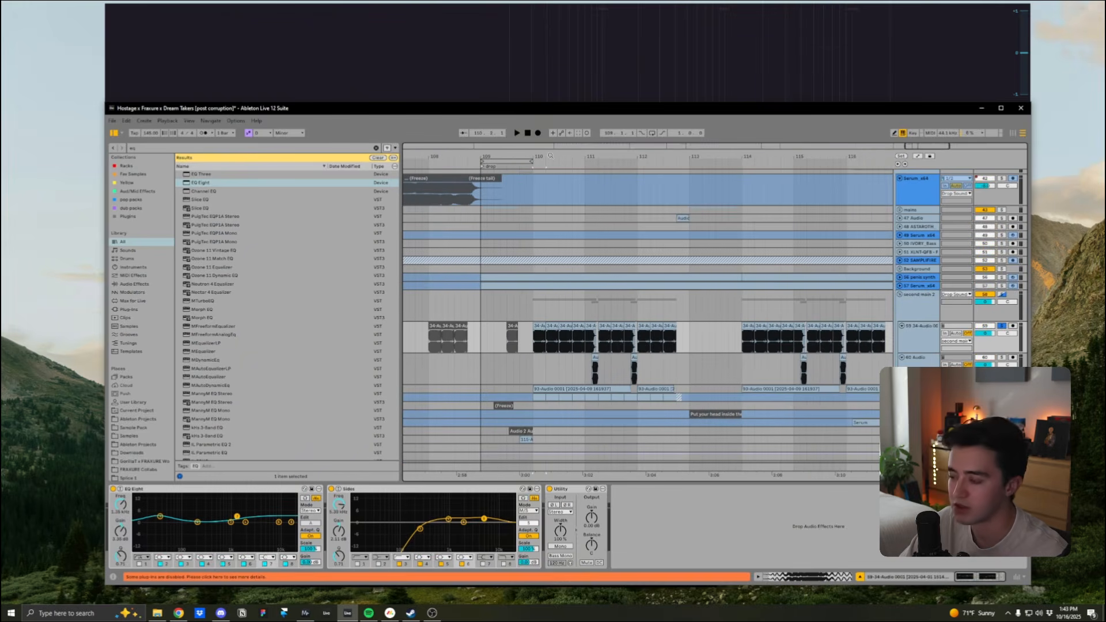
key("space")
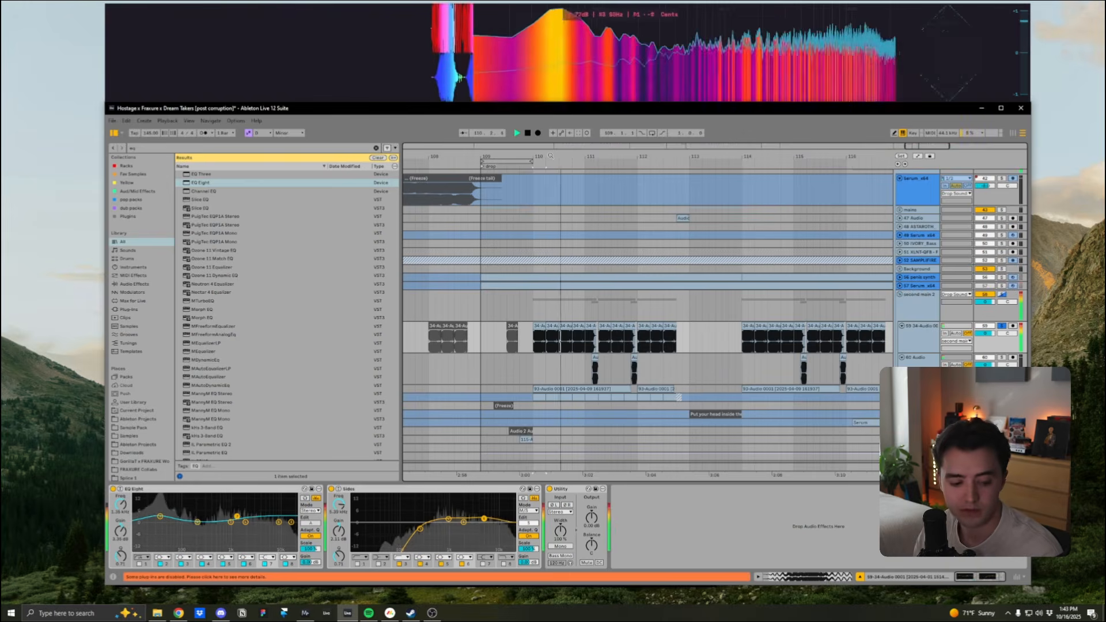
key("space")
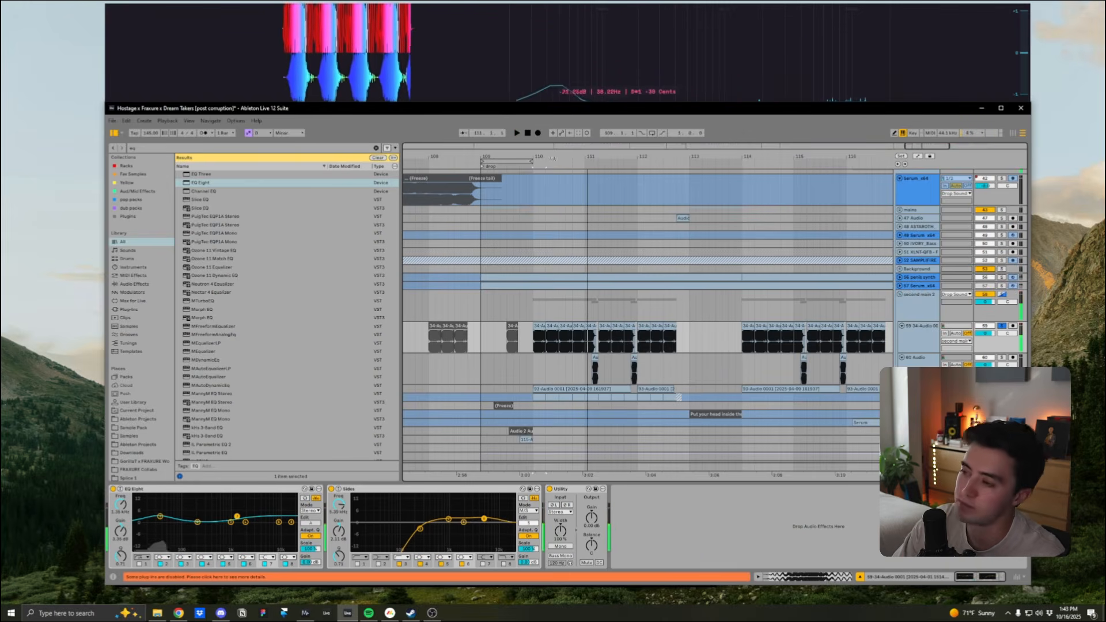
Step: Collapse the second main 2 group, and expand and select the Drums group
left_click_drag(550, 155, 564, 155)
left_click(902, 297)
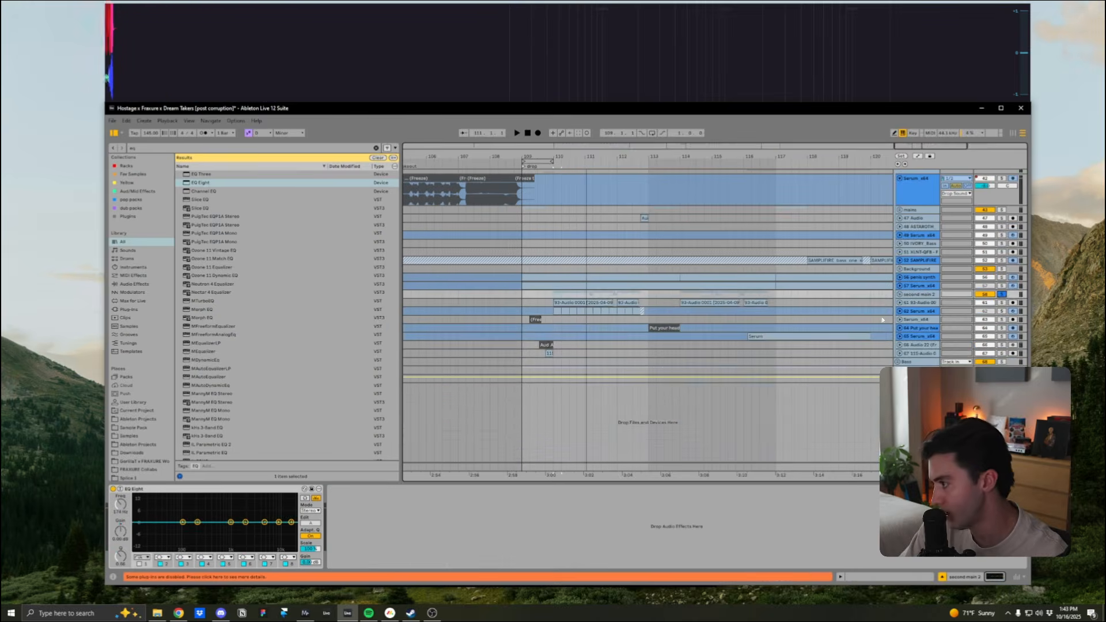
scroll(655, 319, "up", 3)
left_click(898, 190)
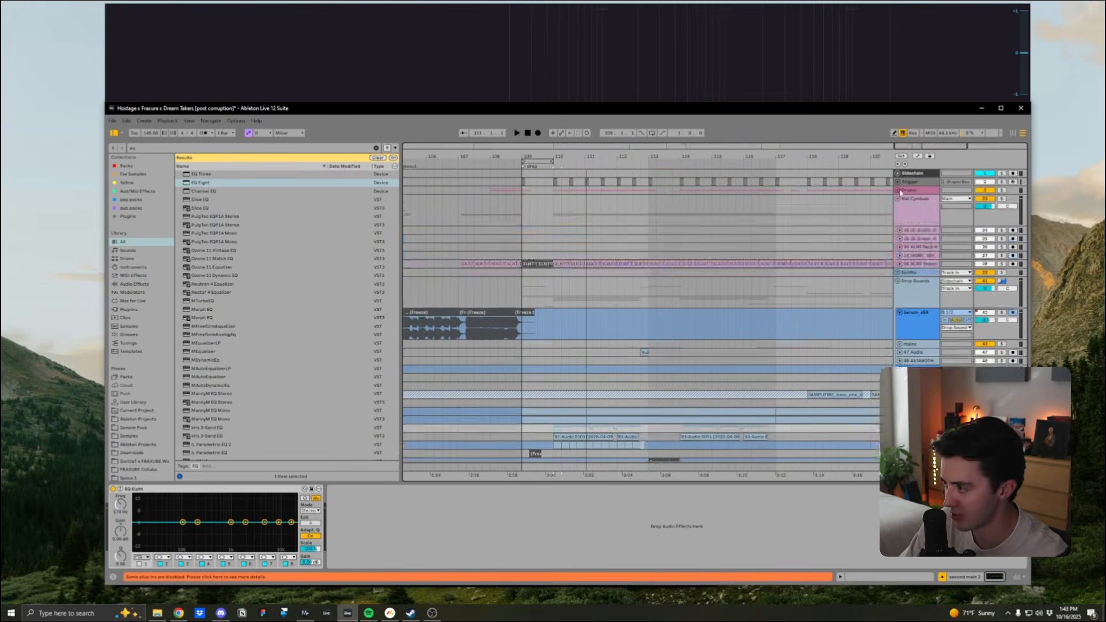
left_click(915, 205)
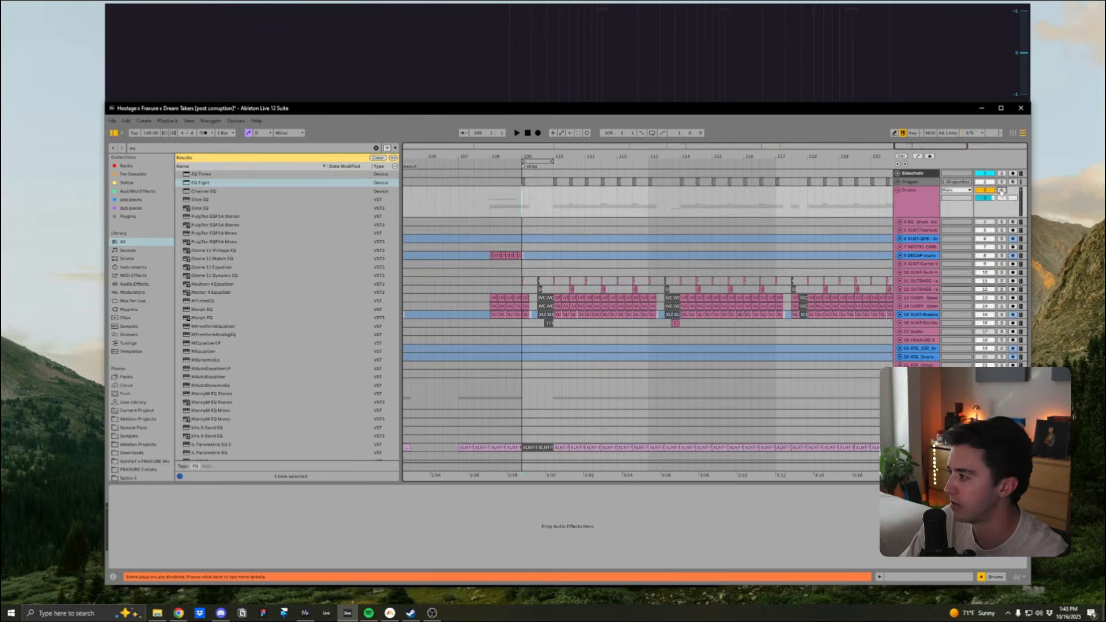
Step: Play the soloed drums from bar 109 and expand the two OUTRAGE tracks, 11 and 12
key("space")
key("plus")
key("plus")
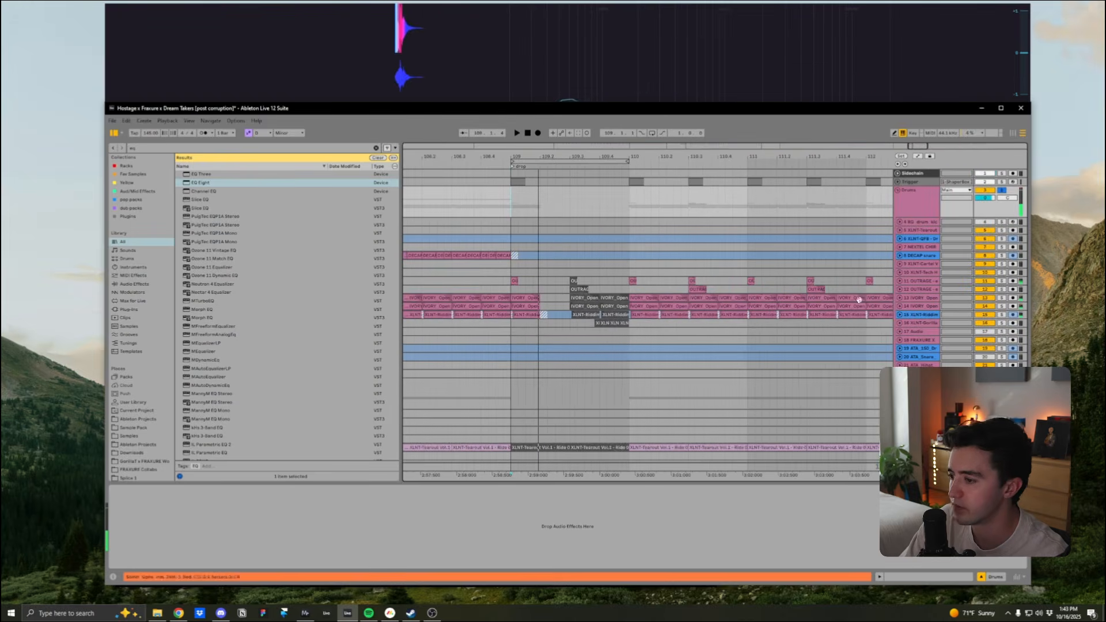
left_click(900, 280)
left_click(900, 312)
key("plus")
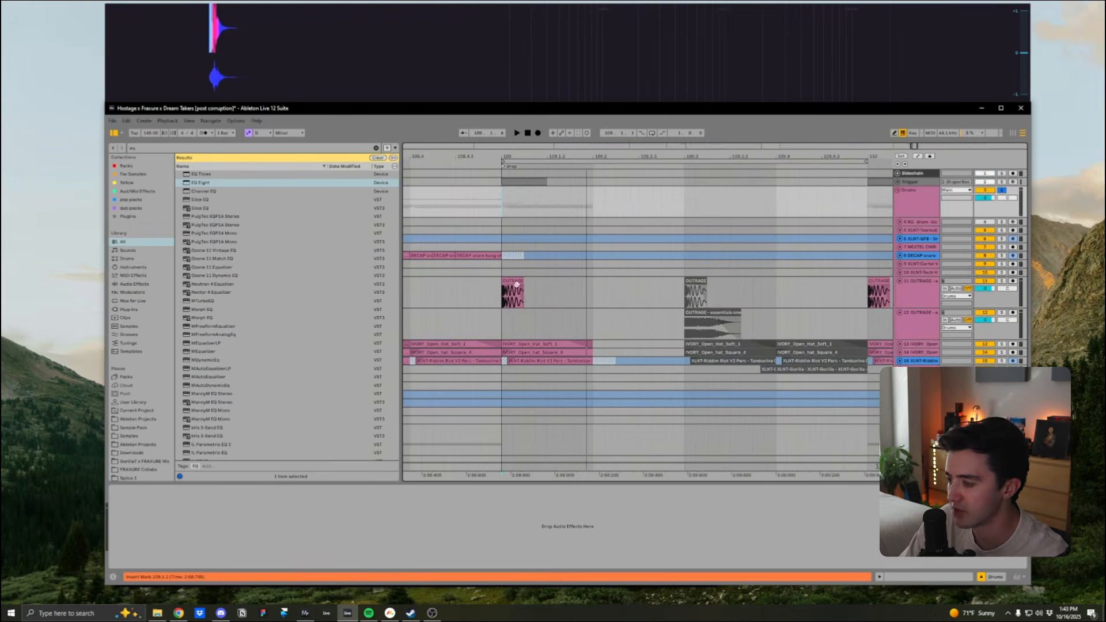
Step: Play the OUTRAGE kick at bar 109 and examine its waveform up close
left_click(496, 298)
key("a")
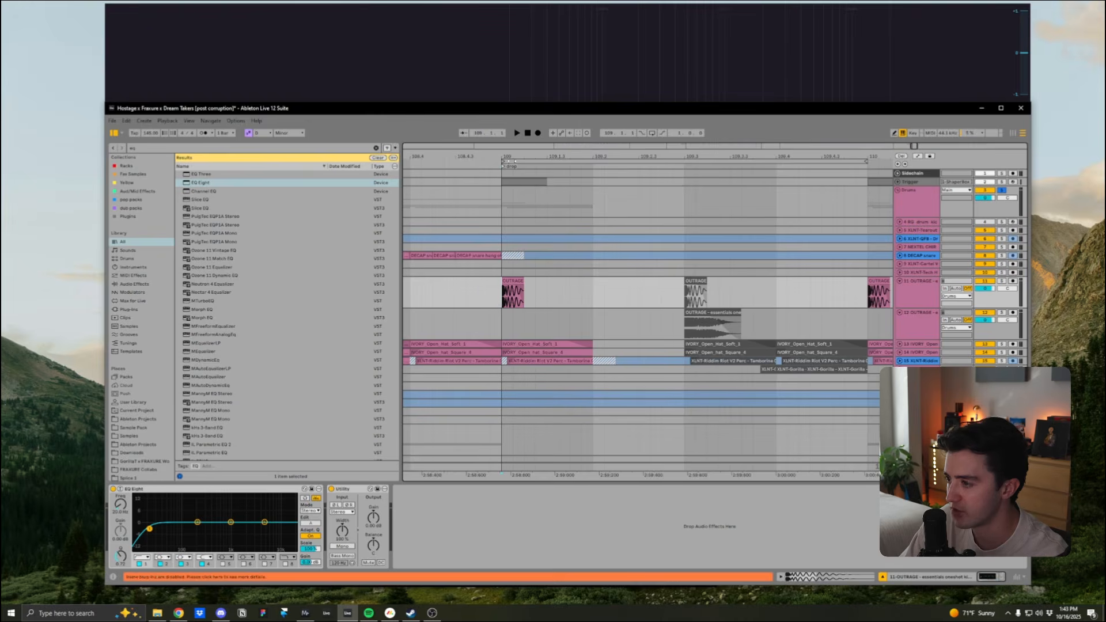
key("plus")
key("plus")
key("plus")
key("space")
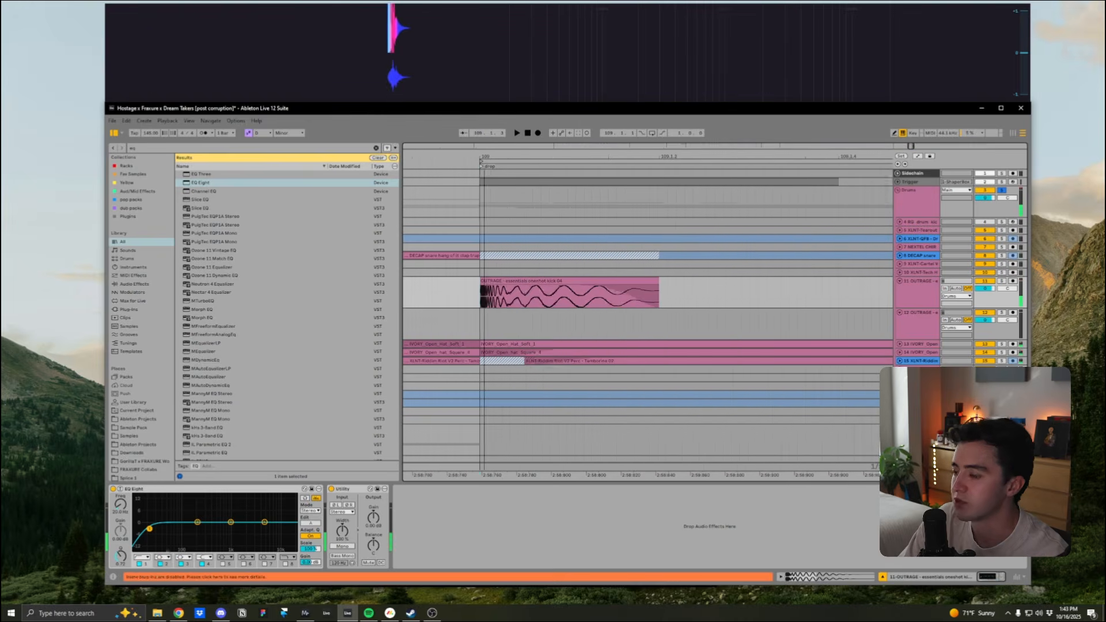
key("plus")
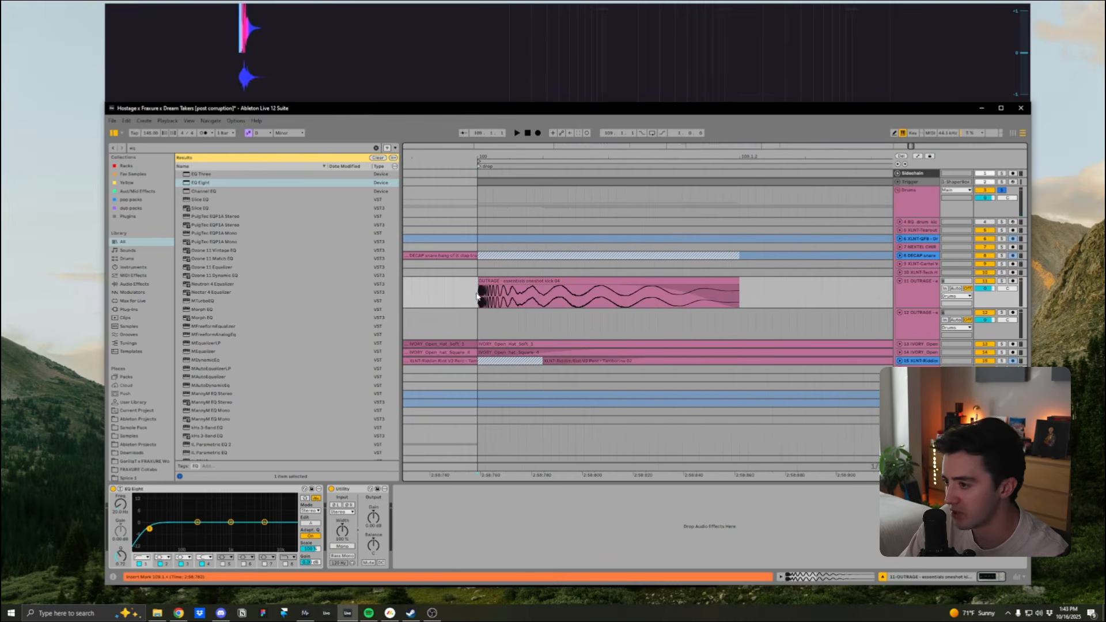
key("plus")
key("plus")
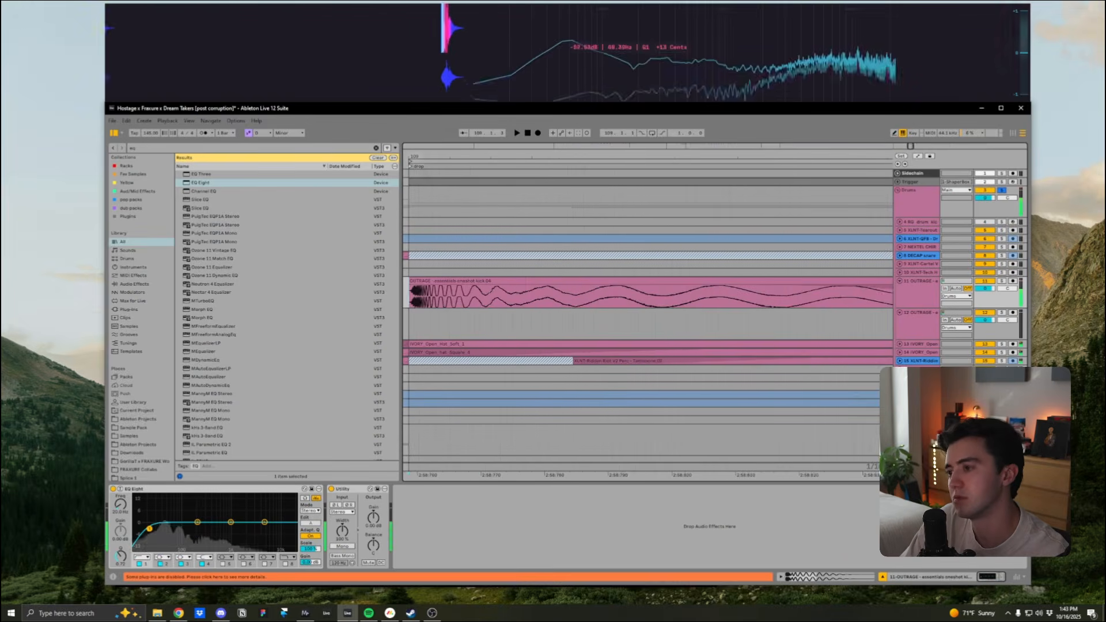
key("space")
key("space")
Step: Expand the 13 IVORY open hat track and play the OUTRAGE kick soloed, with its EQ Eight selected
left_click(900, 344)
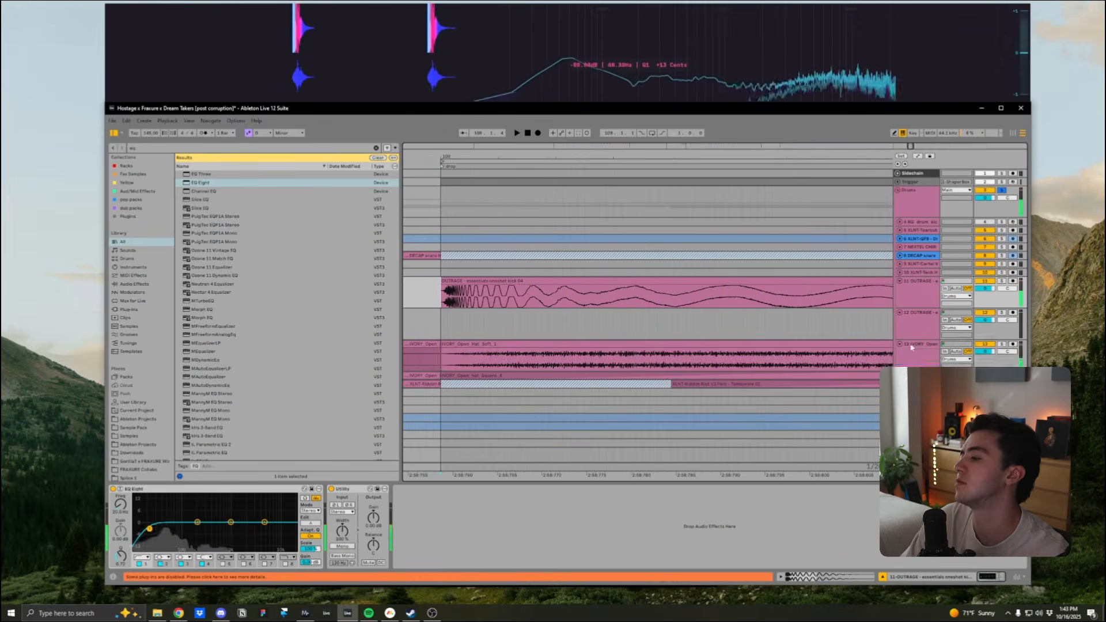
left_click(915, 346)
key("space")
left_click(625, 297)
key("space")
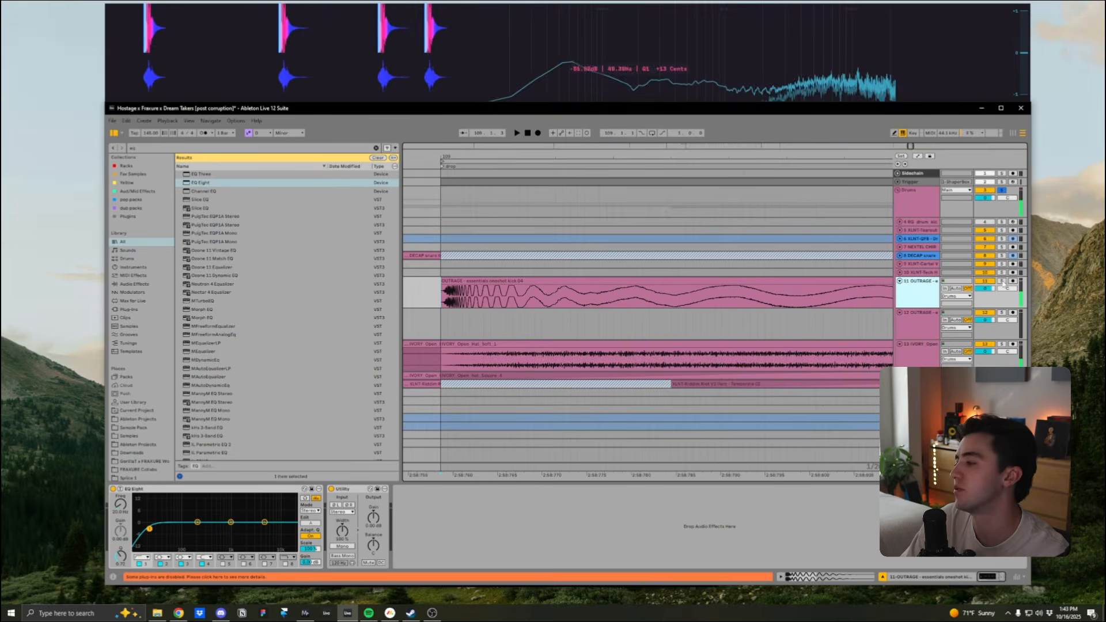
scroll(509, 303, "down", 2)
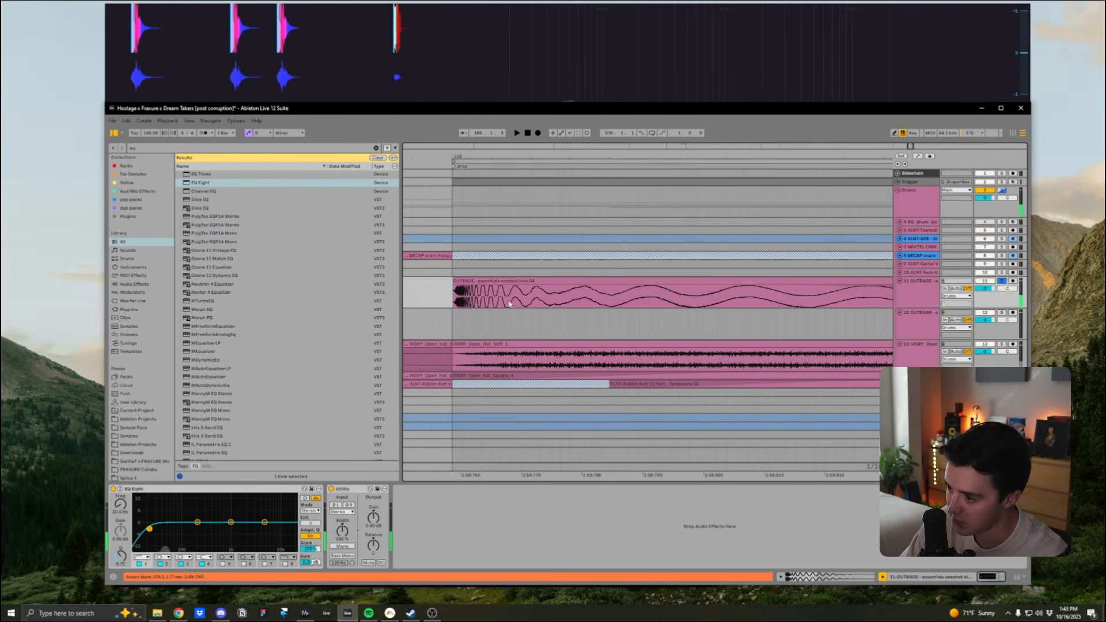
left_click(147, 495)
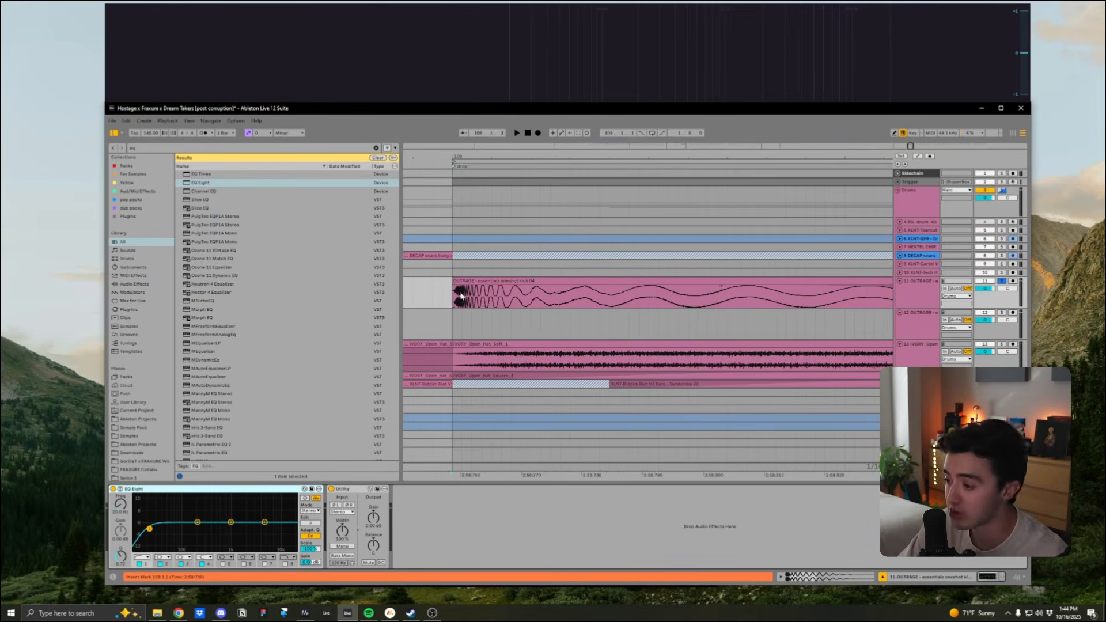
Step: Insert a new audio track below the OUTRAGE kick track and record the kick onto it
left_click_drag(615, 155, 477, 98)
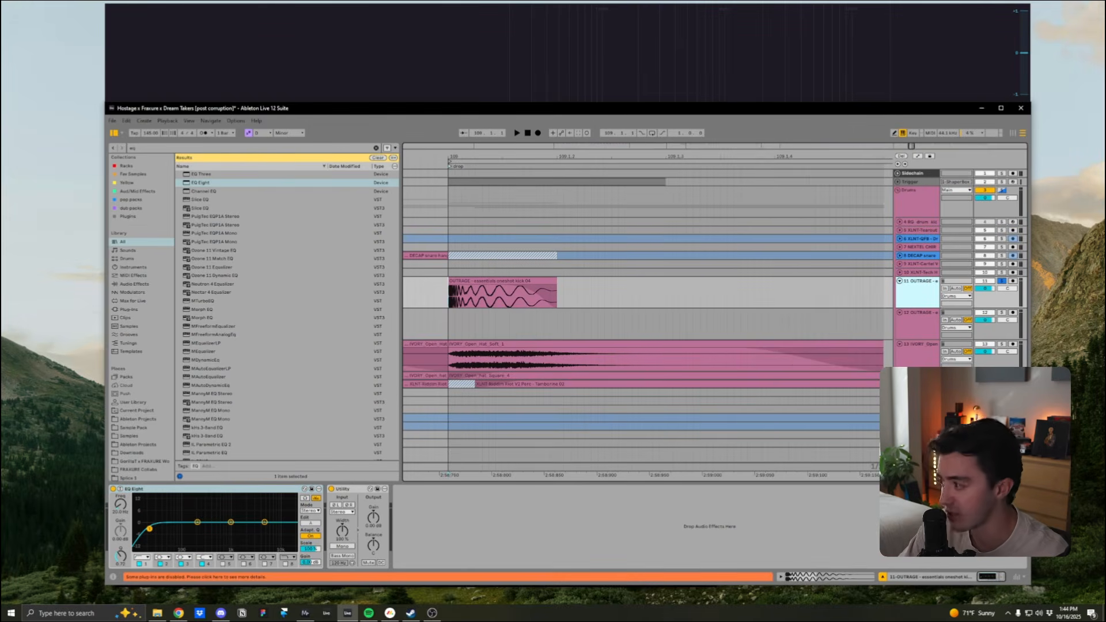
key("ctrl+t")
left_click(449, 303)
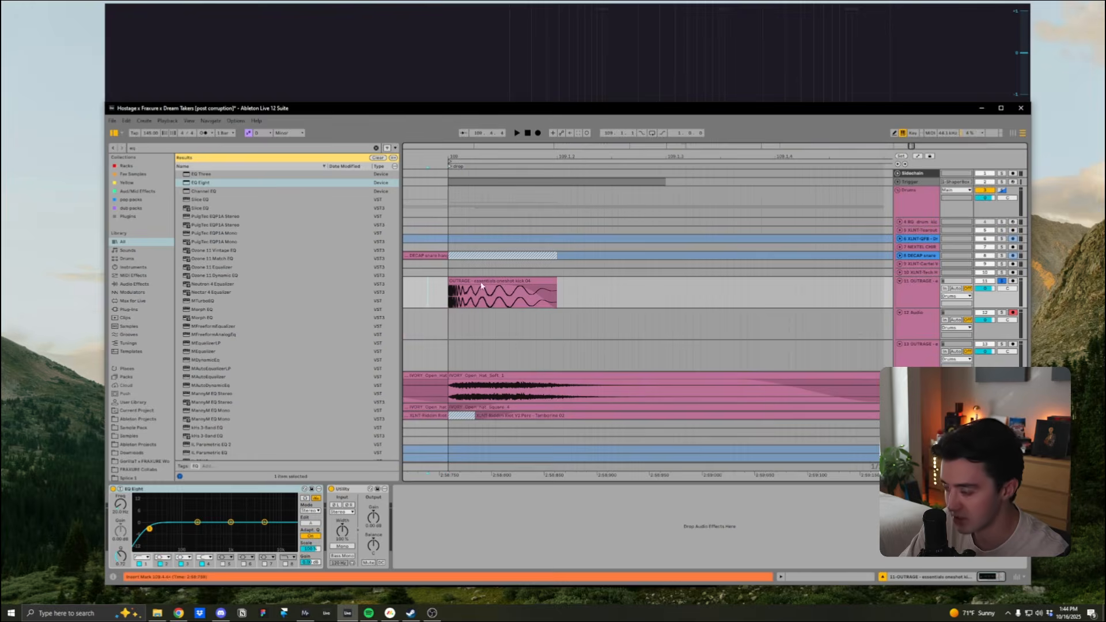
left_click(538, 133)
left_click(561, 339)
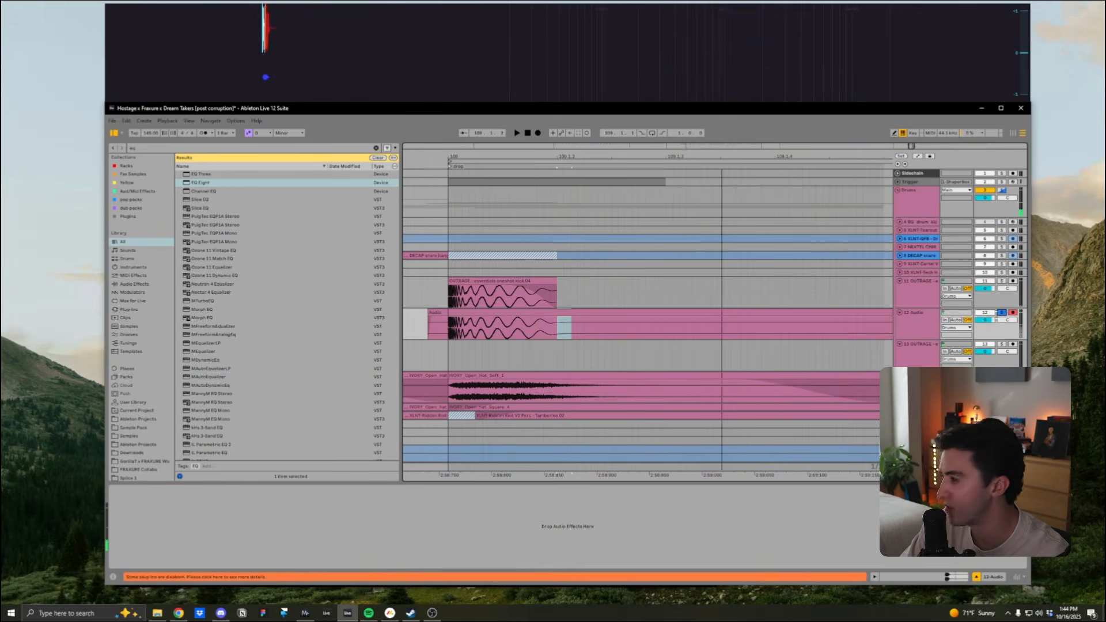
key("space")
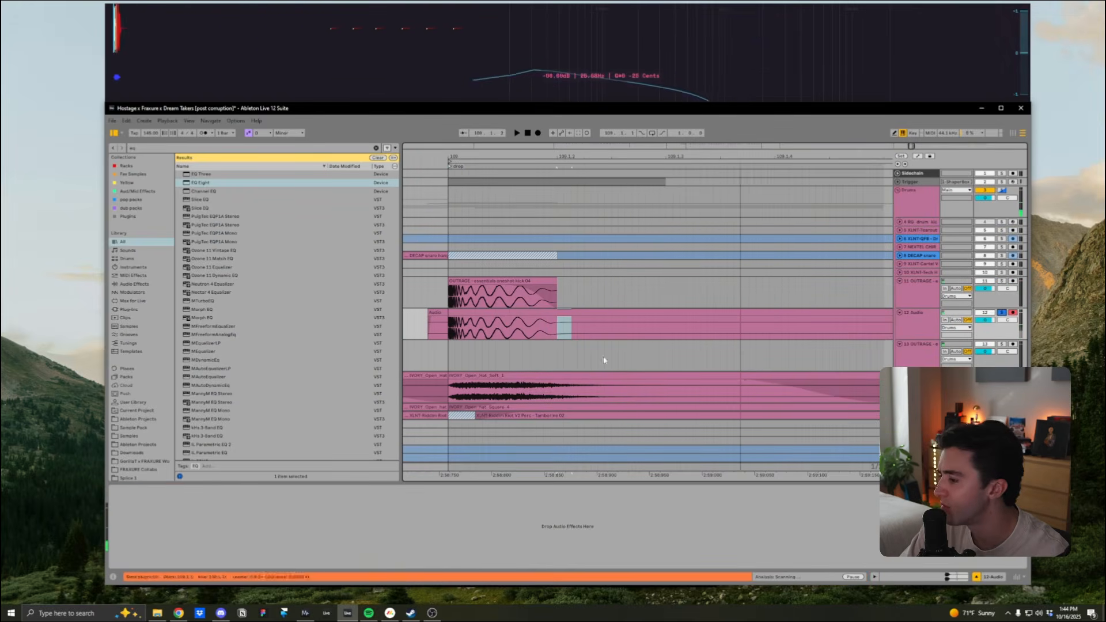
Step: Delete the EQ Eight from the OUTRAGE kick track and solo the track
left_click(929, 298)
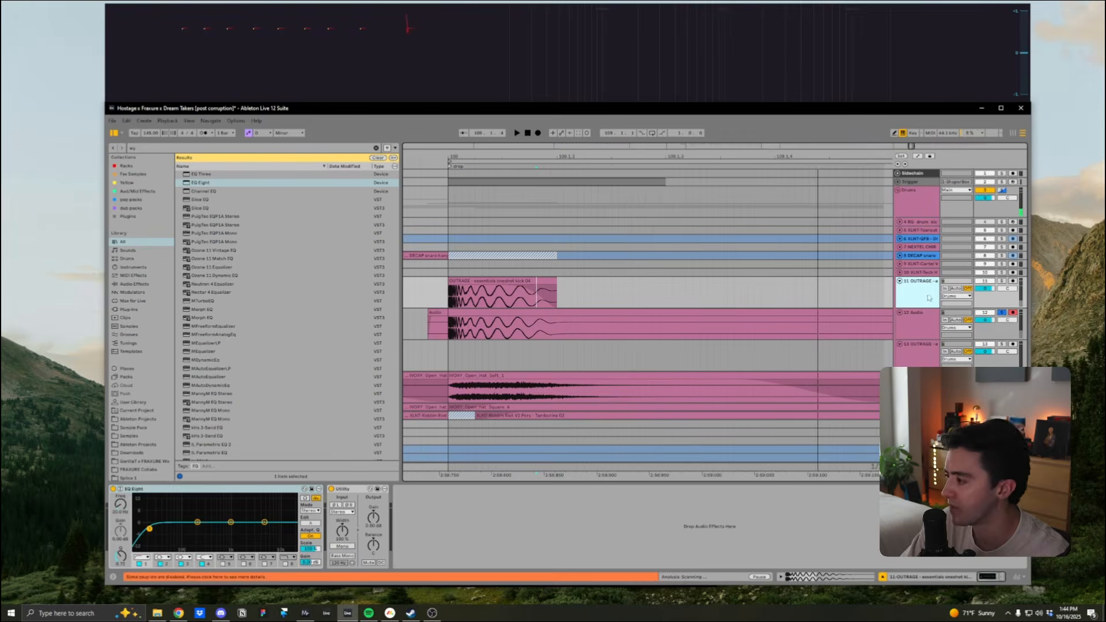
left_click(222, 491)
key("Delete")
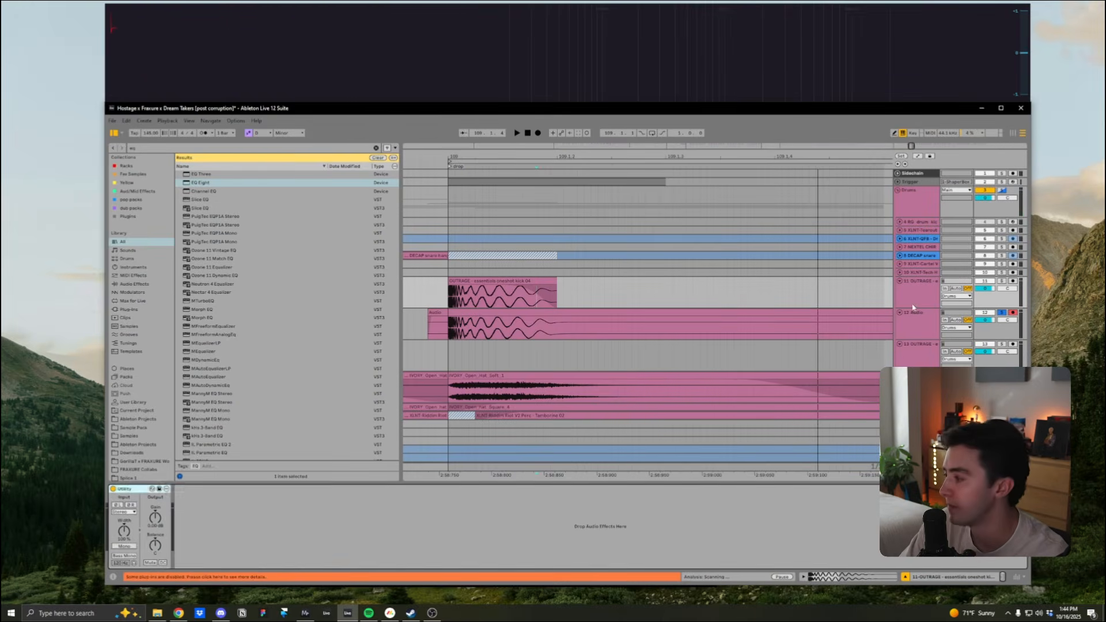
left_click(1002, 281)
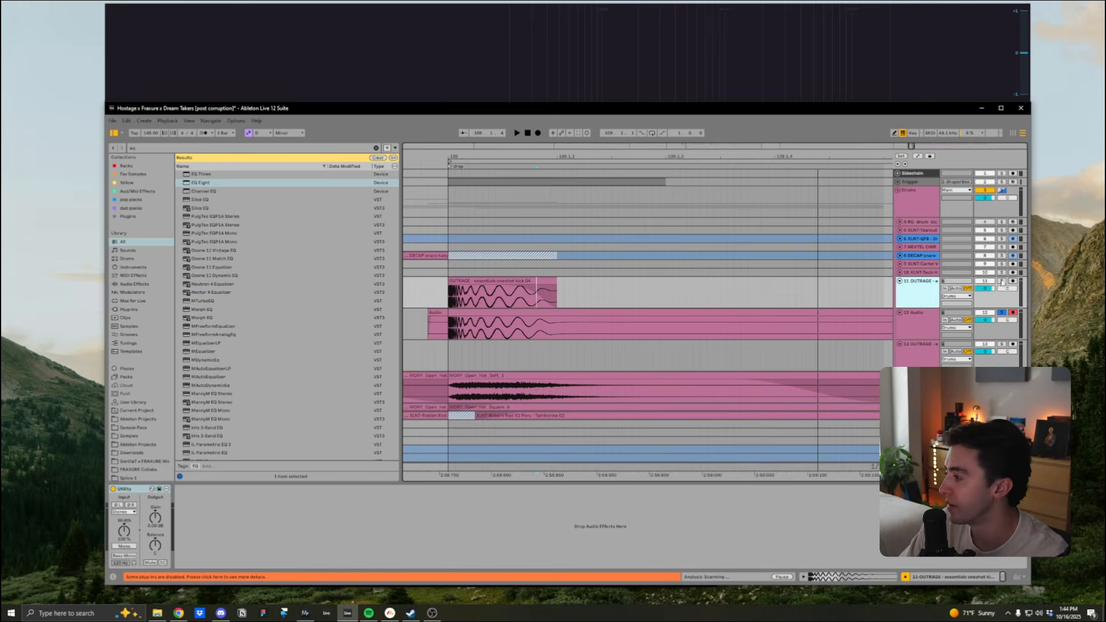
Step: Delete the recorded audio track and play the kick from bar 109
left_click(924, 325)
key("Delete")
left_click_drag(518, 156, 488, 89)
left_click(474, 301)
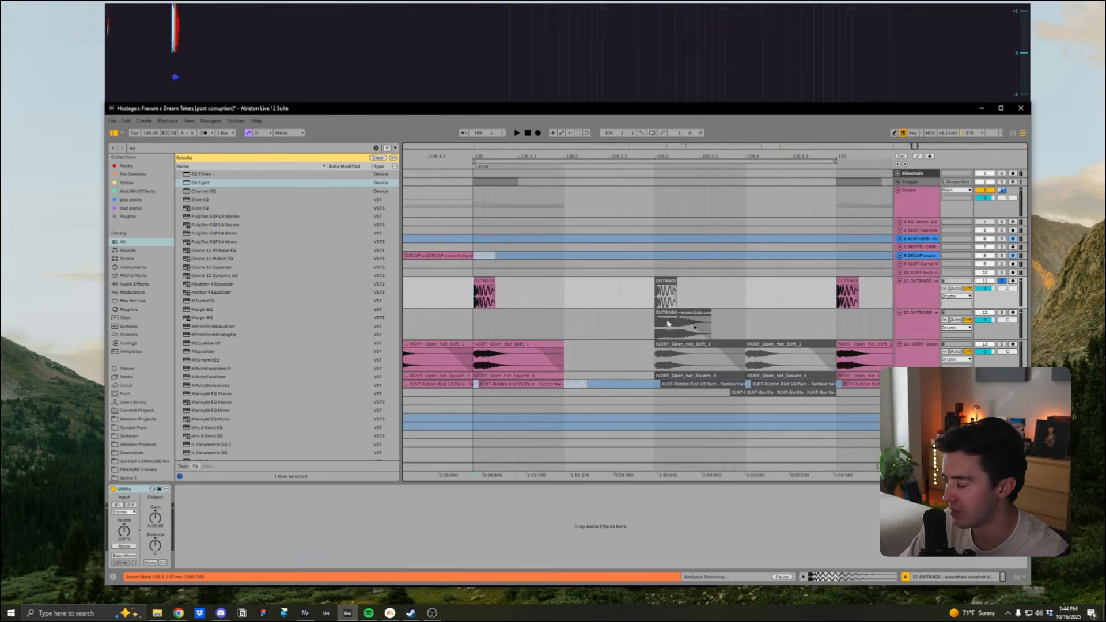
Step: Solo the 13 IVORY open hat track and play it from bar 109
left_click(916, 294)
left_click(914, 326)
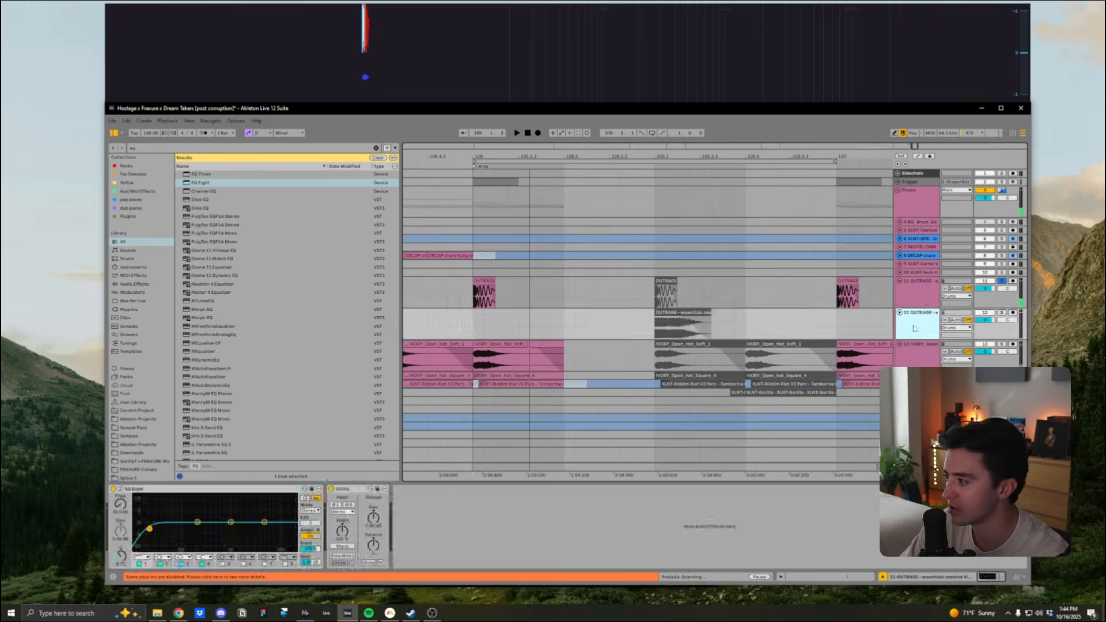
left_click(914, 307)
left_click(903, 362)
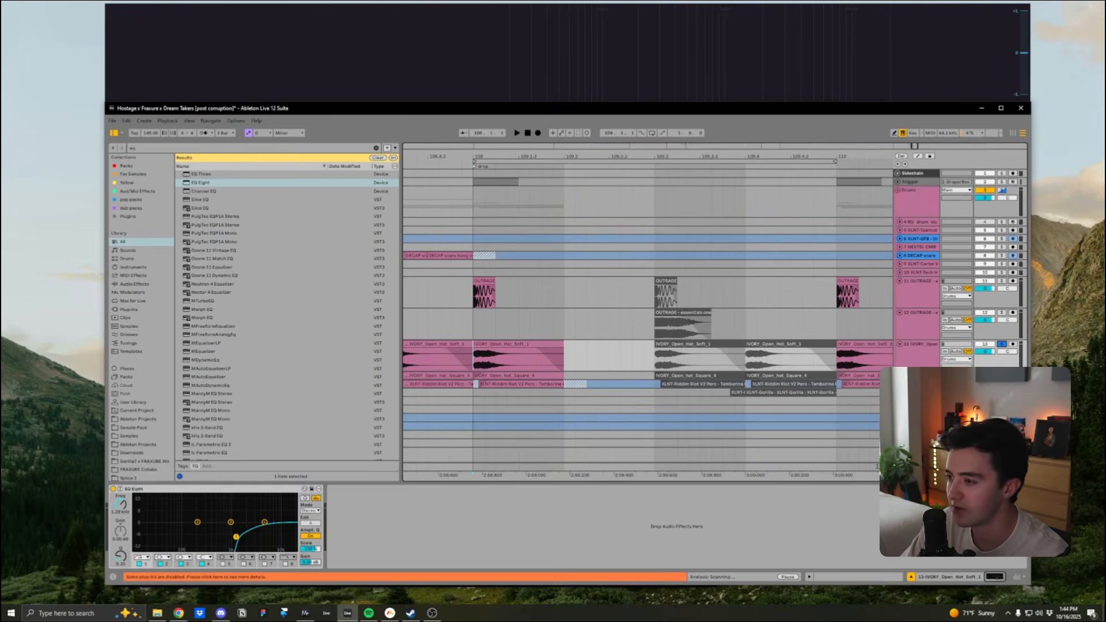
key("minus")
key("space")
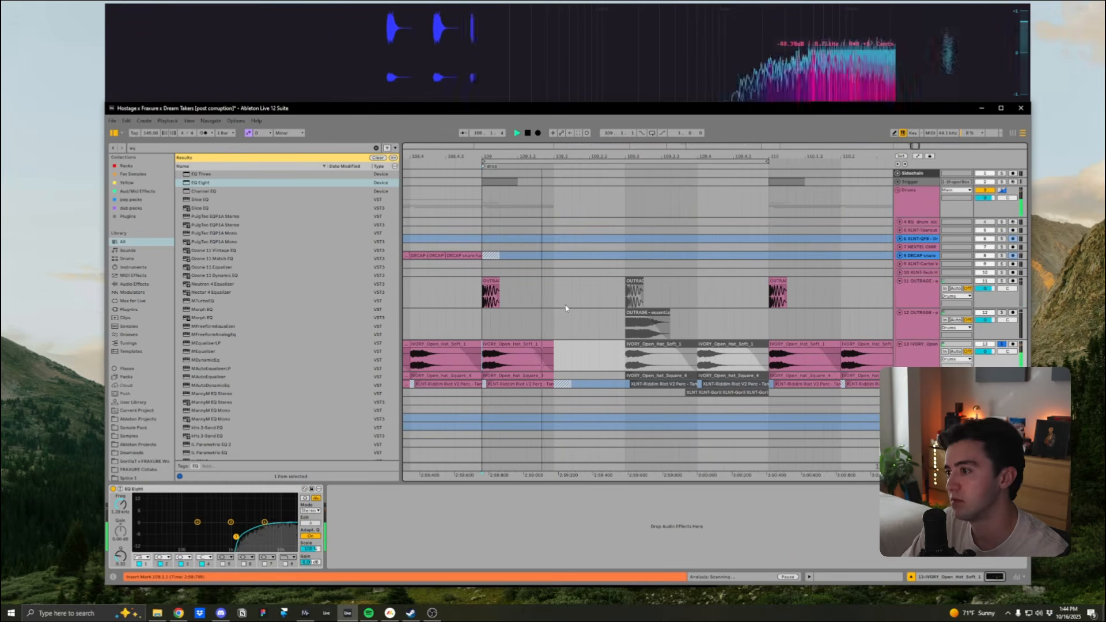
key("space")
key("minus")
key("space")
key("space")
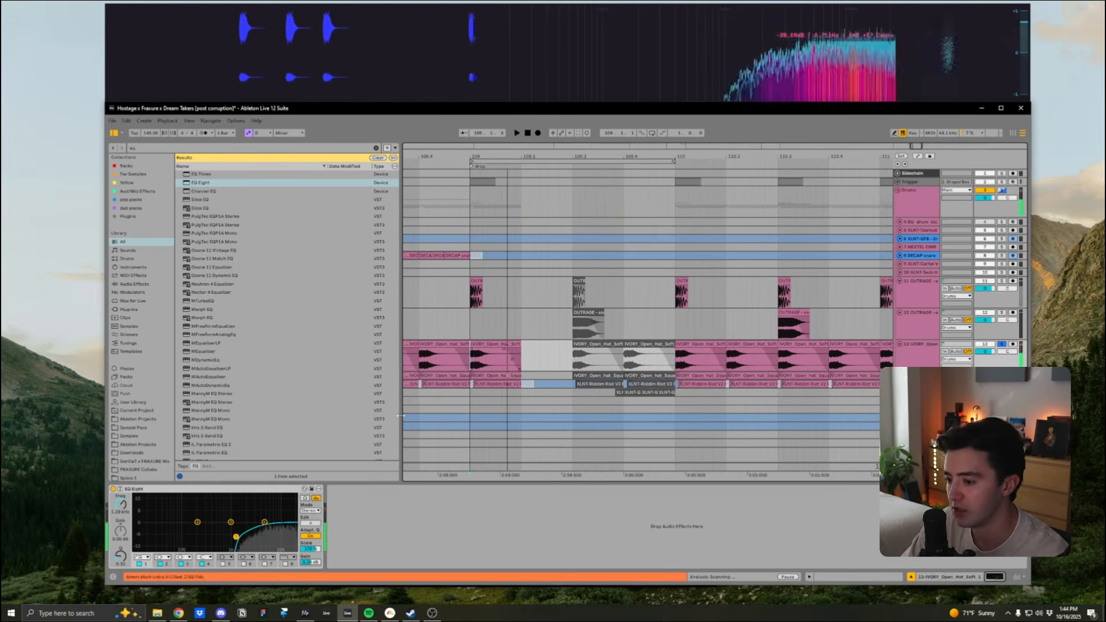
Step: Add the kick to the soloed open hat, and expand the IVORY_Open_Hat_Square_4 and XLNT-Riddim Riot tambourine tracks
left_click(1001, 282)
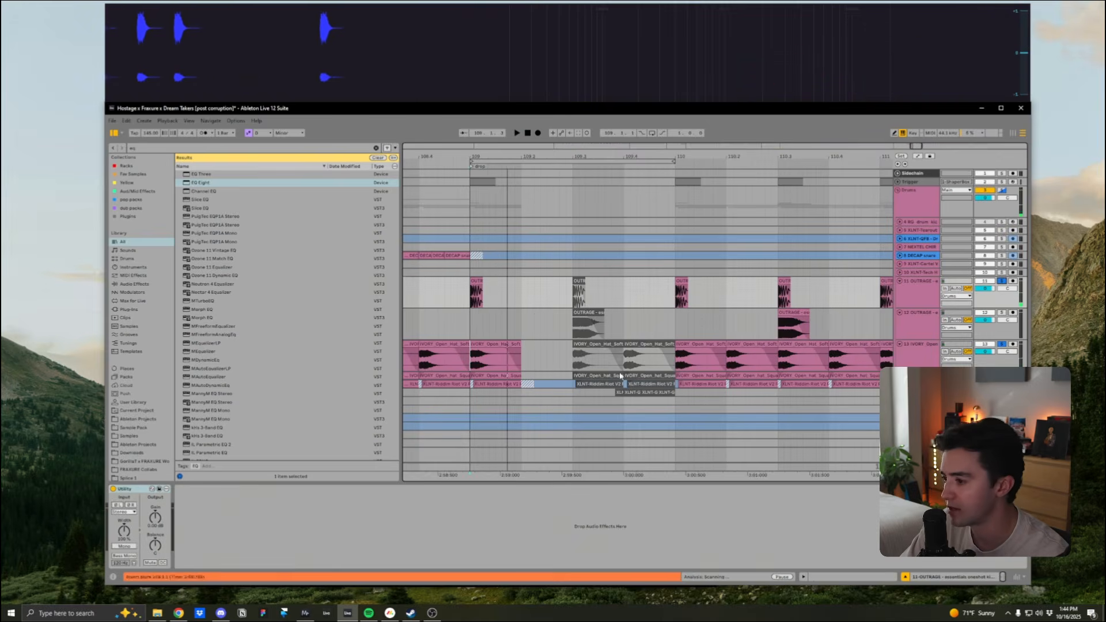
left_click(900, 385)
left_click(899, 375)
left_click(920, 375)
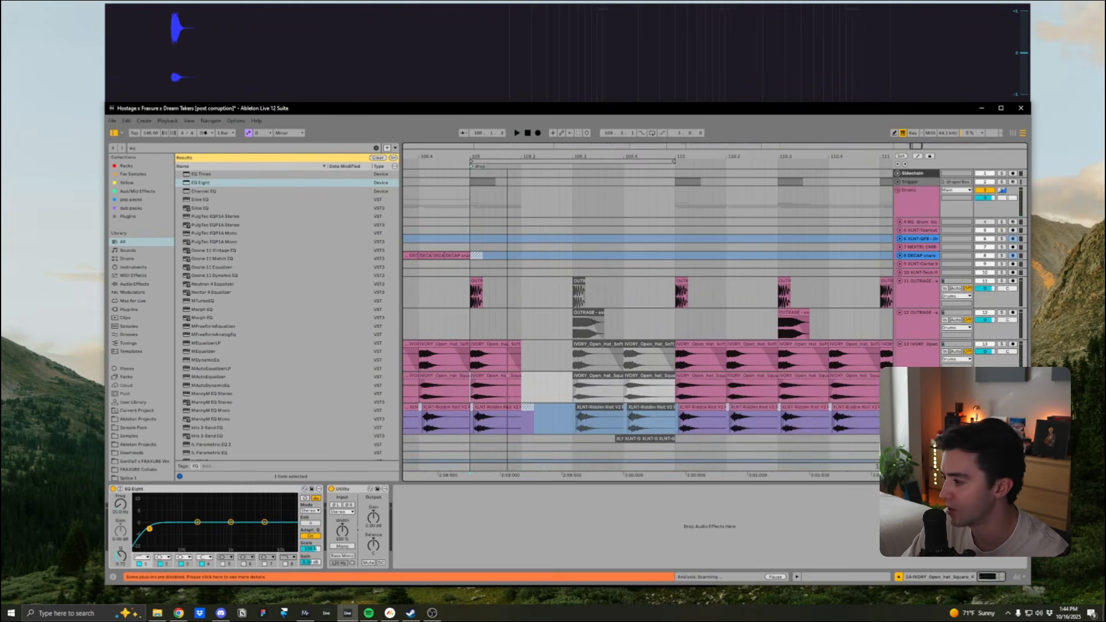
Step: Solo the 14 IVORY open hat square track and play it from bar 109
scroll(626, 381, "down", 3)
key("space")
key("space")
key("space")
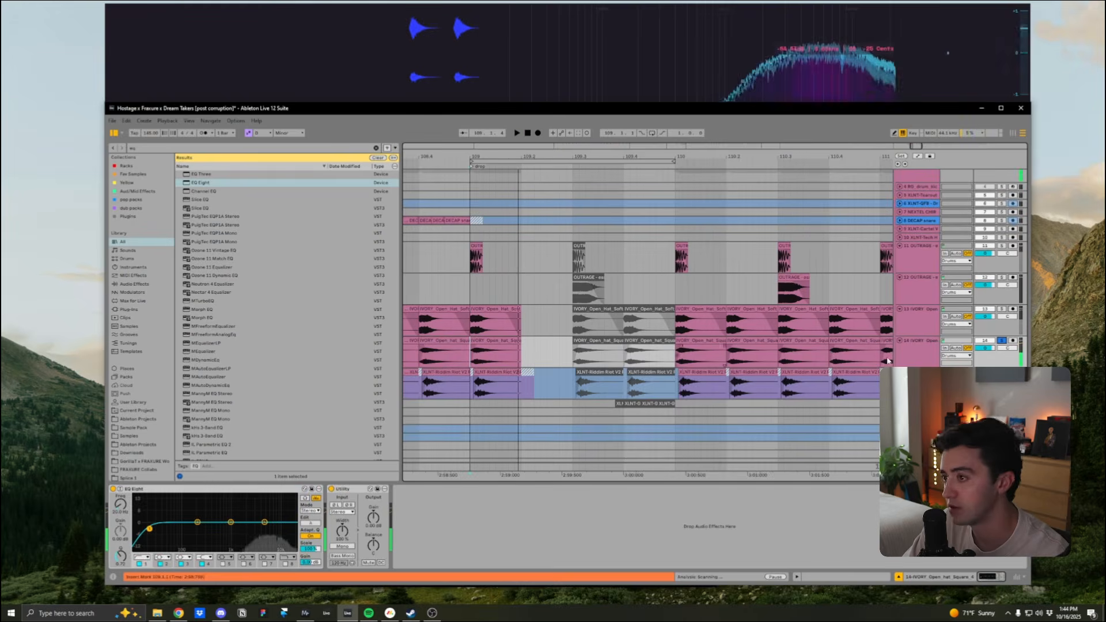
left_click(904, 355)
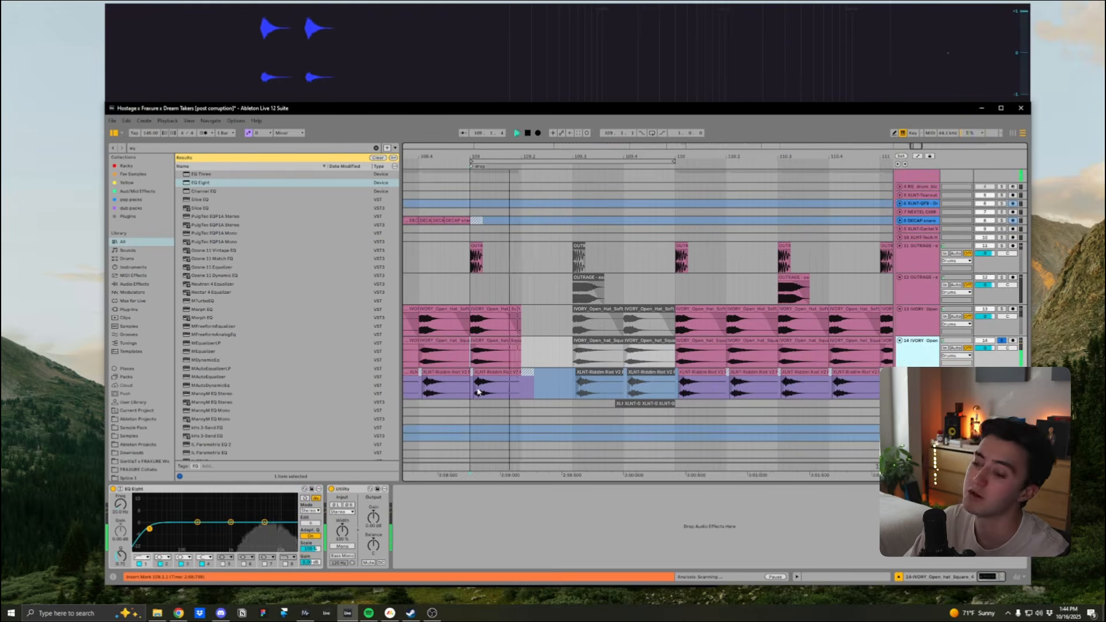
key("space")
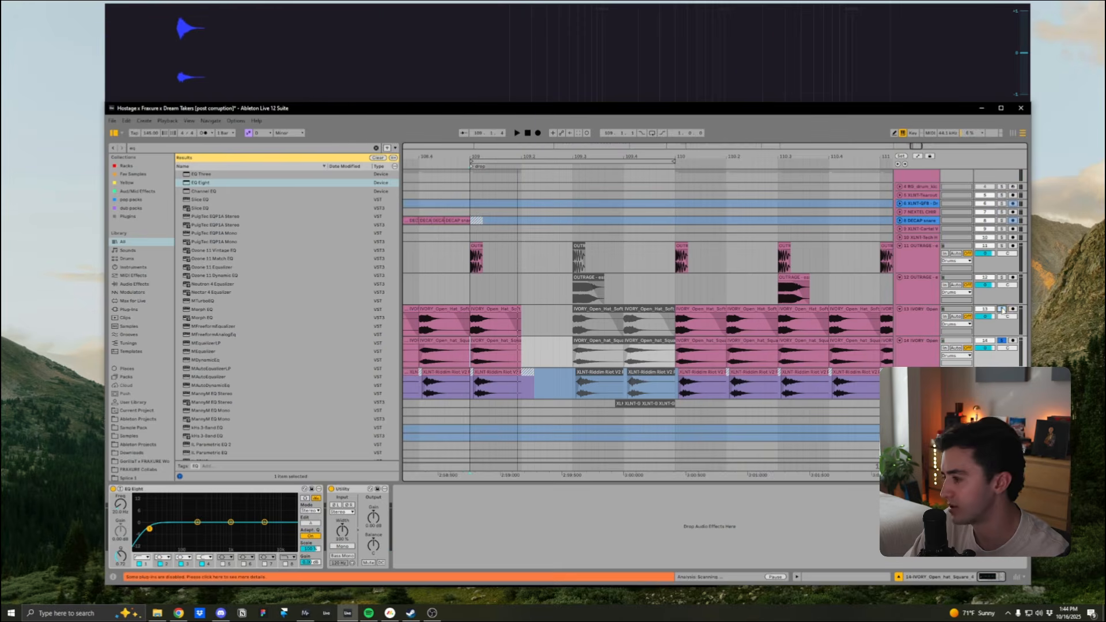
Step: Solo the 13 IVORY open hat together with the 14 IVORY open hat and play both layers
left_click(1003, 311, "ctrl")
key("space")
key("space")
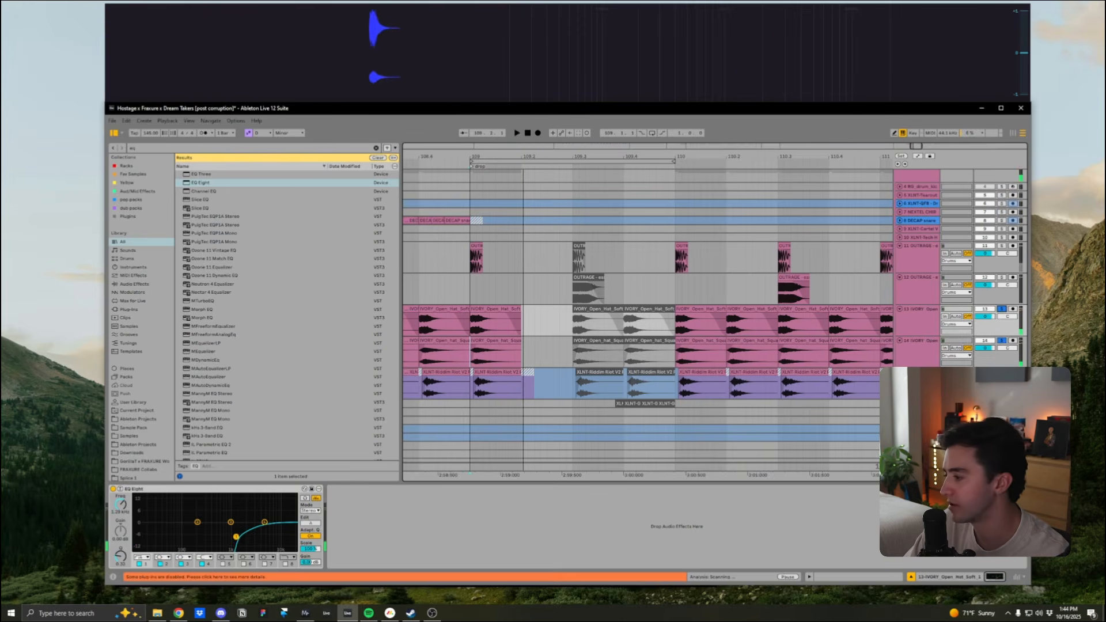
Step: Solo the 15 XLNT-Riddim Riot tambourine together with the 13 and 14 IVORY open hats and play the three layers
left_click(1002, 373)
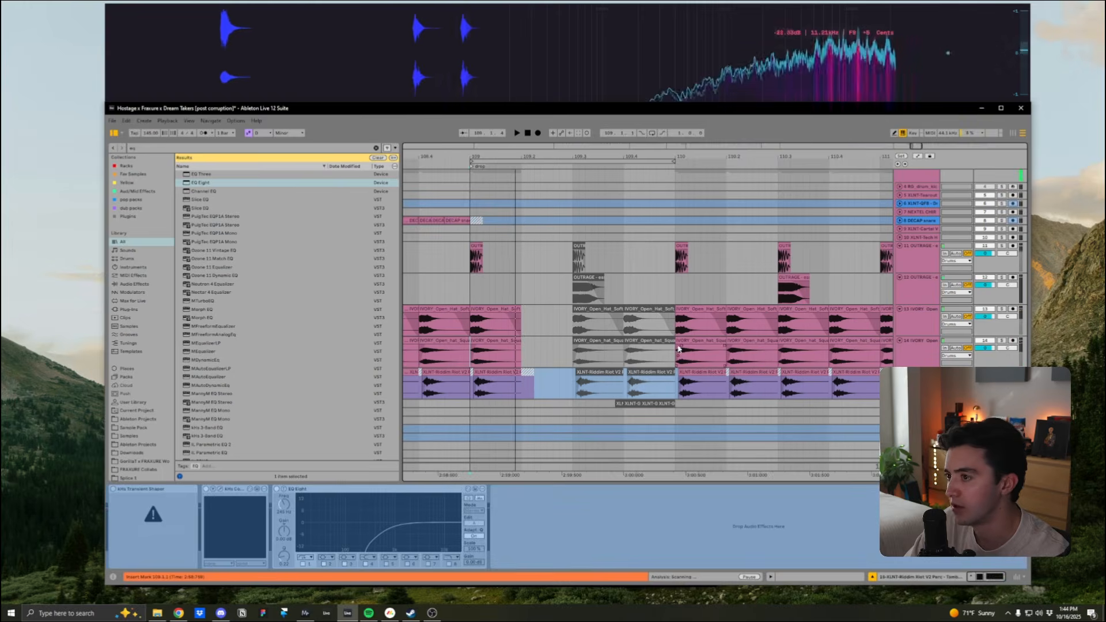
left_click(1002, 342)
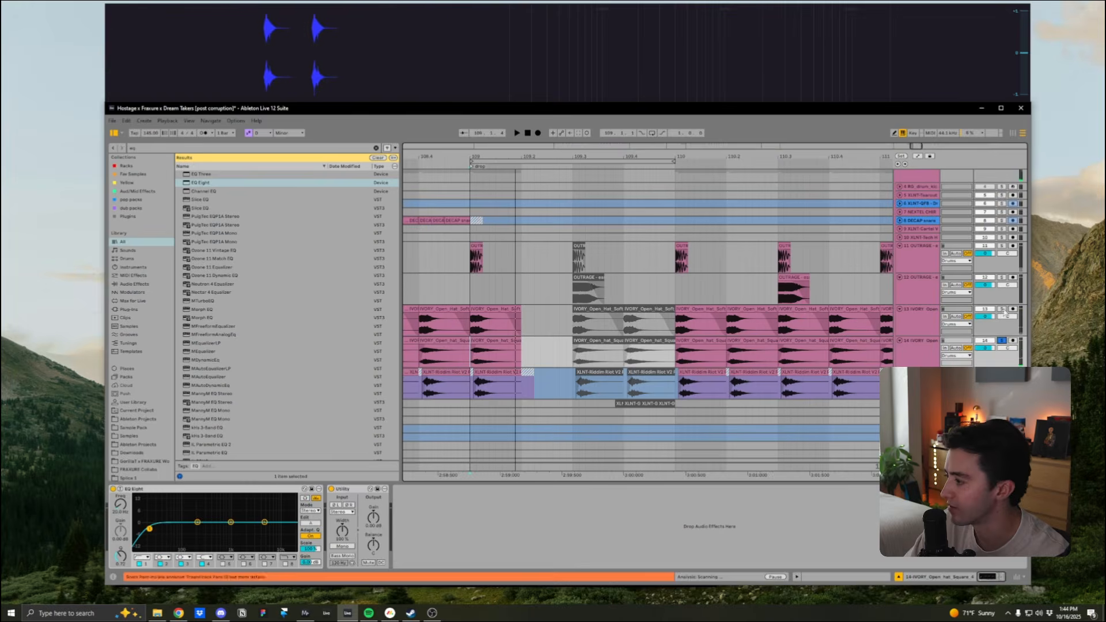
left_click(1002, 310, "ctrl")
mouse_move(525, 157)
left_mouse_down()
mouse_move(533, 183)
mouse_move(548, 144)
left_mouse_up()
key("space")
key("space")
left_click(639, 326)
scroll(684, 346, "down", 1)
scroll(684, 345, "down", 3)
key("space")
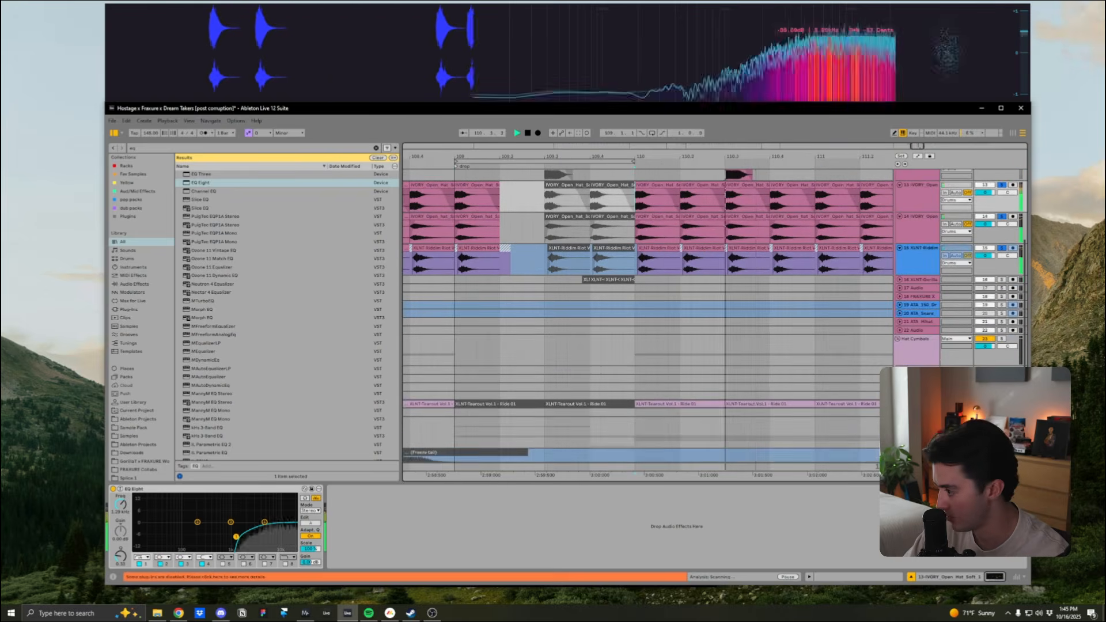
Step: Solo the Hat Cymbals group, expand its XLNT-Tearout Vol.1 - Ride track and play the ride alone
left_click(709, 402)
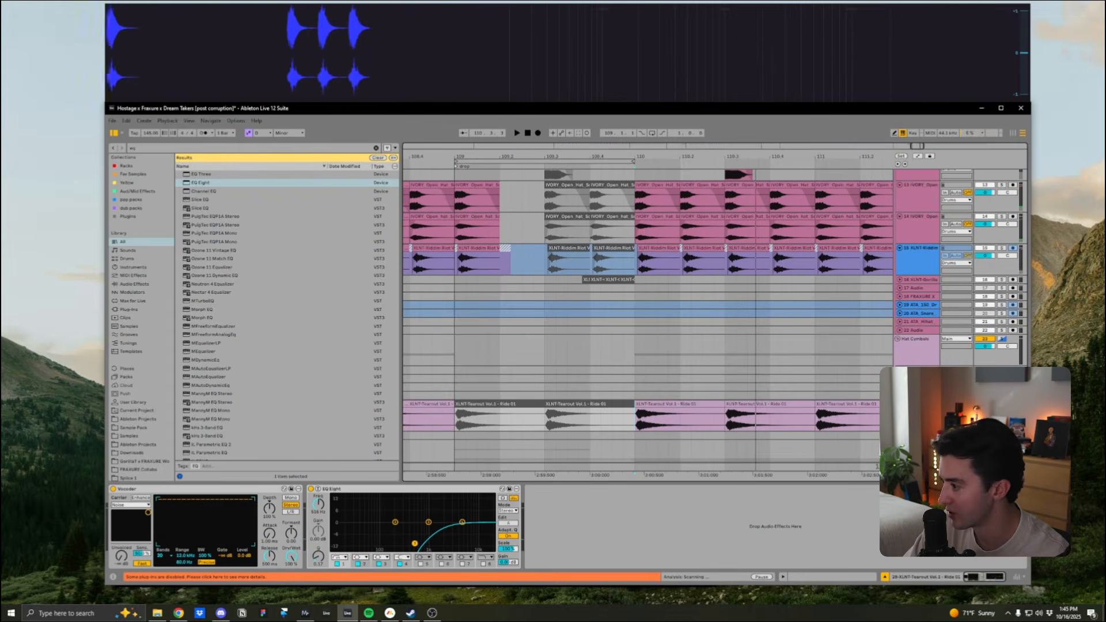
left_click_drag(666, 158, 616, 142)
key("space")
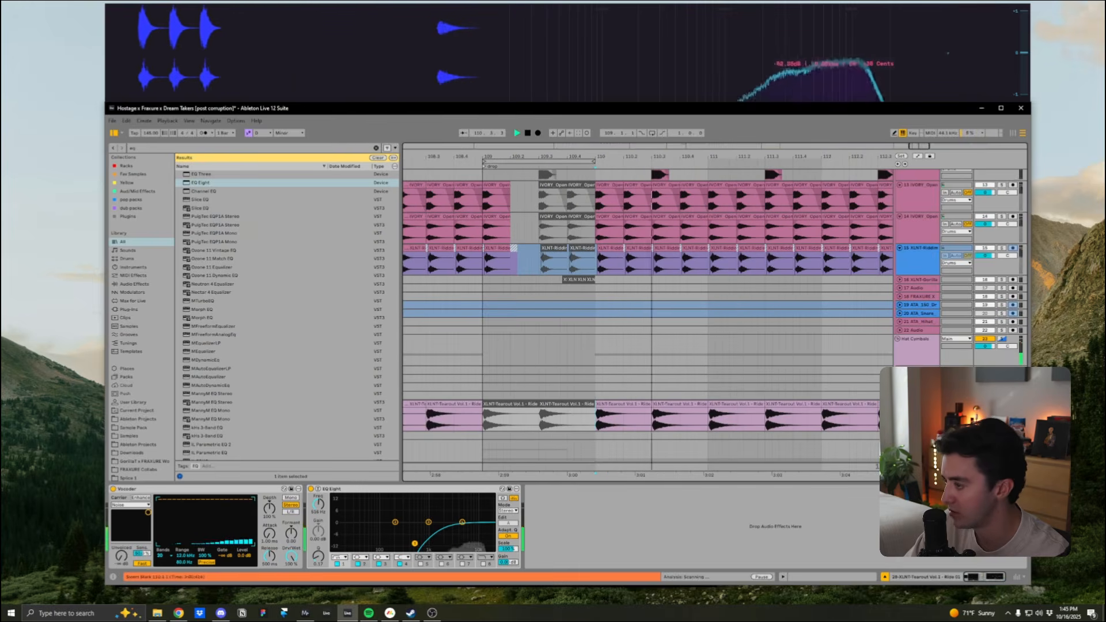
key("space")
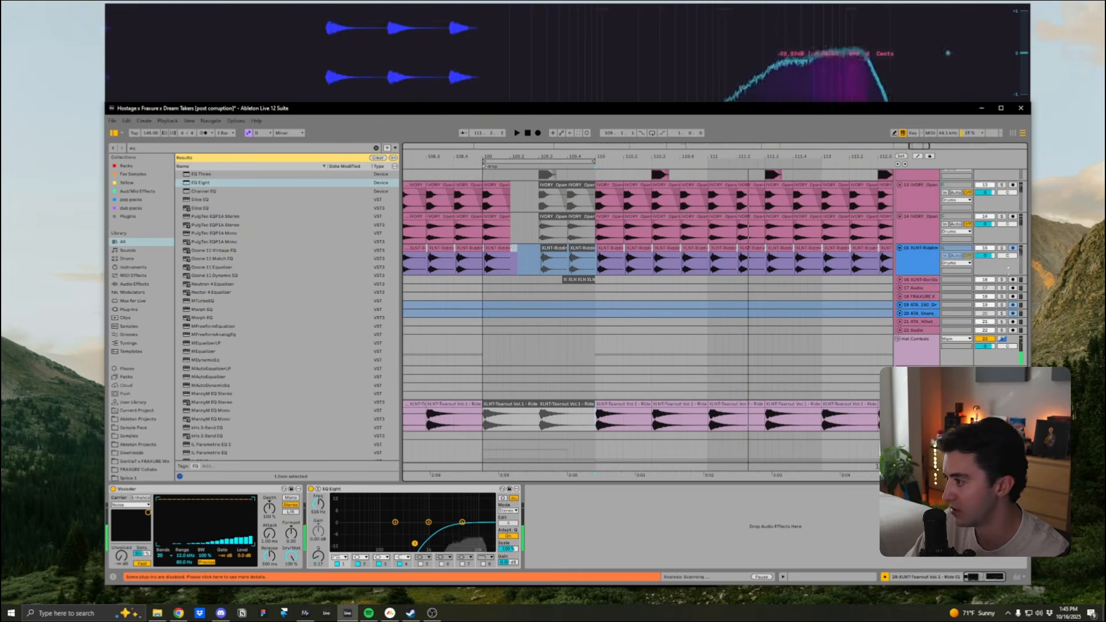
Step: Switch the solo from the Hat Cymbals group back to tracks 13, 14 and 15 and play them together
left_click(1003, 339)
scroll(1003, 340, "up", 2)
left_click(1002, 318)
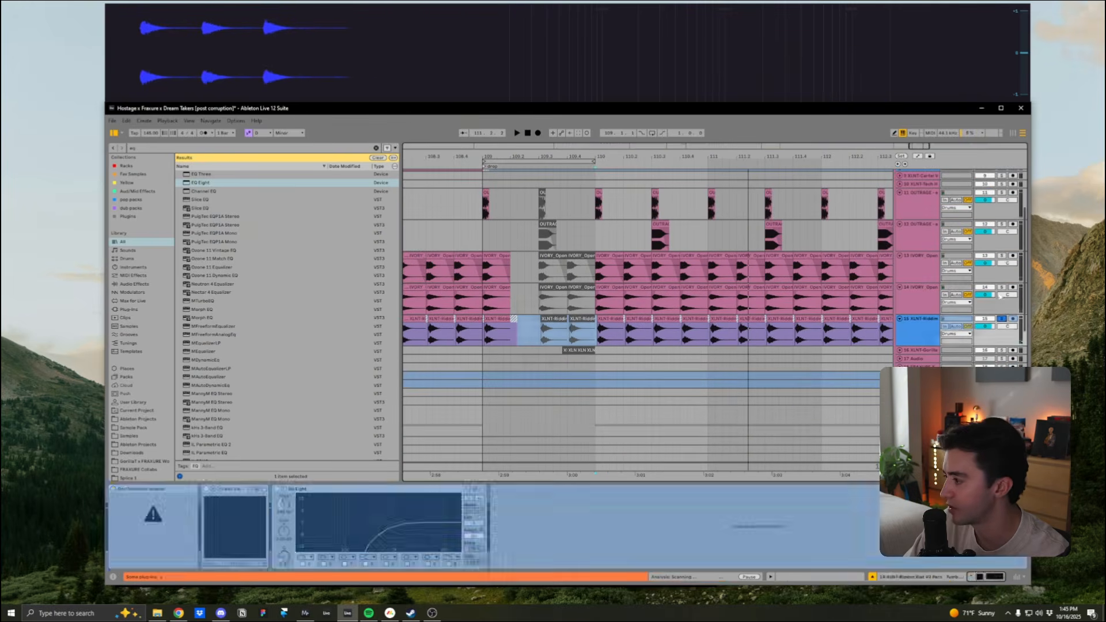
left_click(1003, 287)
left_click(1002, 255)
left_click(920, 334)
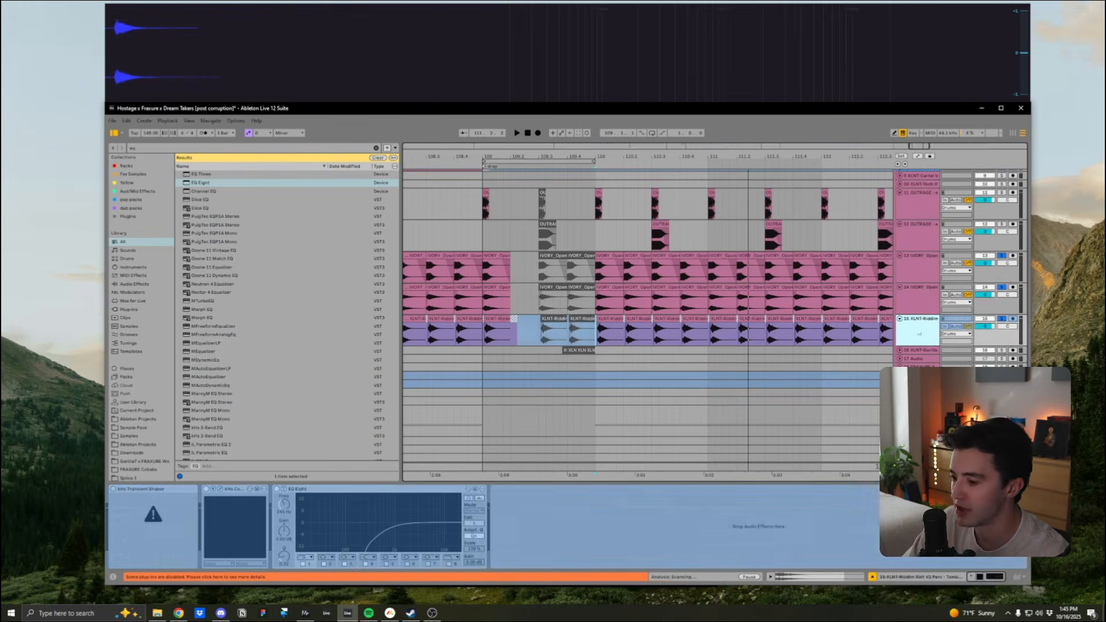
left_click_drag(675, 157, 548, 157)
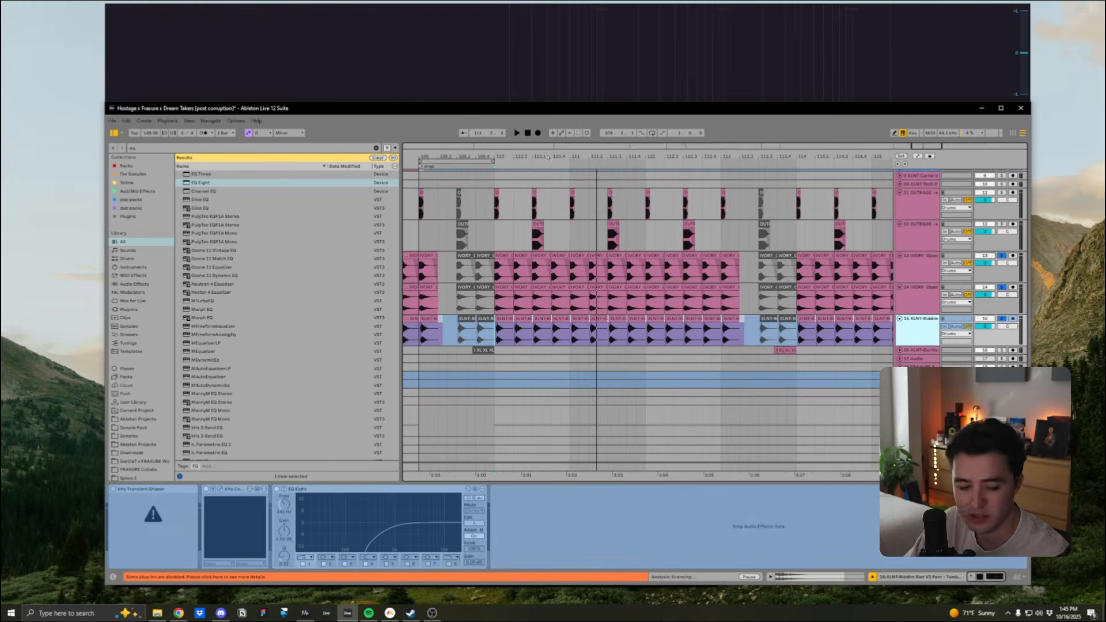
scroll(609, 309, "up", 2)
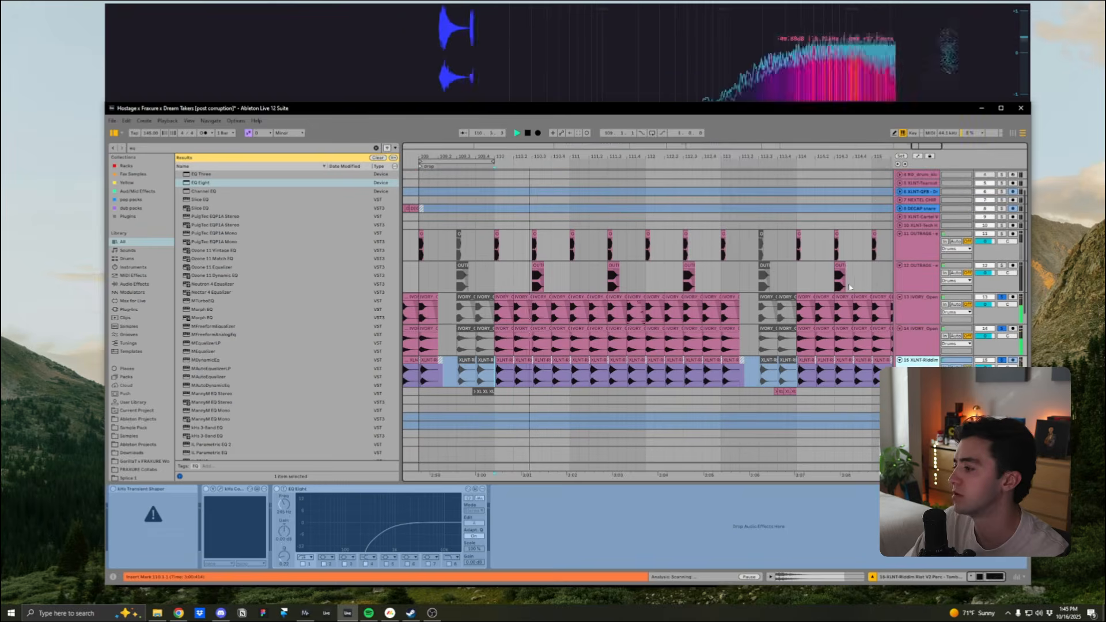
key("space")
Step: Solo the 12 OUTRAGE track and play its one-shot from 110.3
left_click(931, 274)
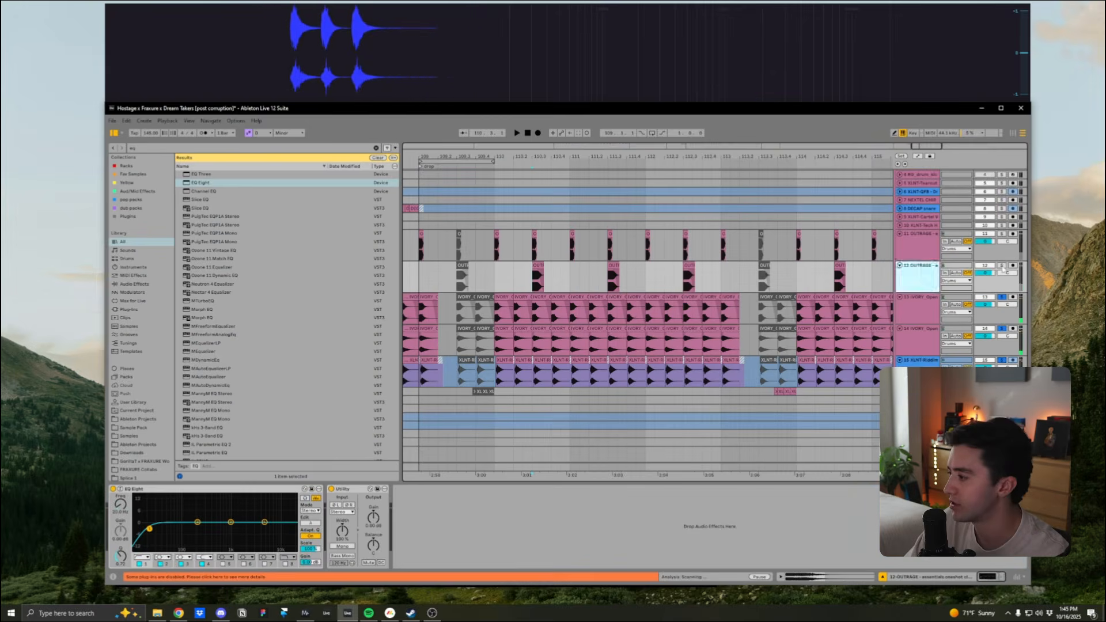
left_click_drag(555, 163, 519, 337)
key("space")
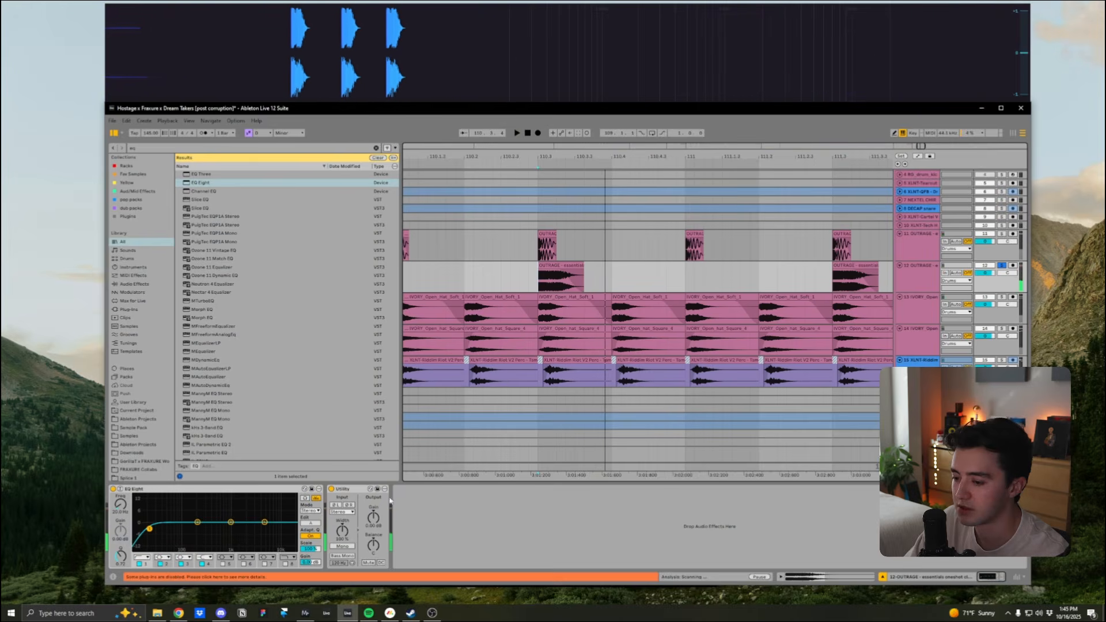
Step: Raise the low-cut frequency of the EQ Eight on the 12 OUTRAGE track while auditioning the one-shot
mouse_move(120, 505)
left_mouse_down()
mouse_move(120, 490)
mouse_move(121, 514)
left_mouse_up()
key("space")
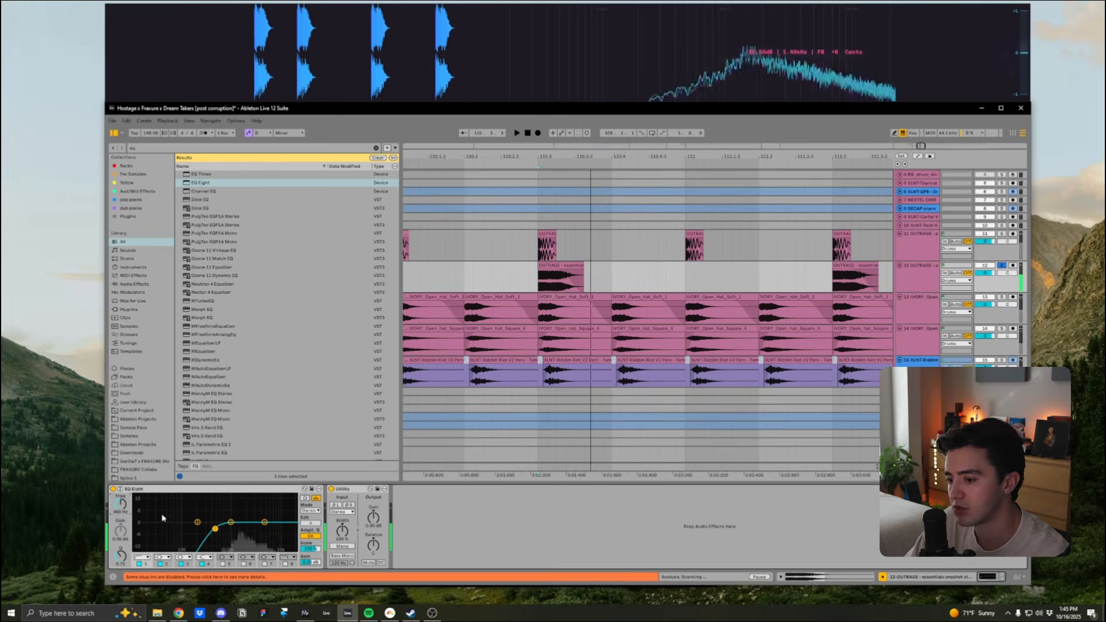
key("space")
left_click(572, 154)
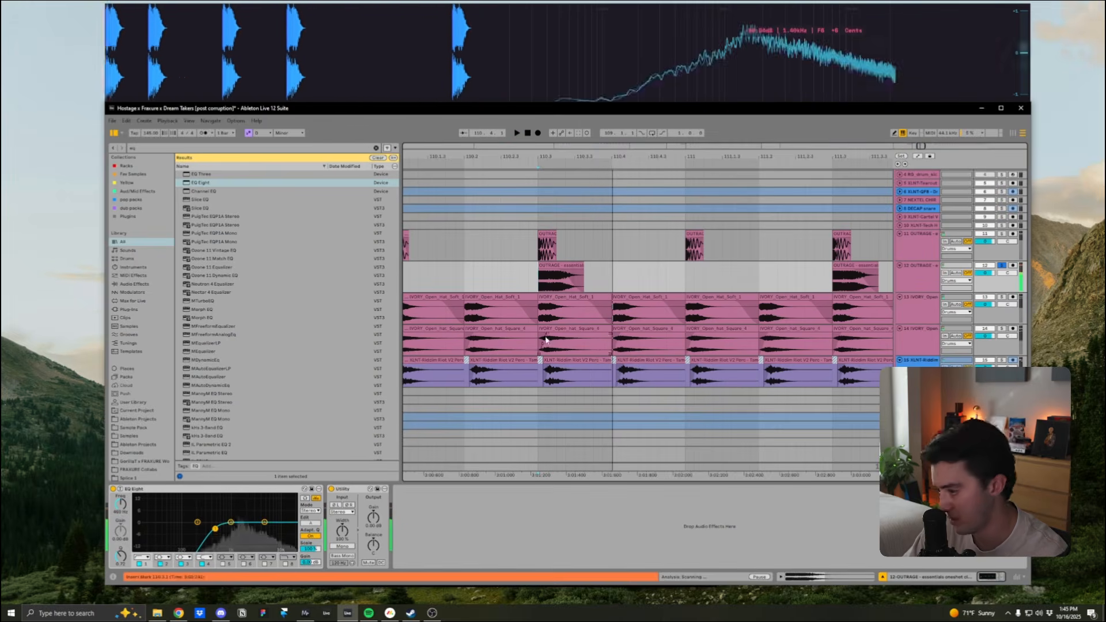
left_click_drag(572, 155, 572, 145)
Step: Add the 11 OUTRAGE kick to the soloed 12 OUTRAGE track and play both from 110.3
scroll(1012, 271, "up", 1)
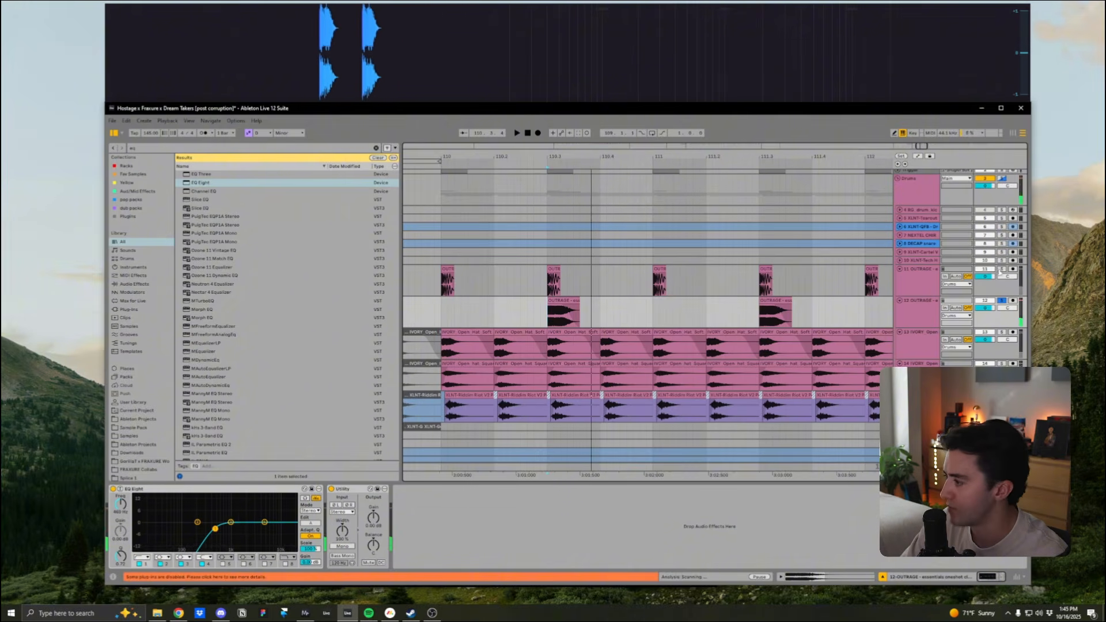
left_click(594, 292)
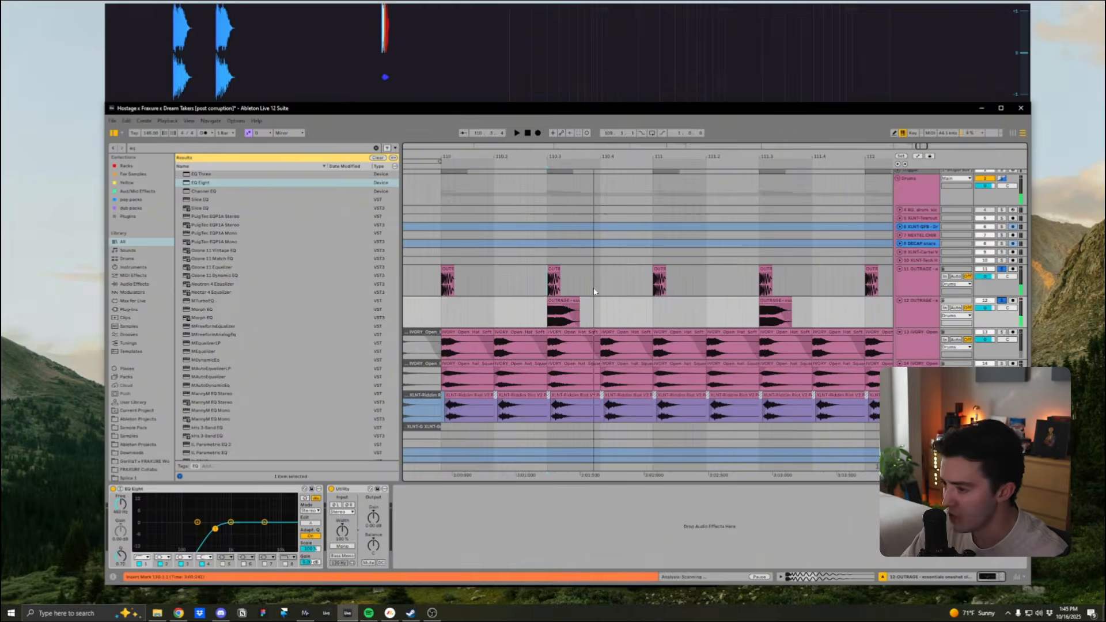
left_click(549, 291)
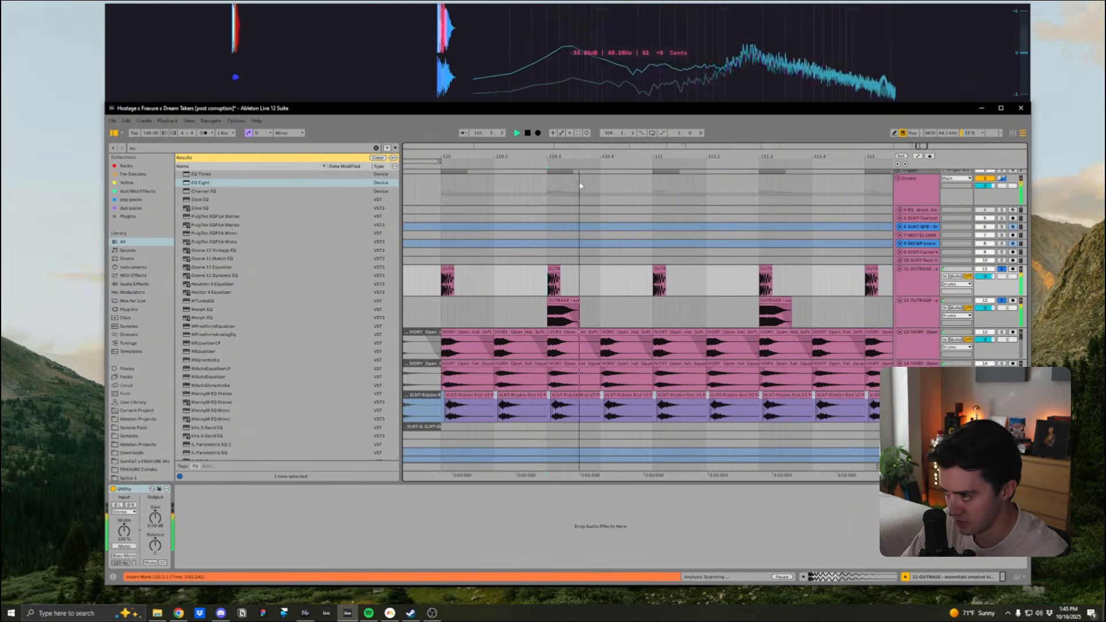
left_click(596, 154)
left_click_drag(596, 155, 596, 173)
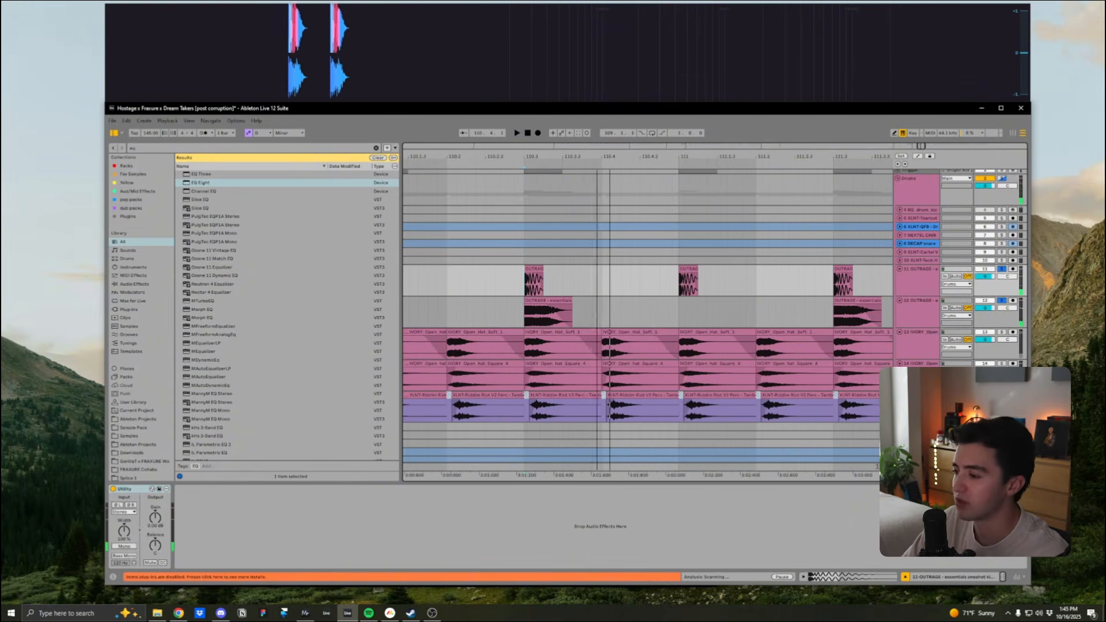
Step: In the 12 OUTRAGE track's enlarged EQ Eight display, move band 3 to about 1.5 kHz at the spectral peak while auditioning the one-shot
left_click(937, 314)
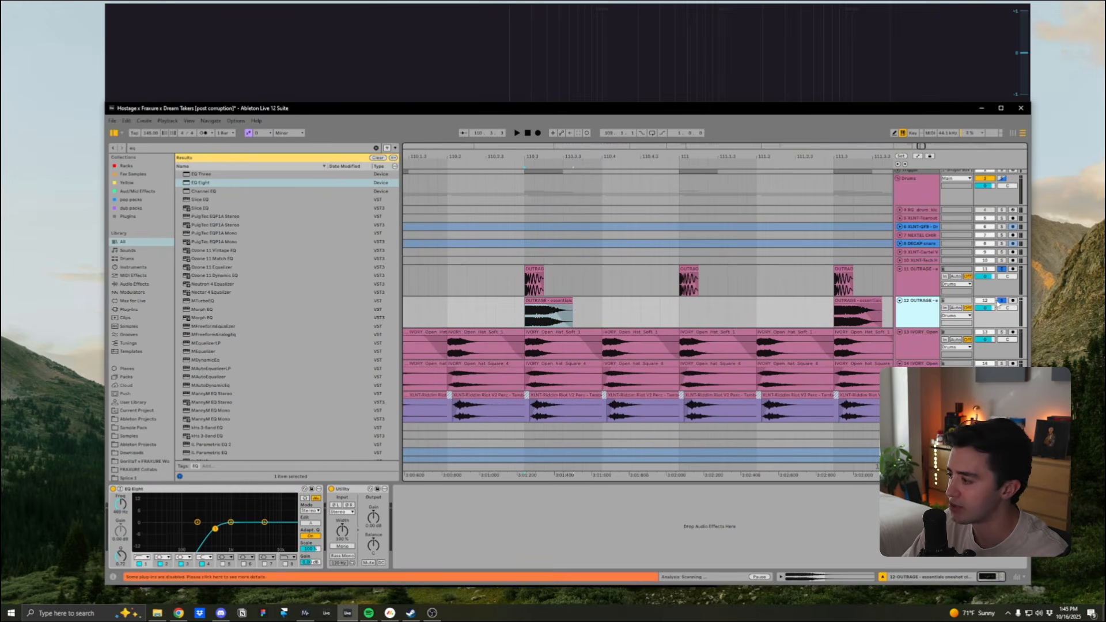
left_click(121, 488)
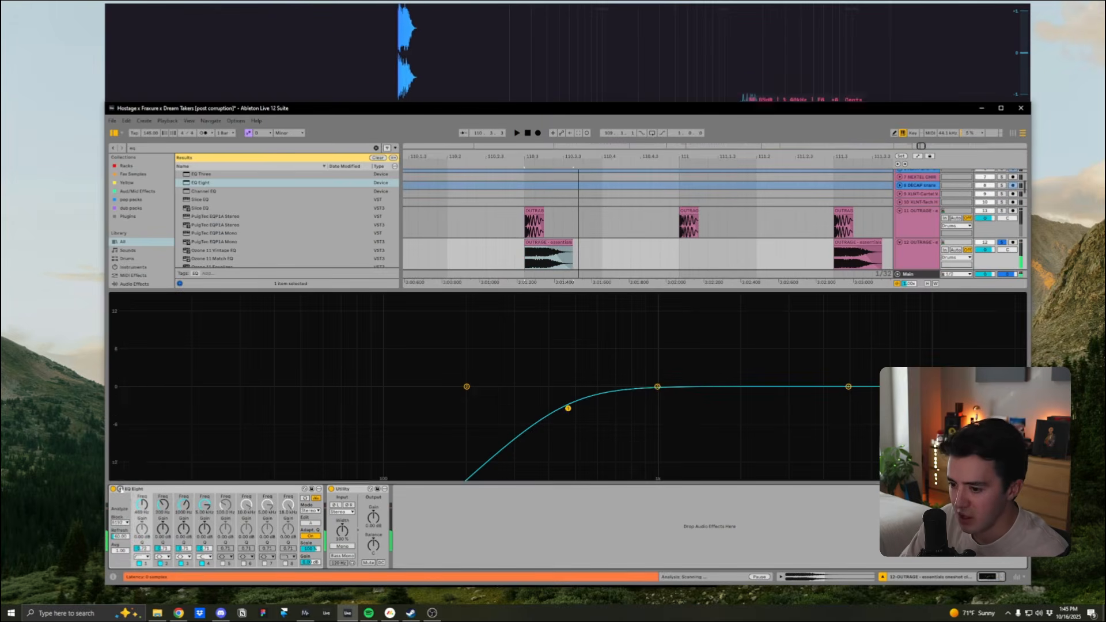
key("space")
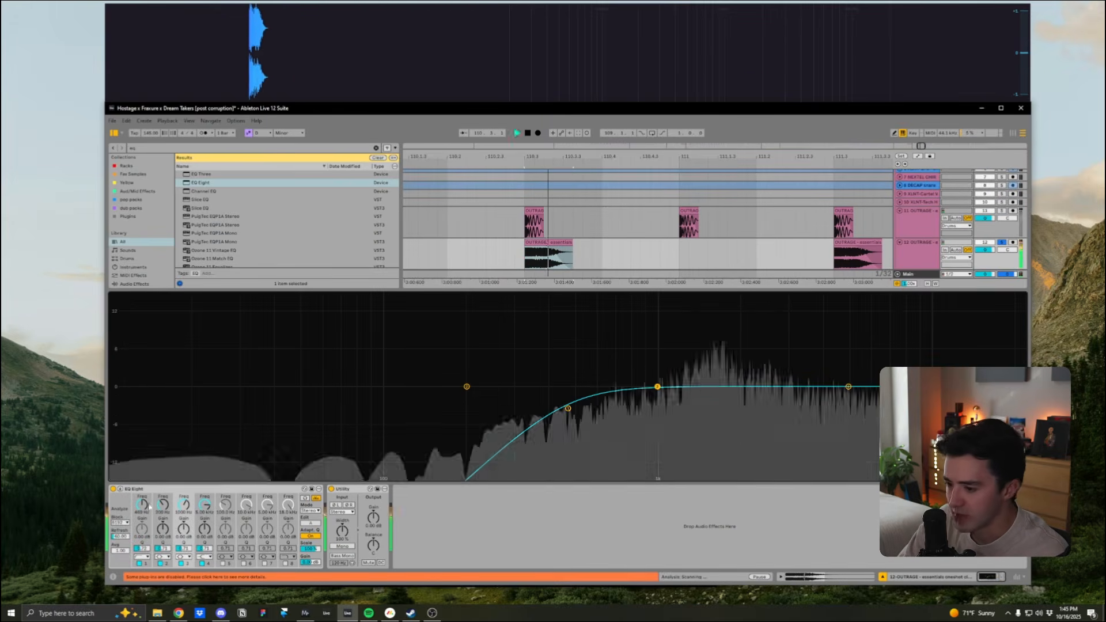
left_click_drag(658, 386, 707, 387)
key("space")
key("space")
key("space")
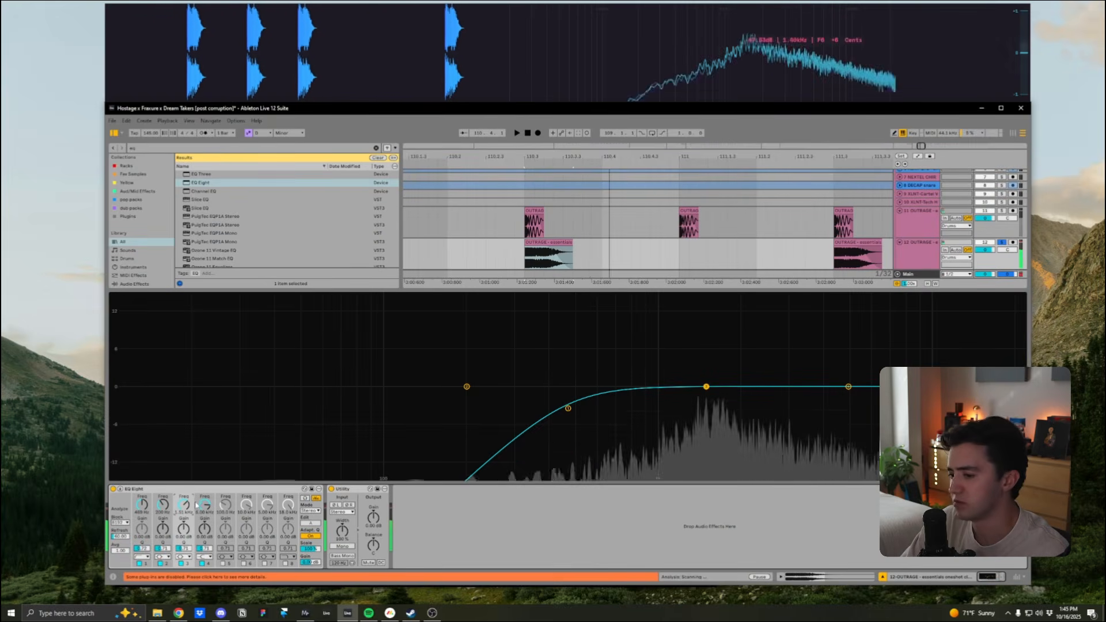
left_click(304, 488)
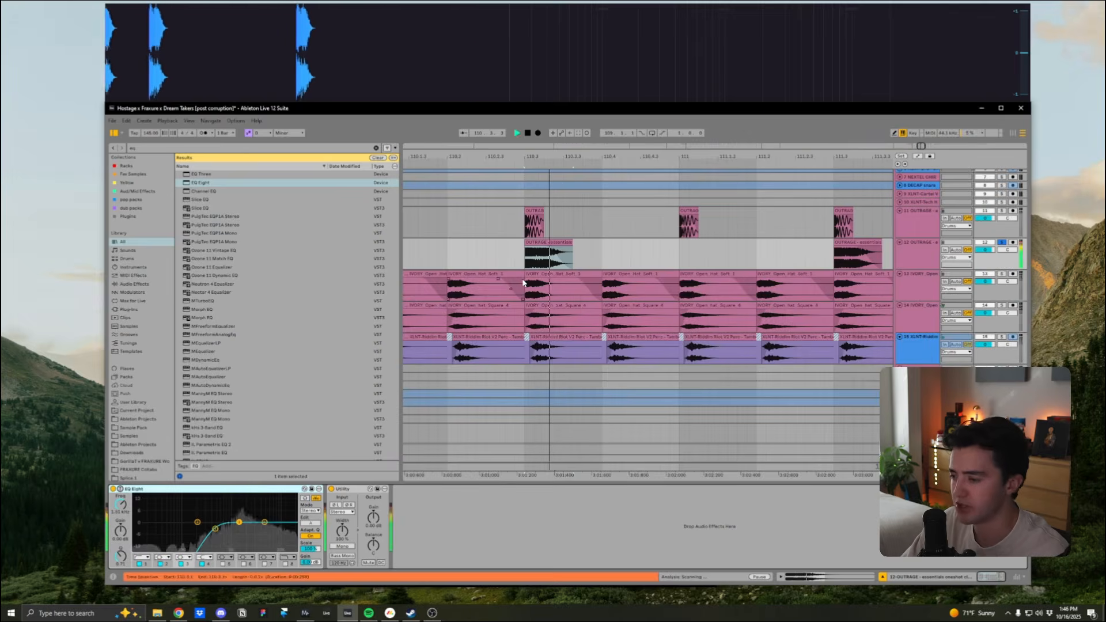
Step: Solo the whole Drums group and play all drum layers together from 110.3
scroll(993, 257, "up", 3)
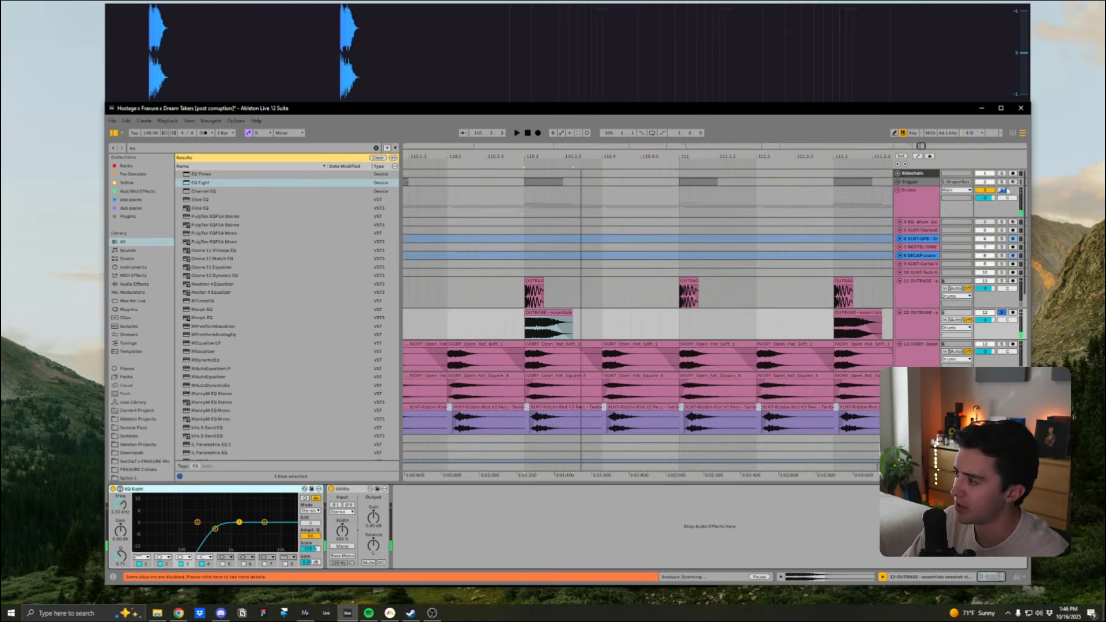
left_click(618, 187)
left_click_drag(573, 161, 593, 158)
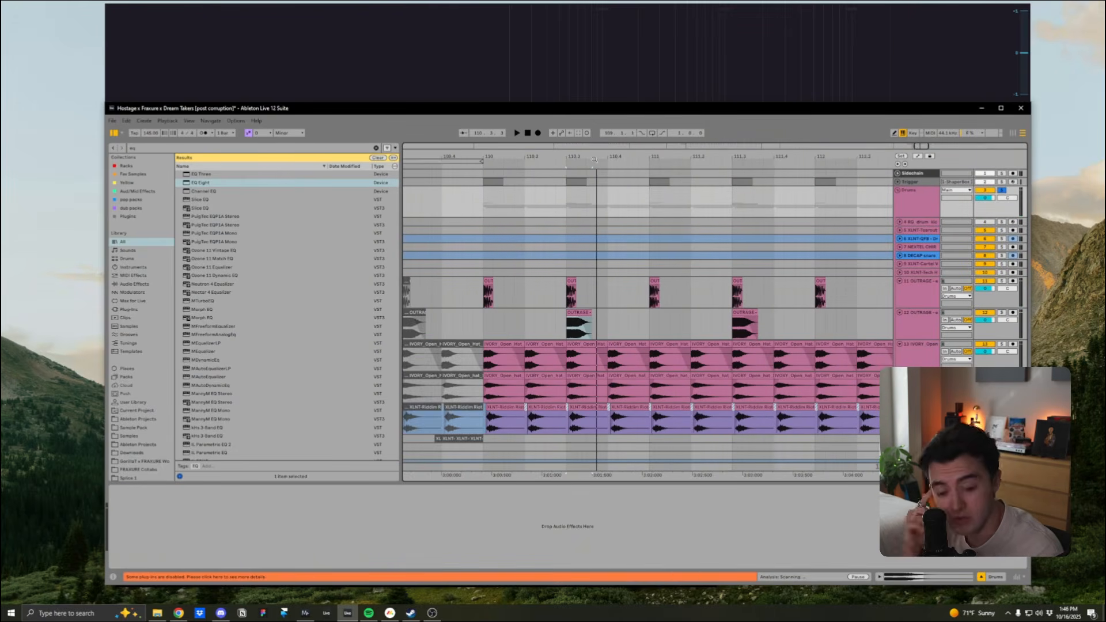
left_click_drag(592, 160, 568, 156)
key("space")
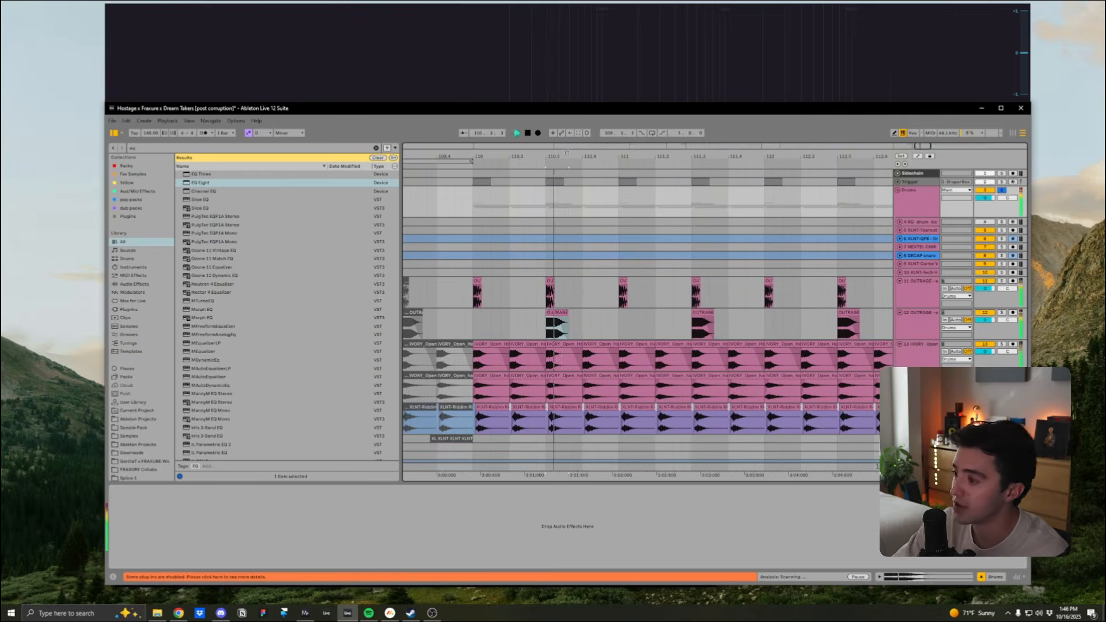
key("space")
left_click(542, 335)
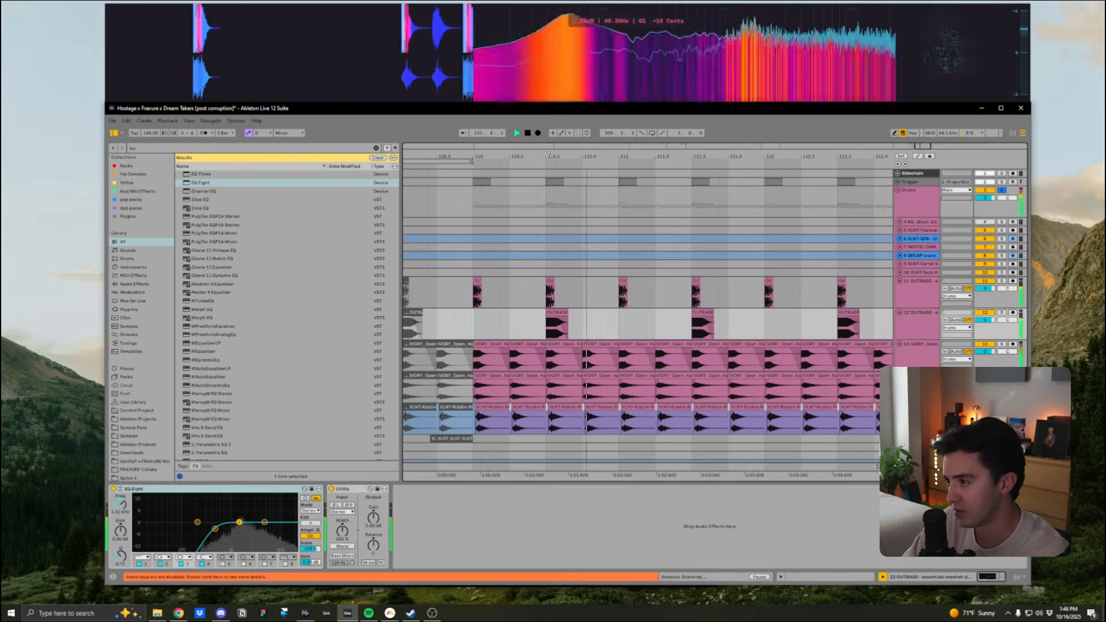
key("minus")
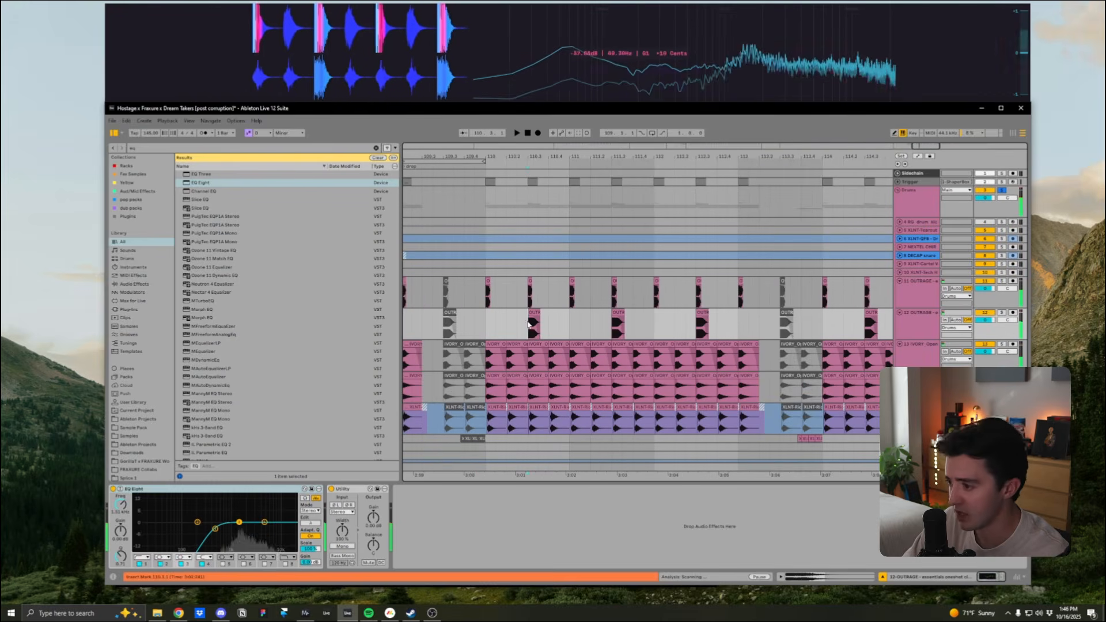
key("space")
key("space")
Step: Collapse tracks 11 to 15 in the Drums group together
scroll(749, 311, "down", 3)
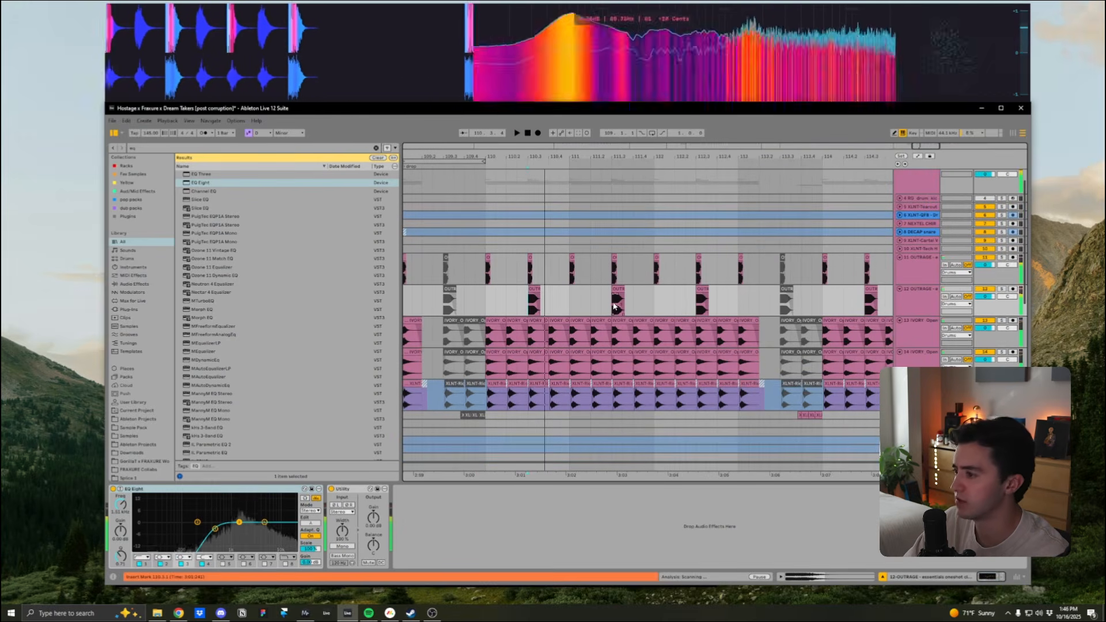
scroll(680, 330, "down", 3)
scroll(691, 328, "up", 3)
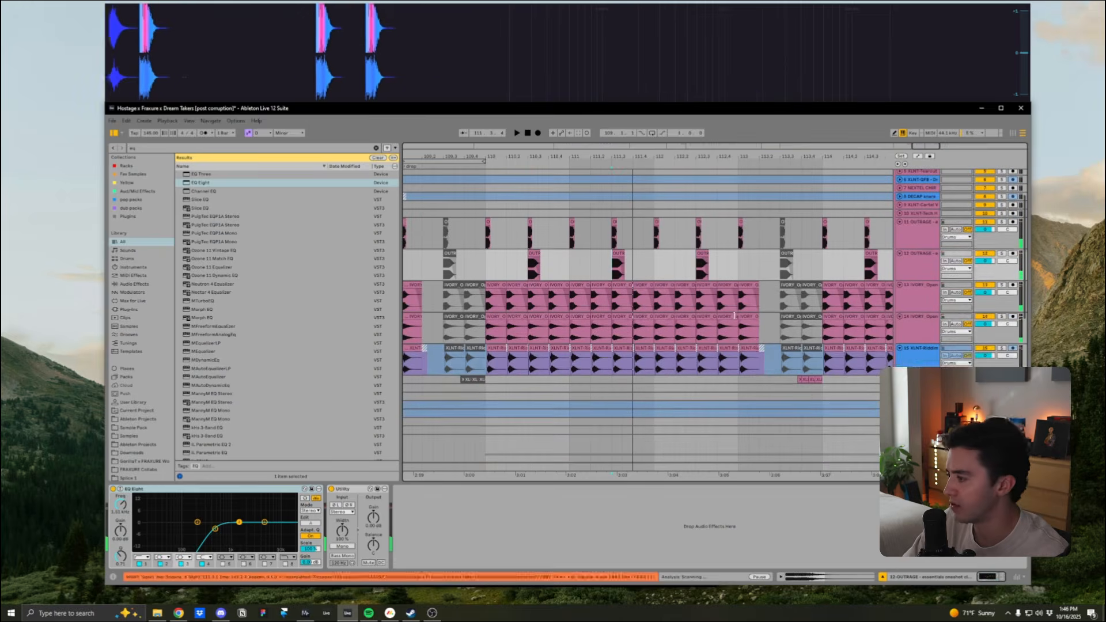
left_click(928, 238)
left_click(900, 222)
scroll(911, 237, "up", 3)
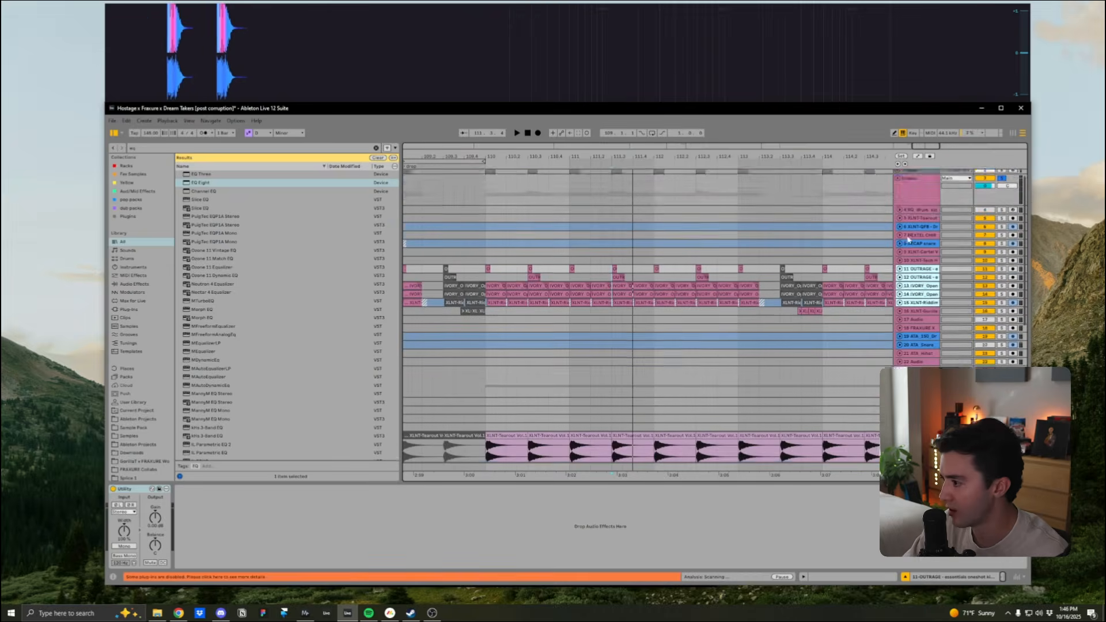
Step: Fold the Drums and Hat Cymbals groups and select the Drop Sounds group at bar 110
left_click(910, 206)
left_click(898, 191)
left_click_drag(636, 164, 613, 135)
left_click_drag(538, 278, 547, 278)
left_click(905, 205)
left_click(897, 199)
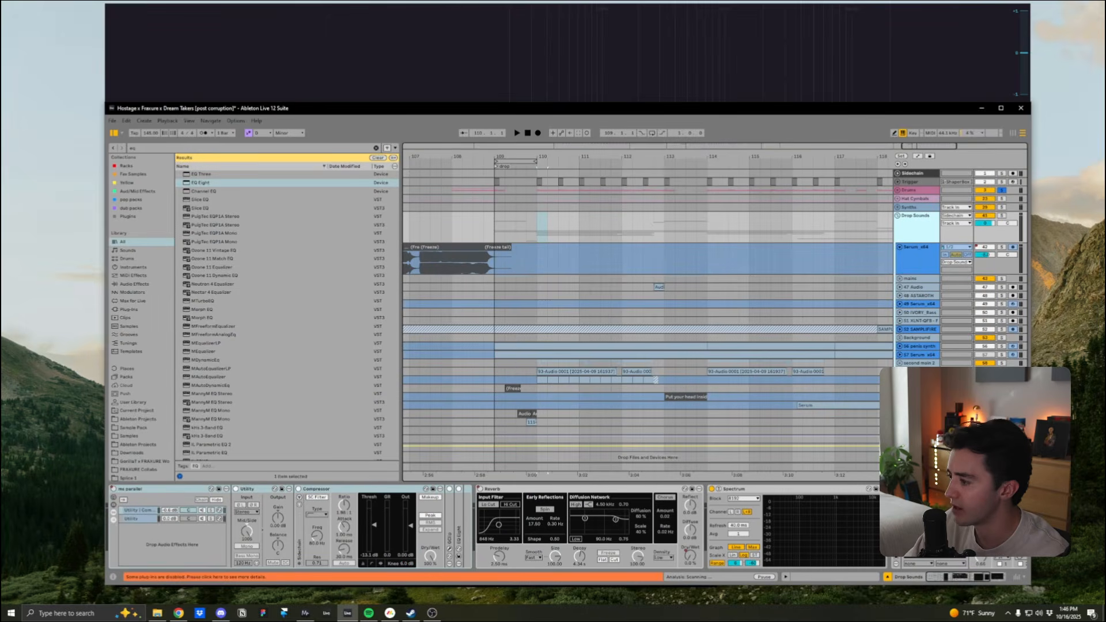
Step: Unfold the second main 2 group inside Drop Sounds to show its audio layers
left_click(898, 363)
scroll(910, 369, "down", 1)
left_click(911, 345)
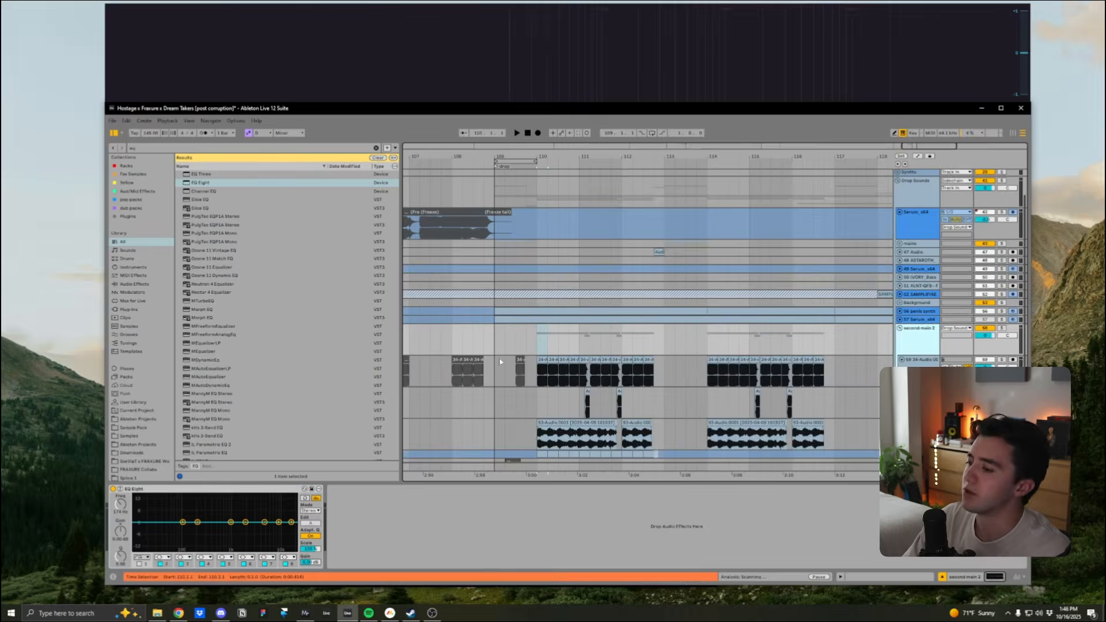
left_click(900, 328)
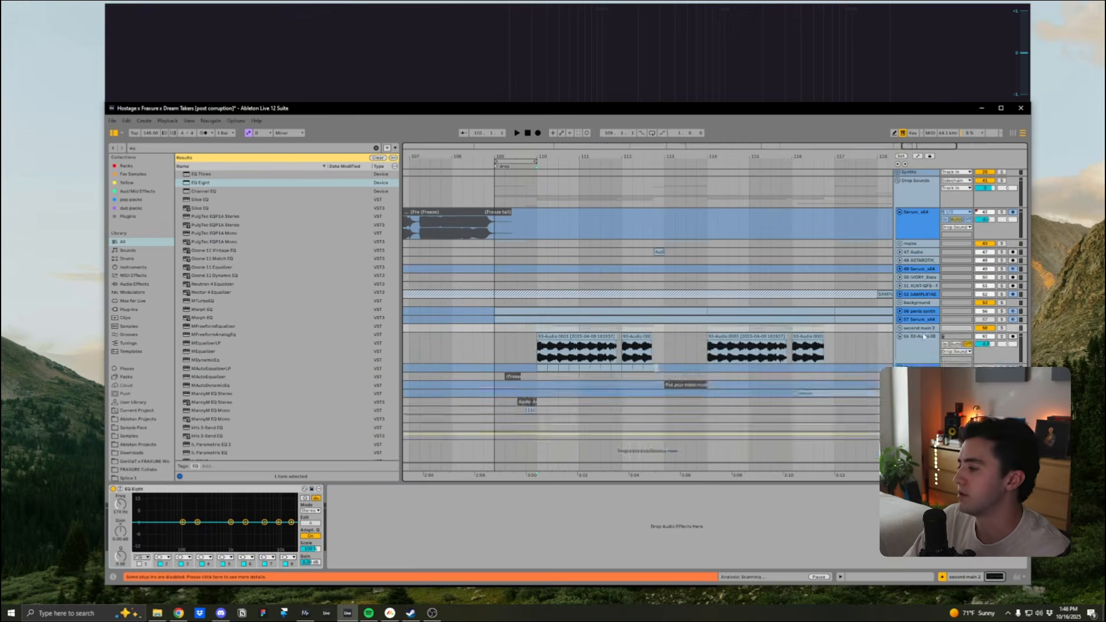
left_click(909, 338)
left_click(900, 328)
left_click(912, 331)
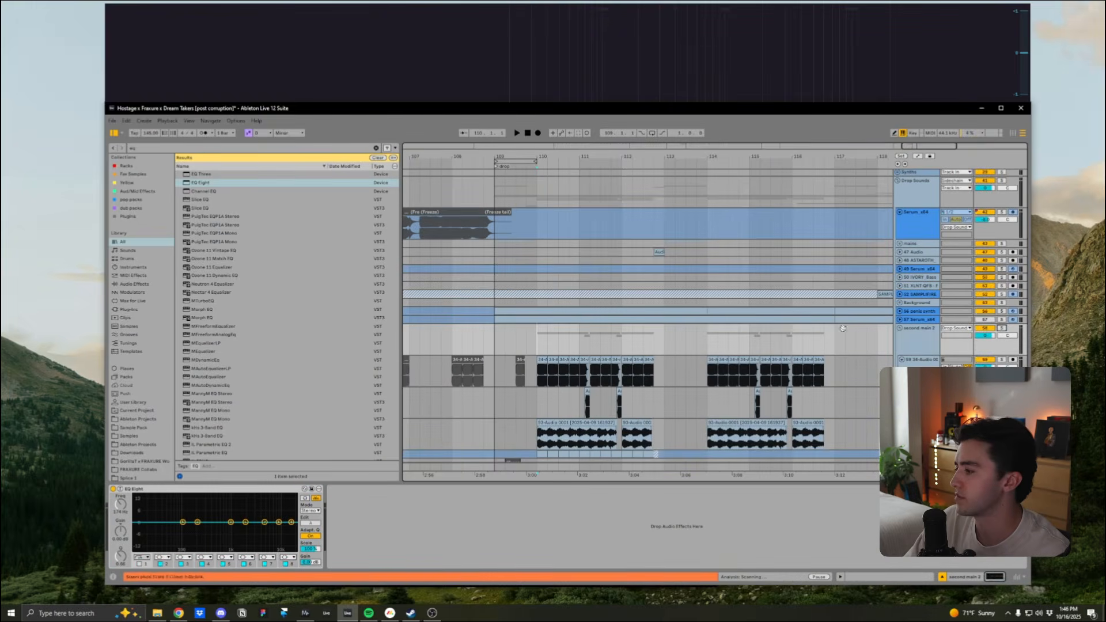
Step: Play the drop with the second main 2 layers in view
scroll(843, 329, "up", 1)
scroll(655, 385, "down", 1)
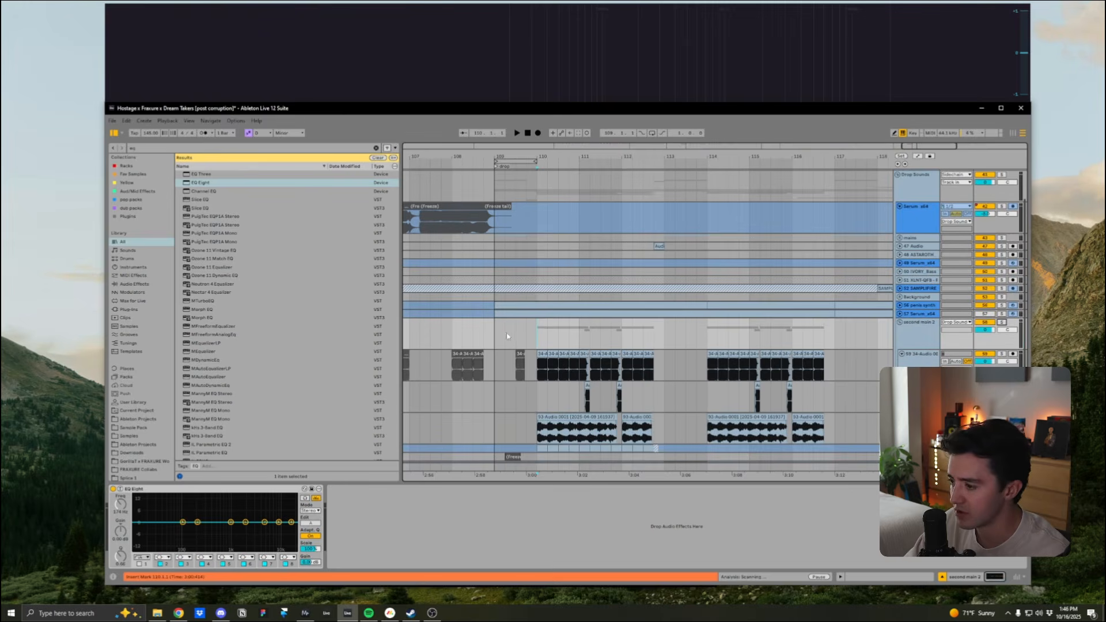
key("space")
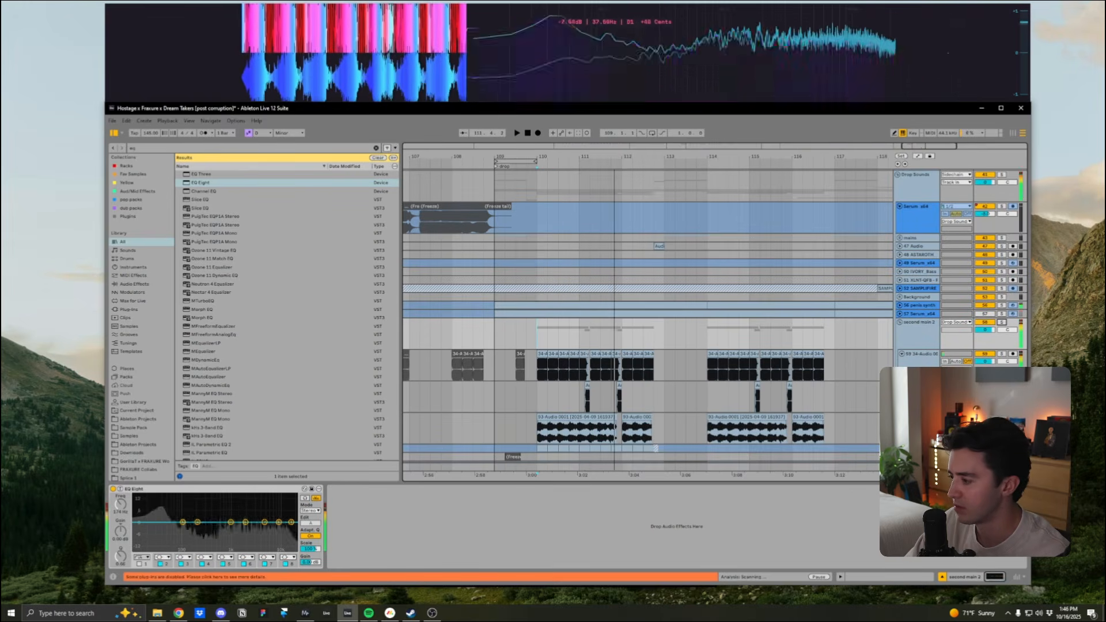
left_click(504, 477)
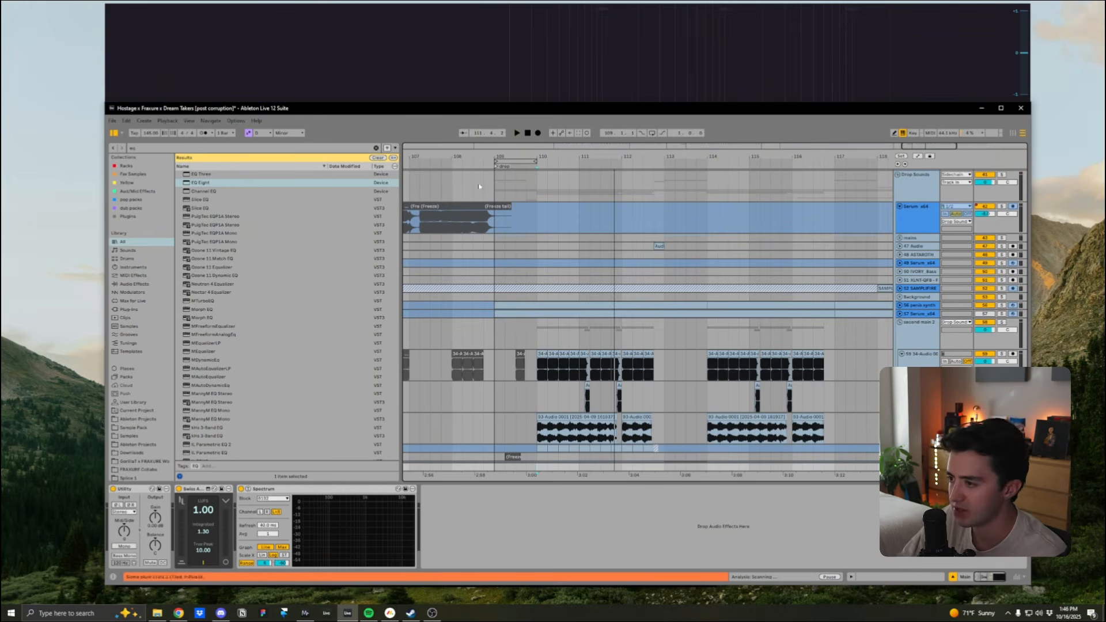
Step: Place the insert marker on the Serum_x64 track in the break before verse 2
left_click_drag(481, 154, 732, 162)
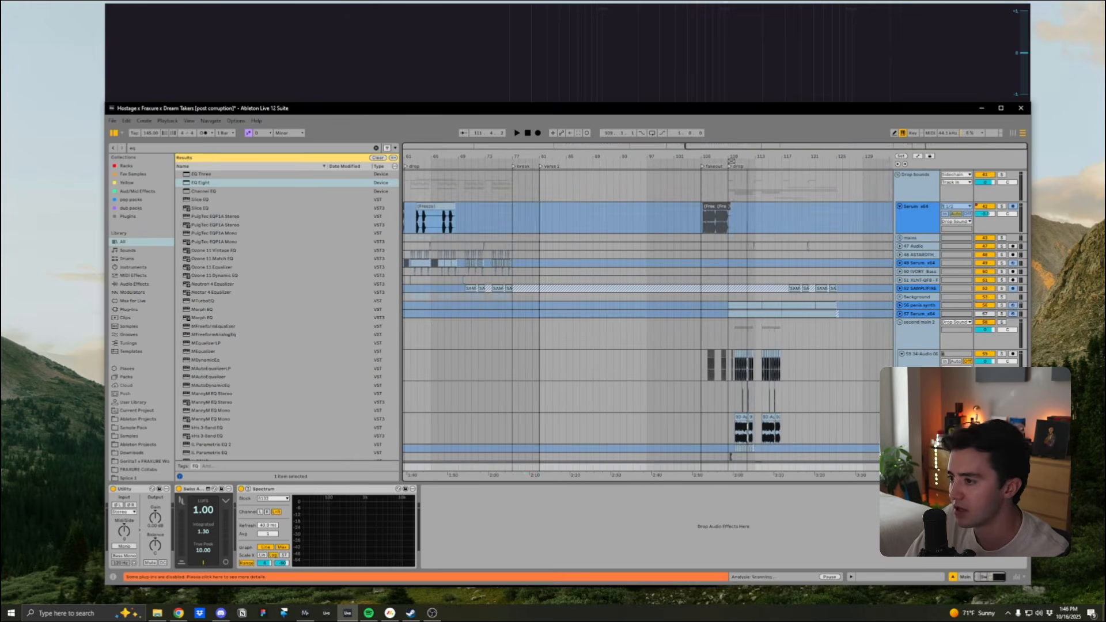
left_click(526, 219)
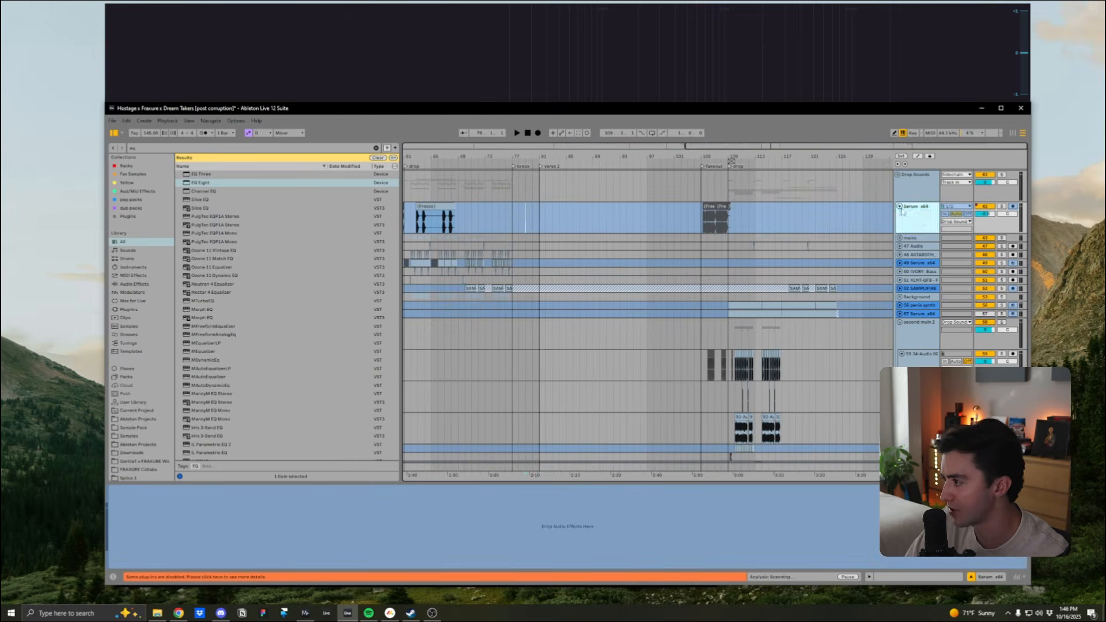